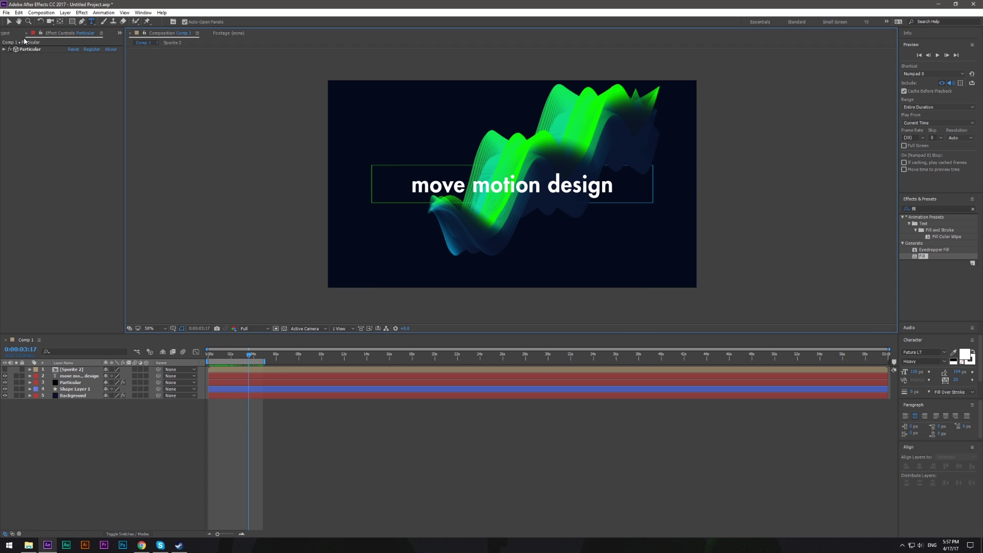
Start a new composition sized 1920×1080 from the Project panel.
right_click(60, 195)
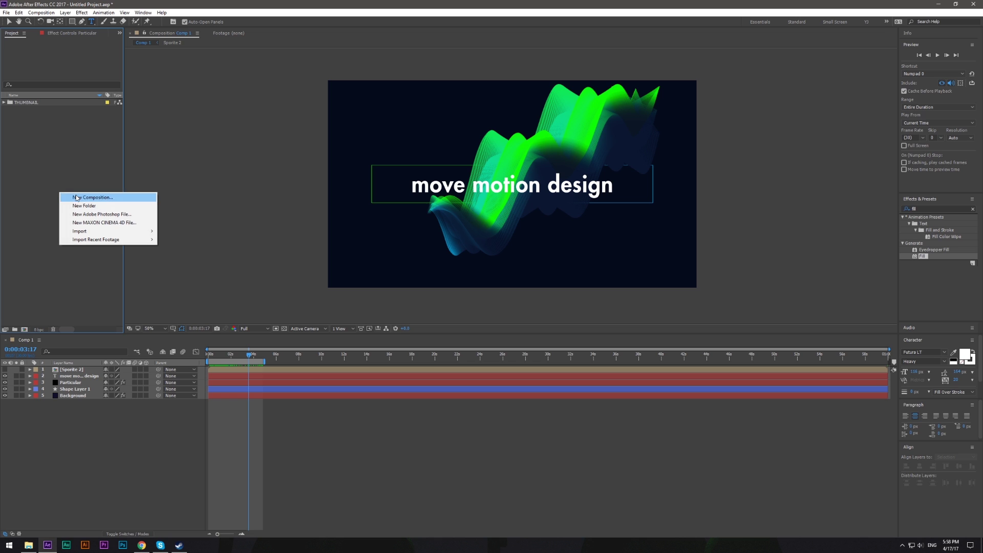
left_click(74, 197)
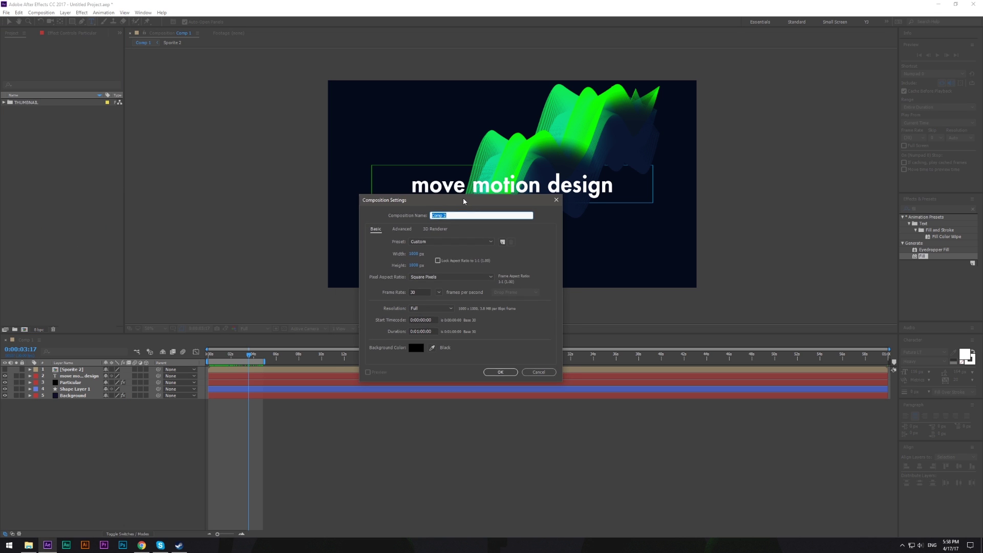
left_click(414, 255)
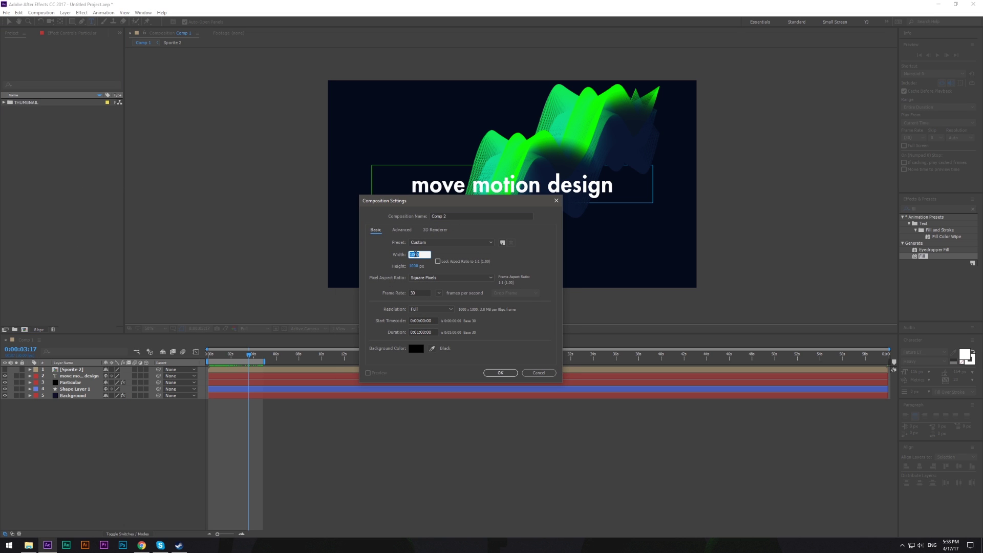
type("1920")
key("Tab")
type("1080")
Name the composition 'Main Comp', select its duration, and confirm the settings.
left_click(457, 216)
double_click(457, 216)
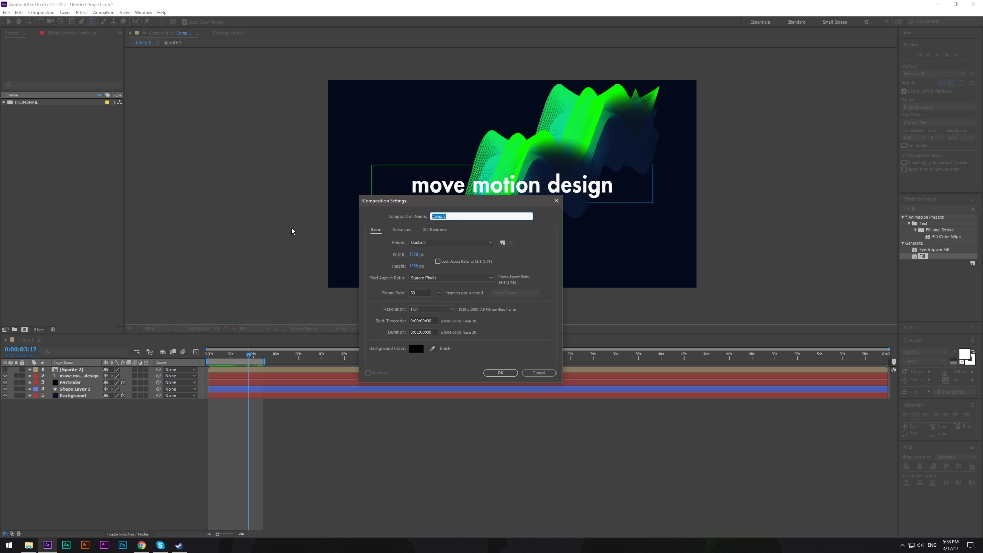
type("Main C")
left_click(418, 332)
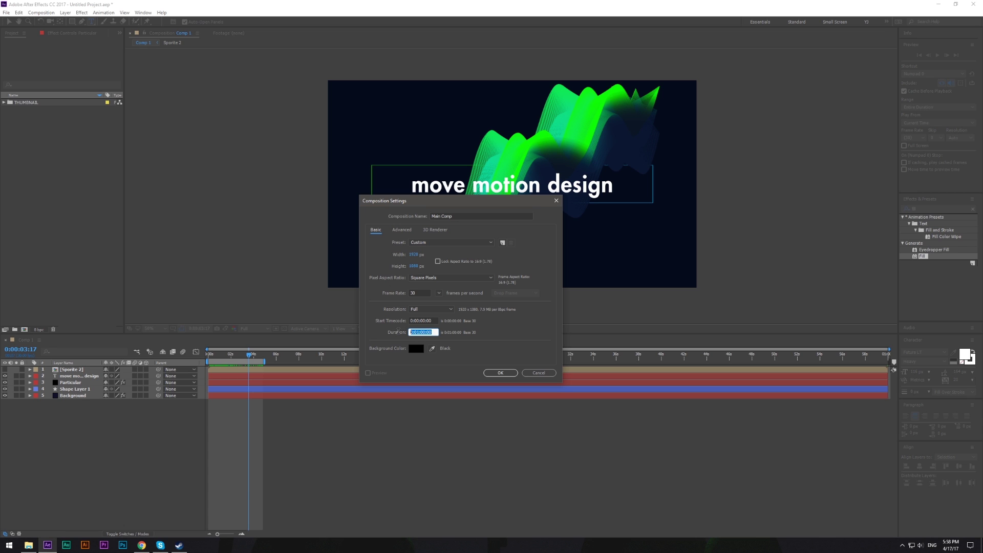
left_click(428, 333)
left_click_drag(429, 333, 400, 335)
left_click(500, 373)
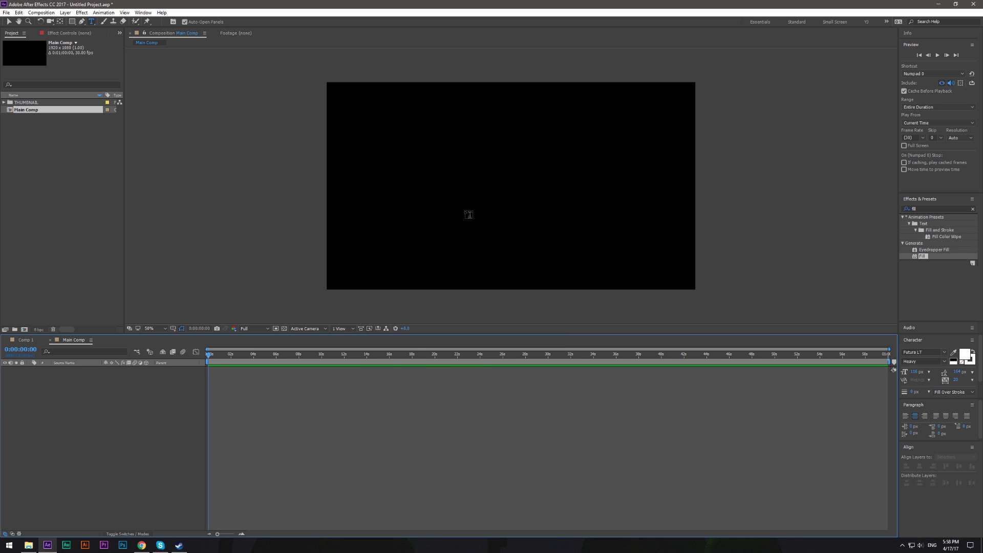
left_click_drag(468, 213, 450, 215)
Add a dark navy 11112B solid named 'Background' to Main Comp.
right_click(147, 407)
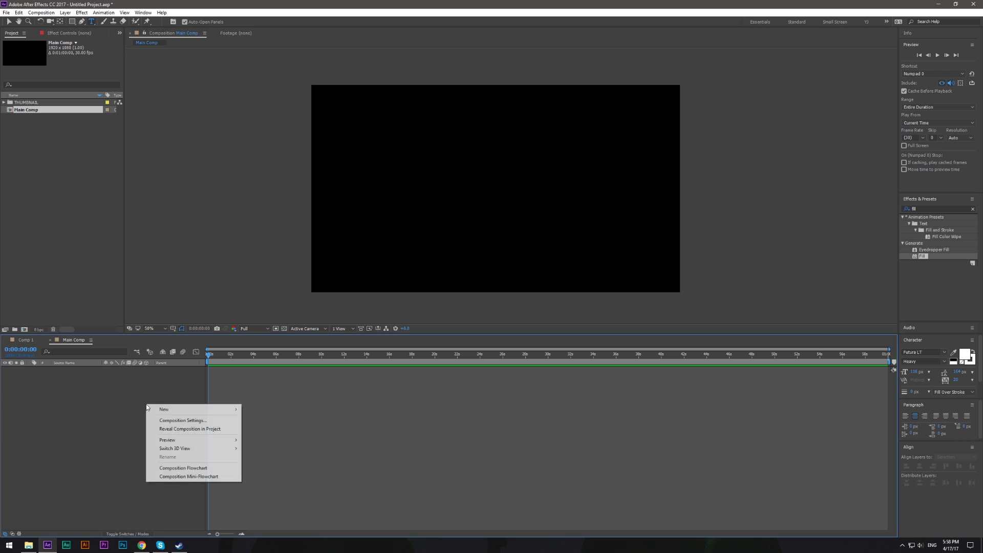
mouse_move(167, 410)
left_click(272, 432)
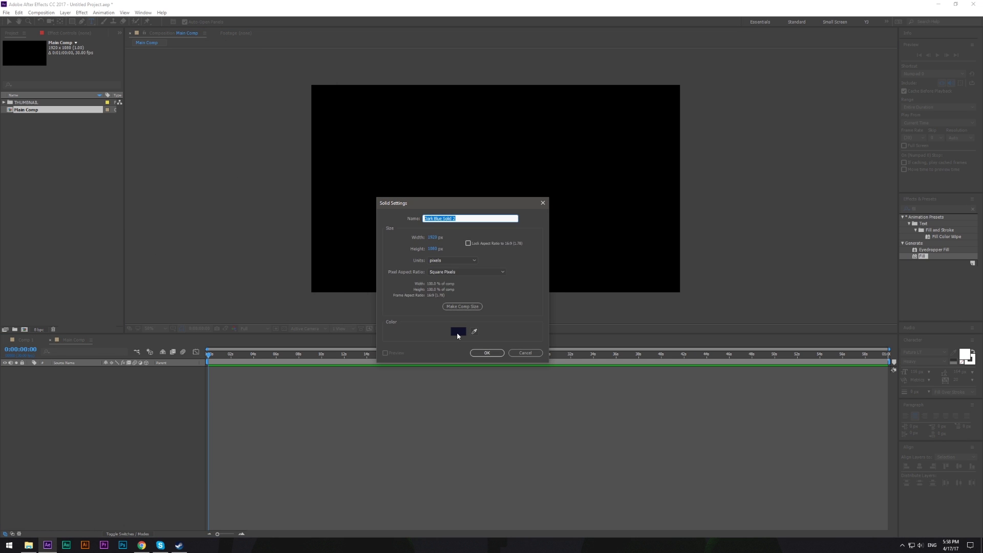
left_click(457, 334)
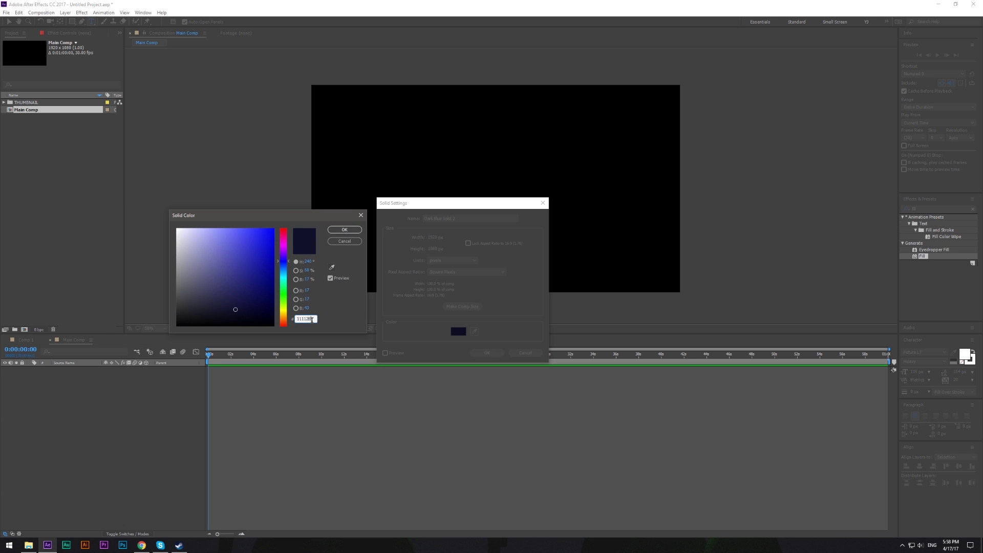
left_click(309, 320)
left_click_drag(310, 320, 289, 321)
left_click(345, 230)
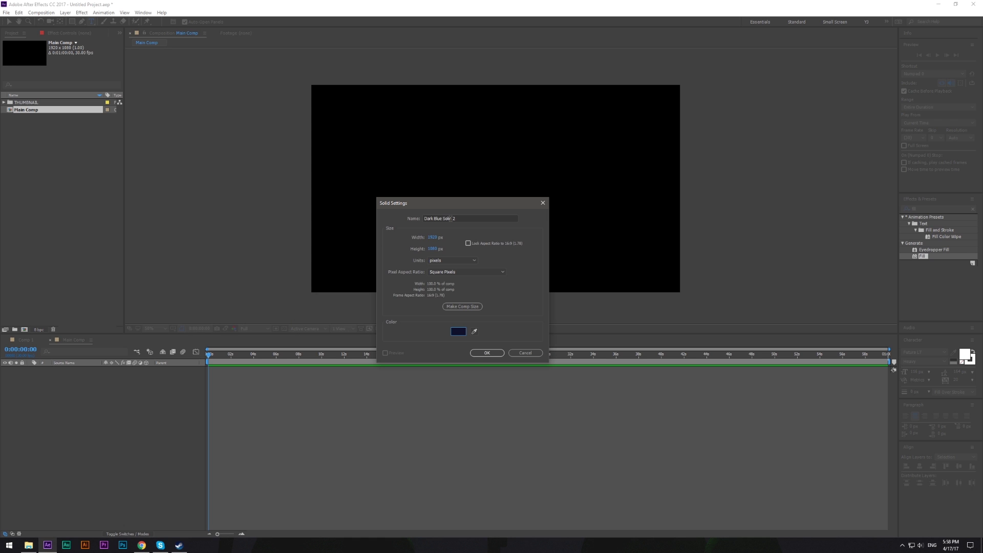
type("Background")
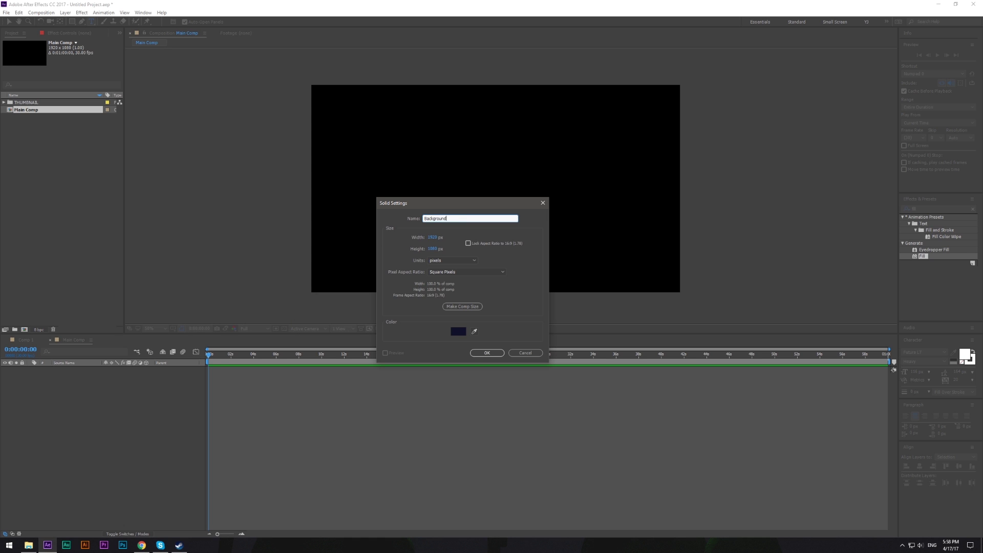
key("Return")
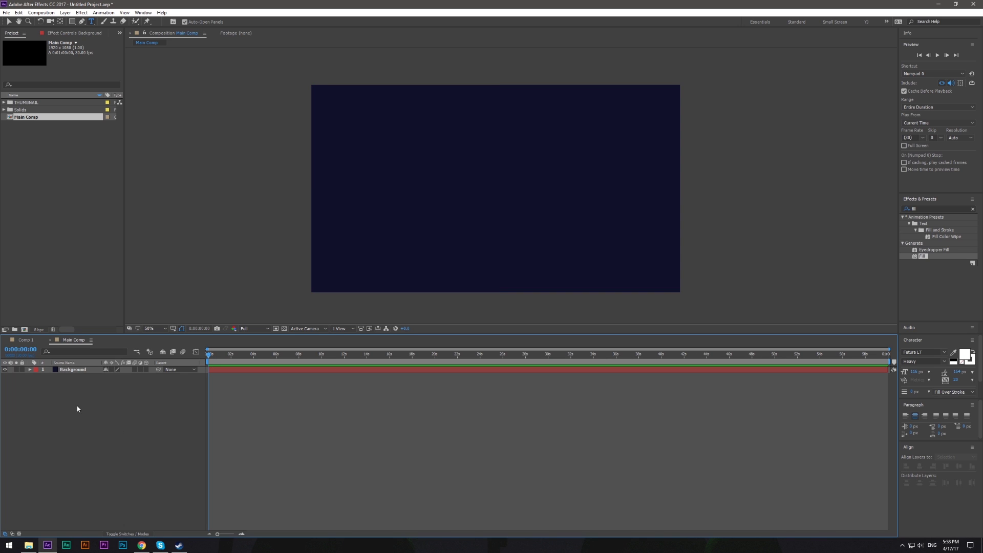
Add a second solid named 'Particular' above the Background.
right_click(77, 406)
mouse_move(95, 412)
left_click(192, 430)
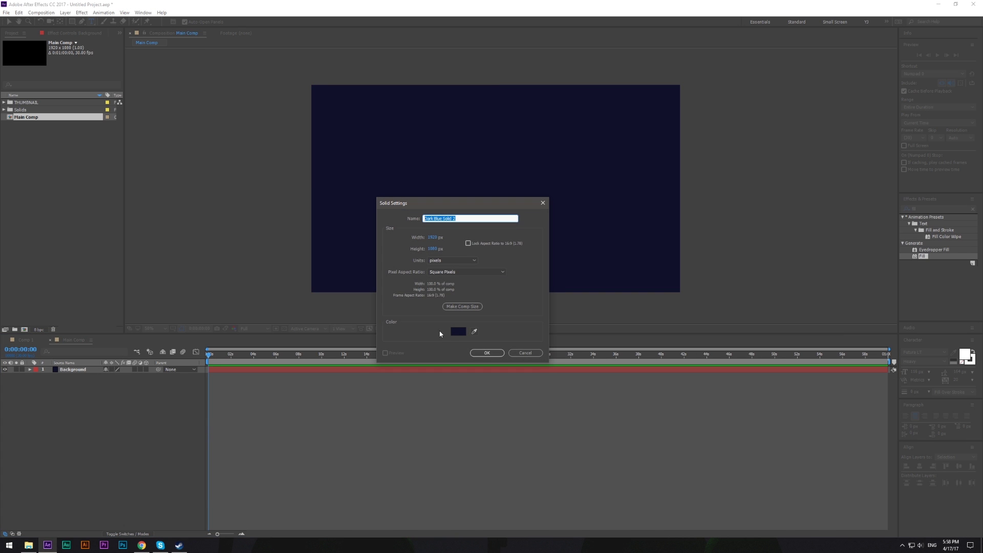
left_click(472, 216)
key("shift+Home")
type("P")
left_click_drag(443, 219, 426, 219)
key("Return")
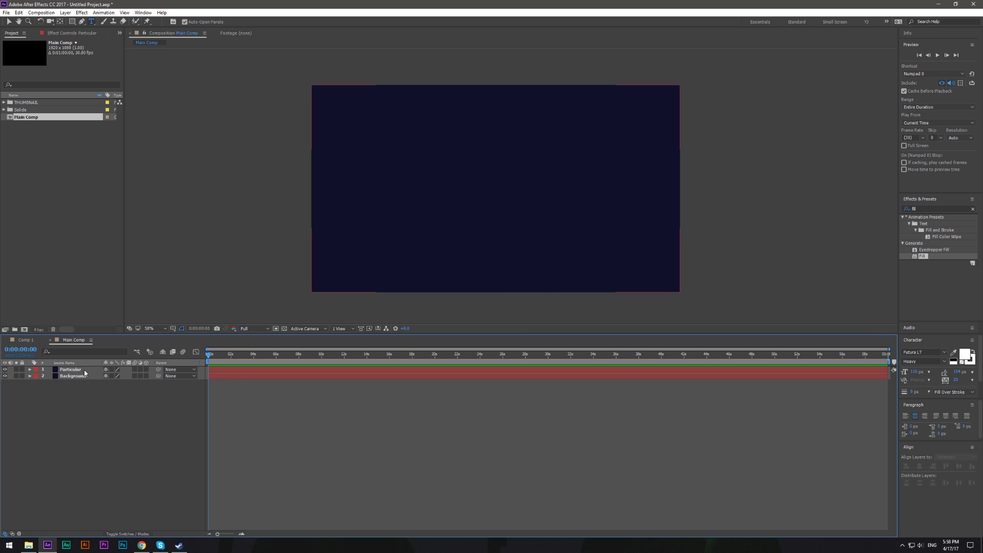
Search 'particular' in Effects & Presets and drop Trapcode Particular onto the Particular layer.
left_click(85, 373)
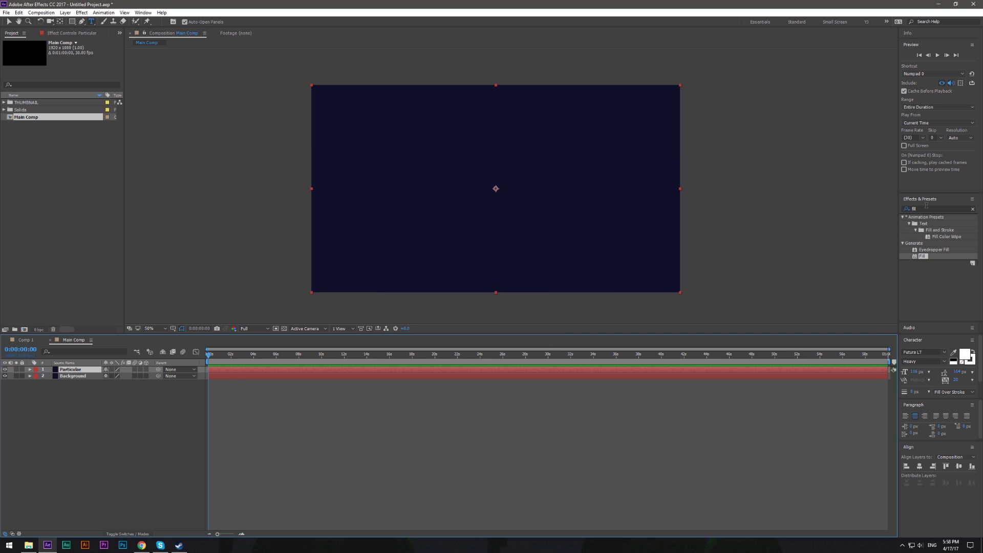
left_click(924, 209)
type("particular")
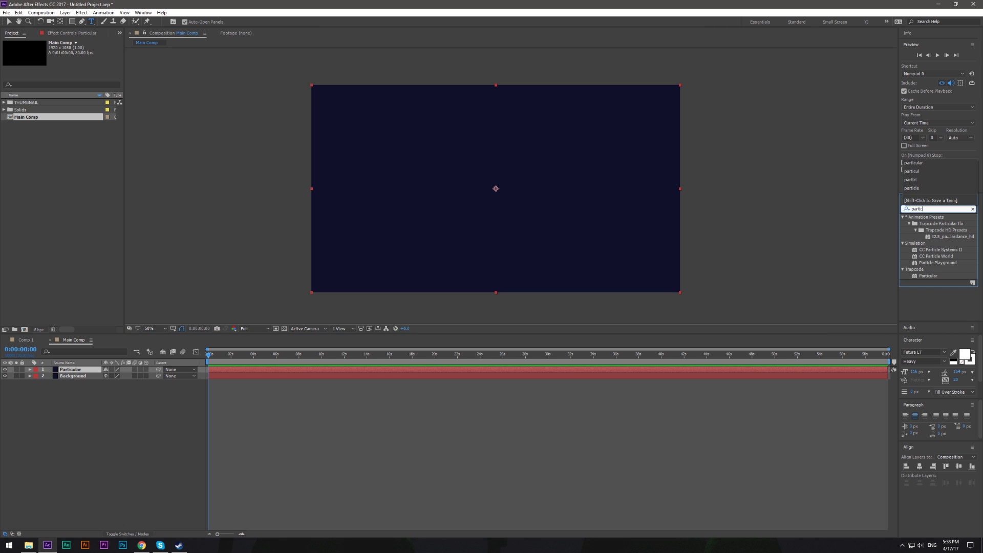
left_click(934, 251)
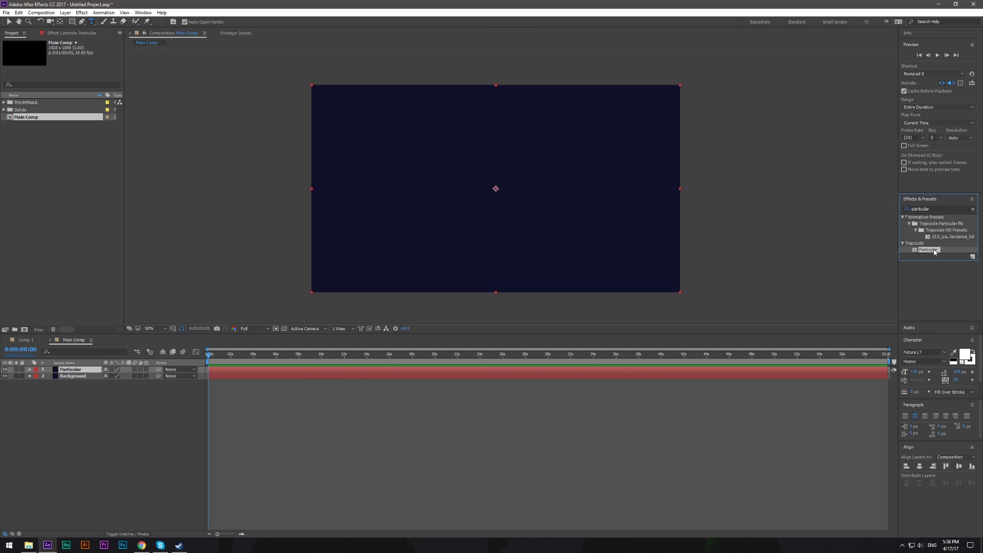
left_click_drag(935, 253, 93, 373)
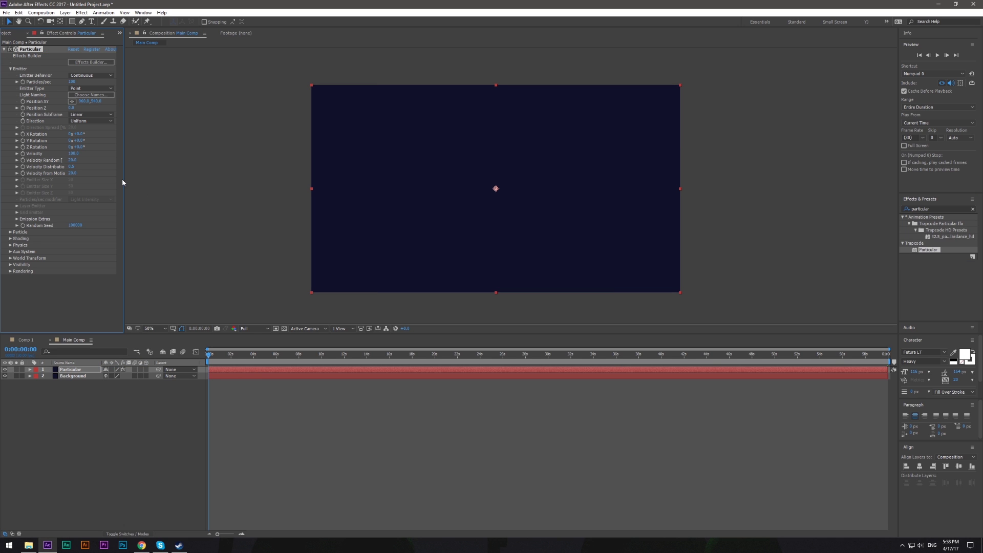
Set Particles/sec to 150, keeping the Point emitter, continuous emission and Linear subframe.
left_click_drag(126, 179, 193, 179)
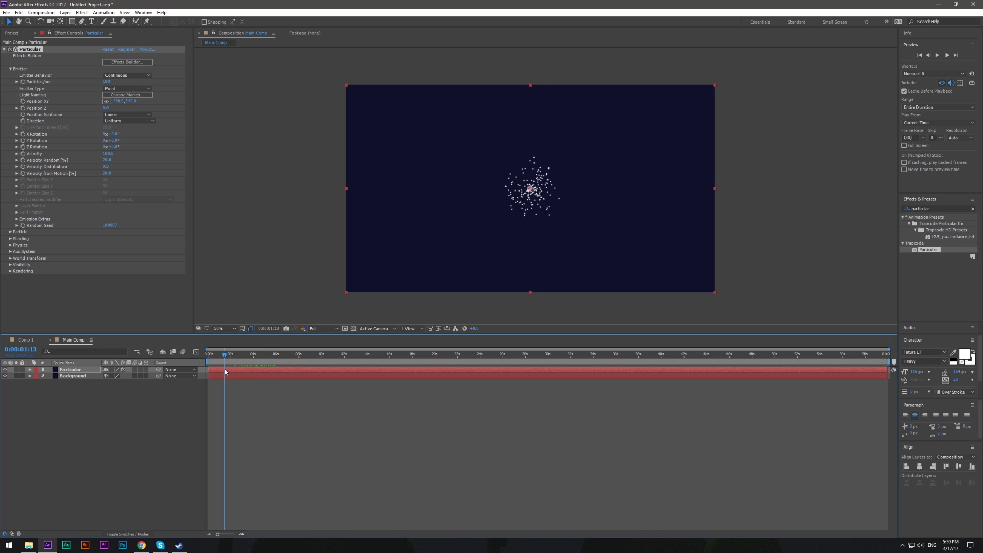
mouse_move(218, 355)
left_mouse_down()
mouse_move(237, 355)
mouse_move(260, 375)
left_mouse_up()
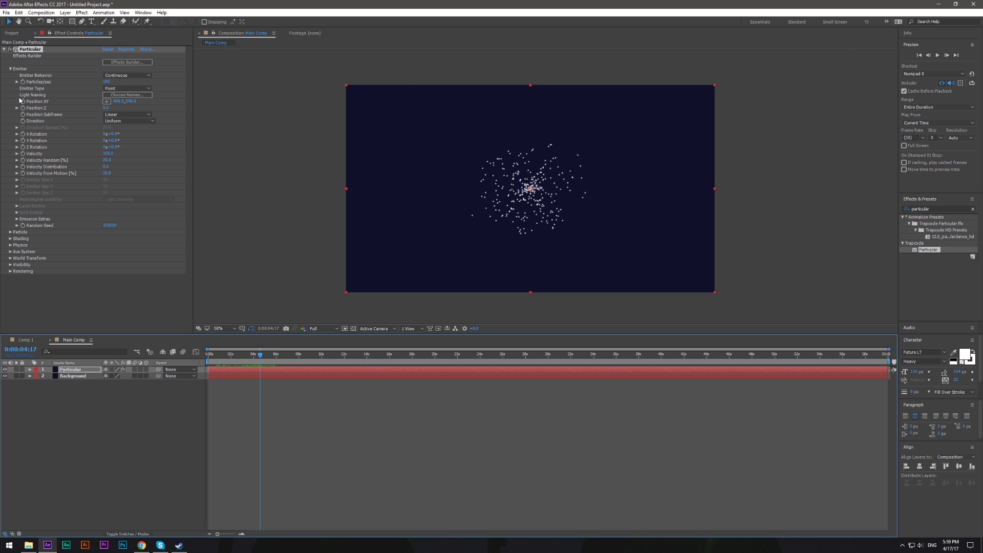
left_click(106, 82)
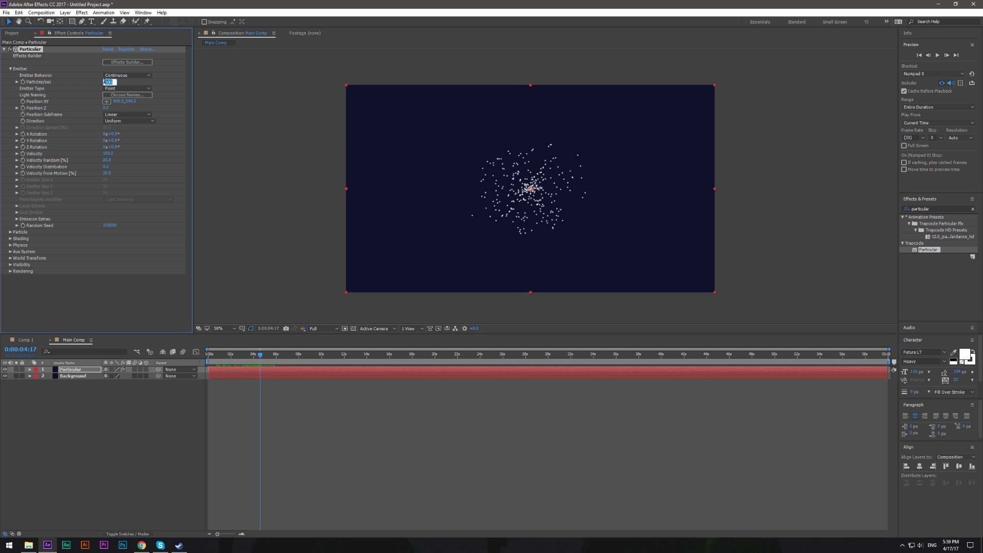
type("150")
key("Return")
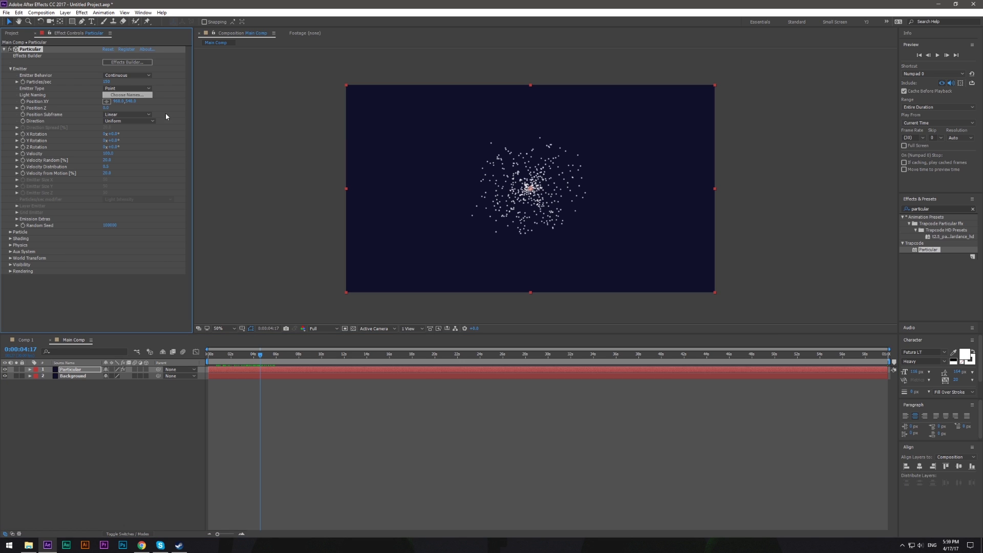
left_click(122, 89)
left_click(149, 85)
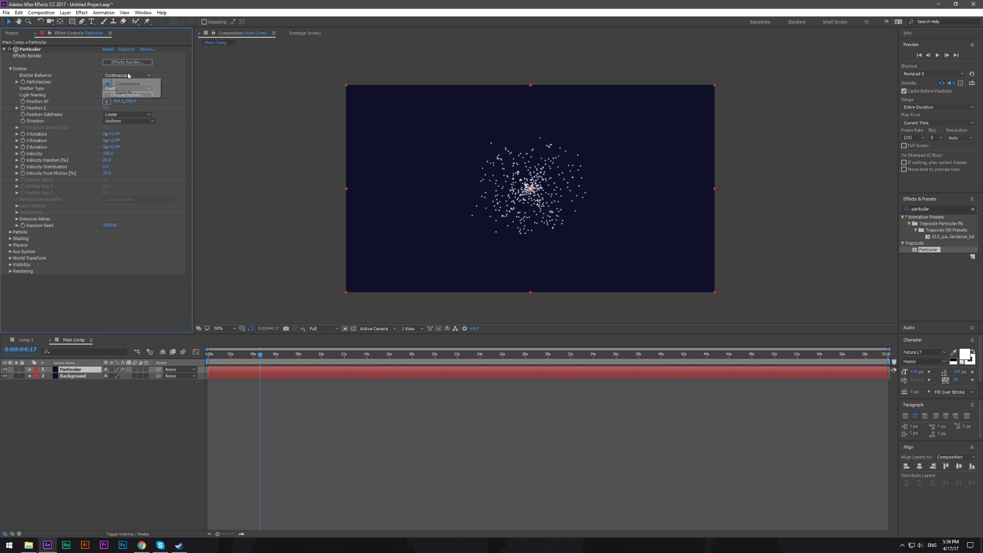
left_click(127, 84)
left_click(128, 115)
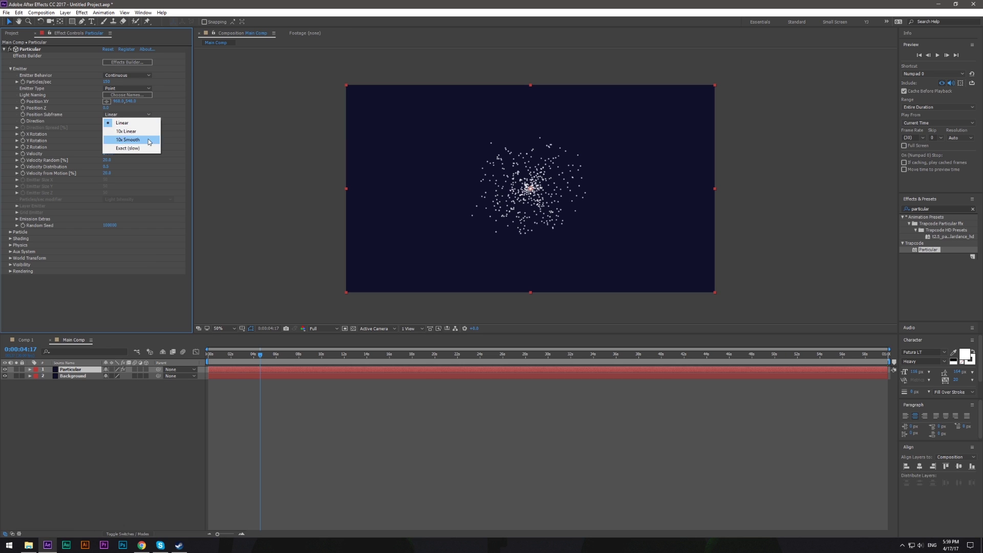
key("Escape")
Make the emitter Directional with Direction Spread, Velocity Random, Distribution and from Motion at 0.
left_click(128, 121)
left_click(134, 137)
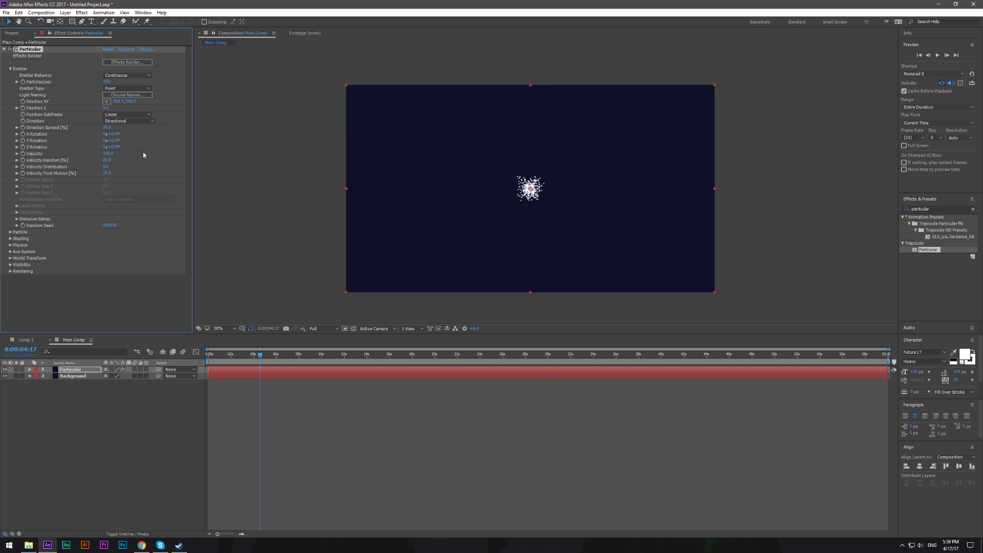
left_click(106, 128)
key("Return")
left_click(106, 160)
type("0")
key("Tab")
type("0")
key("Tab")
type("0")
key("Return")
left_click(106, 167)
Set particle Life to 10 seconds and switch the particle type to Sprite.
left_click(10, 232)
scroll(45, 243, "down", 3)
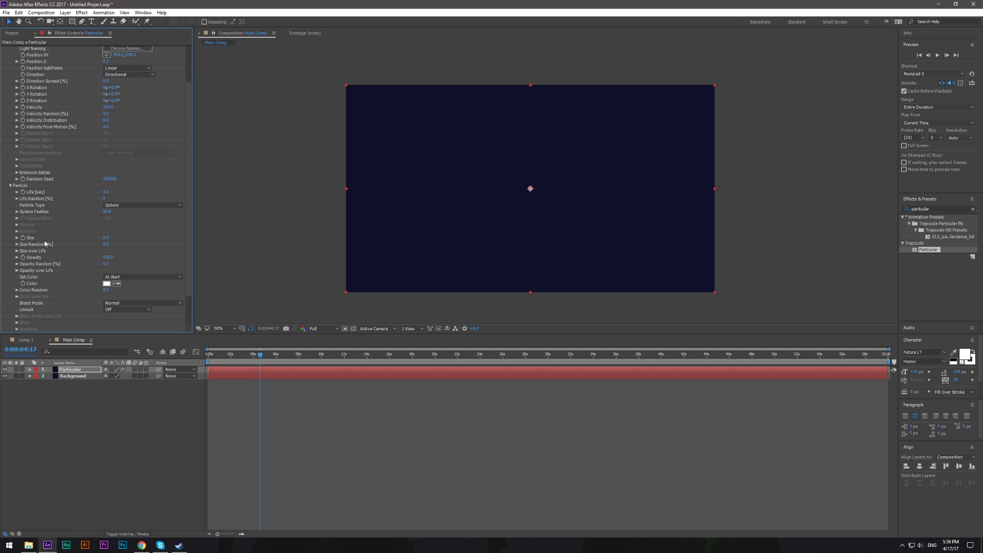
left_click(106, 193)
type("10")
key("Return")
scroll(125, 248, "down", 1)
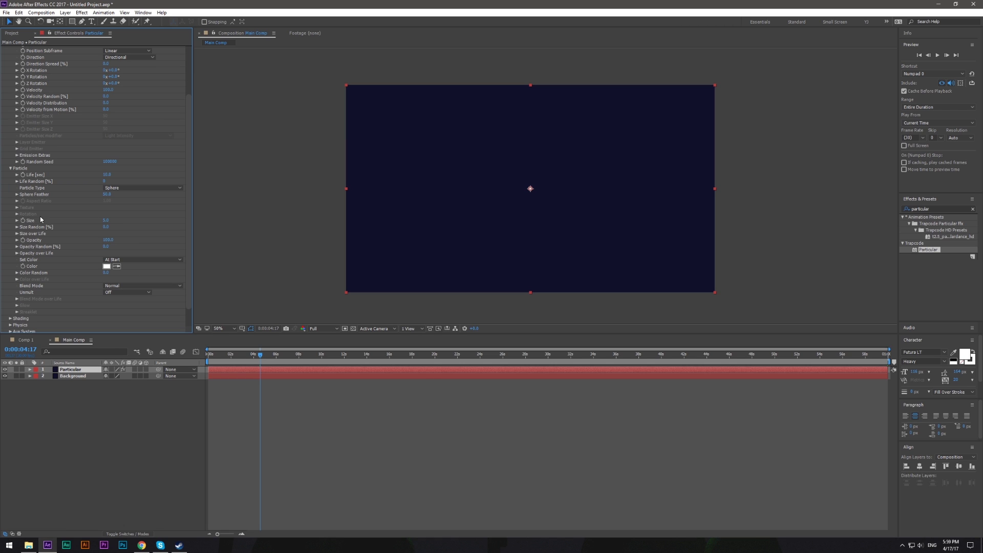
left_click(106, 188)
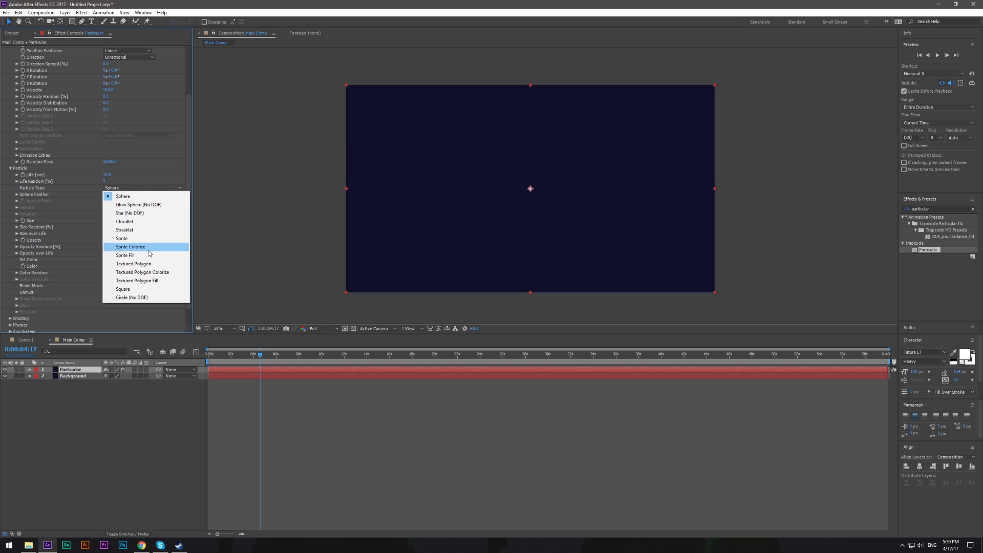
left_click(138, 242)
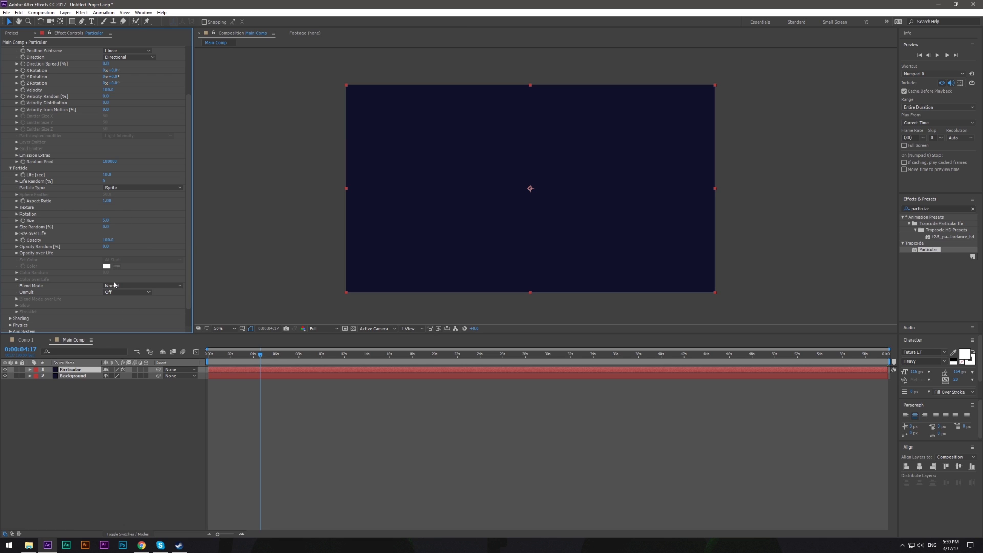
scroll(127, 283, "down", 1)
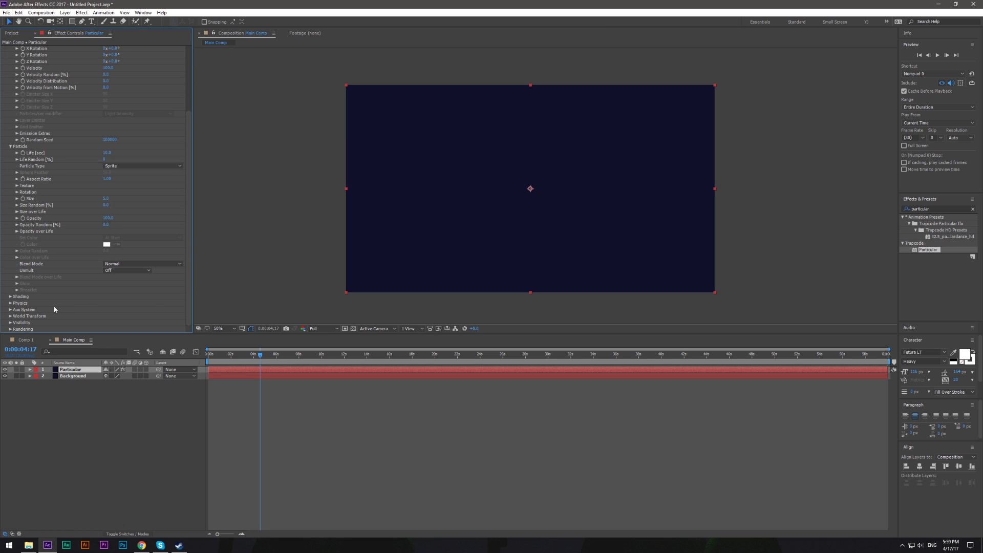
Expand Physics > Air and set Wind Y to -125.
left_click(10, 302)
scroll(59, 299, "down", 1)
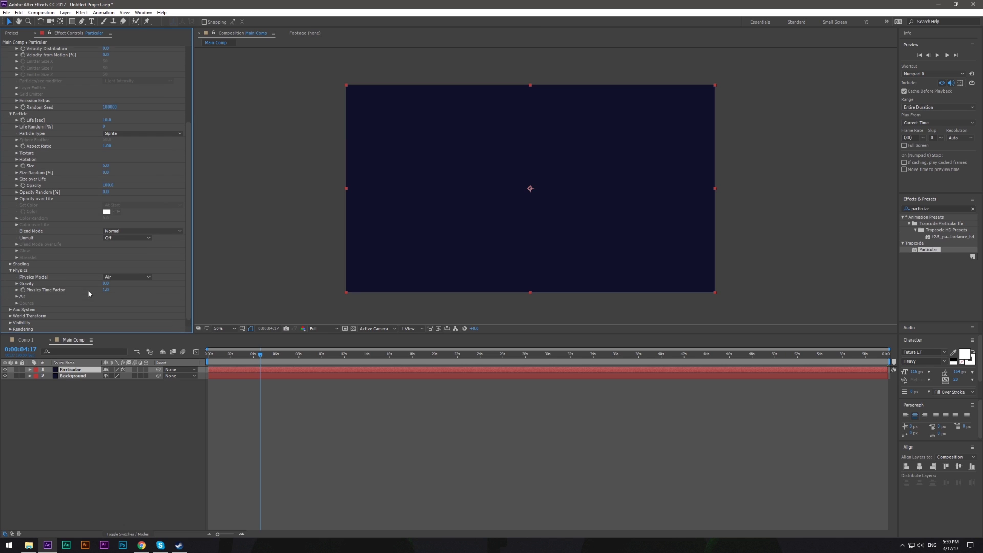
left_click(17, 297)
scroll(60, 296, "down", 3)
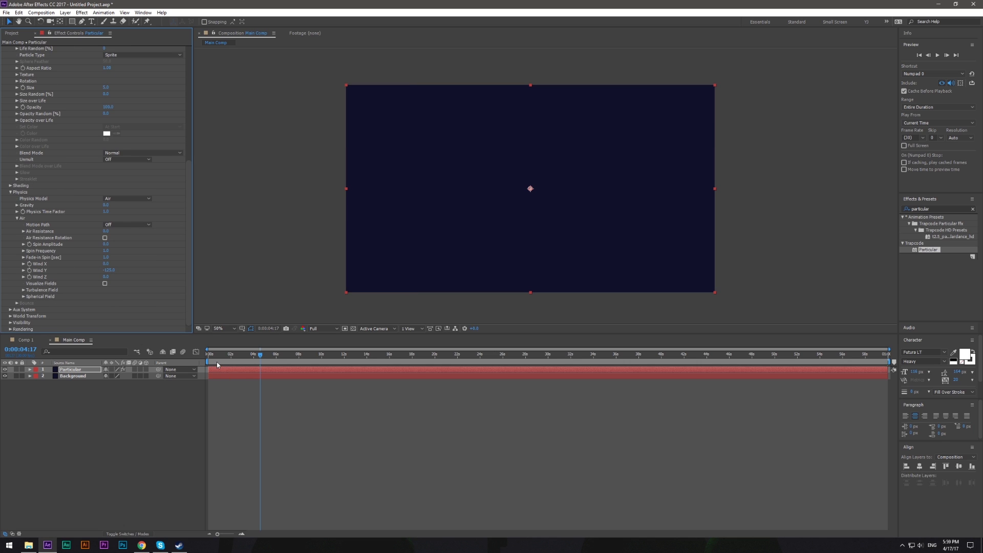
left_click_drag(223, 356, 247, 356)
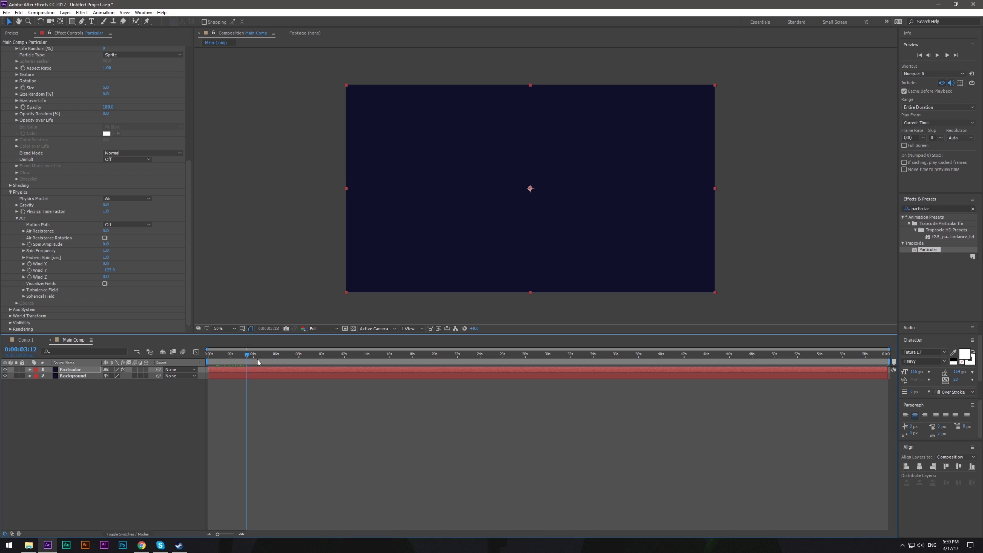
left_click(104, 270)
scroll(135, 265, "up", 3)
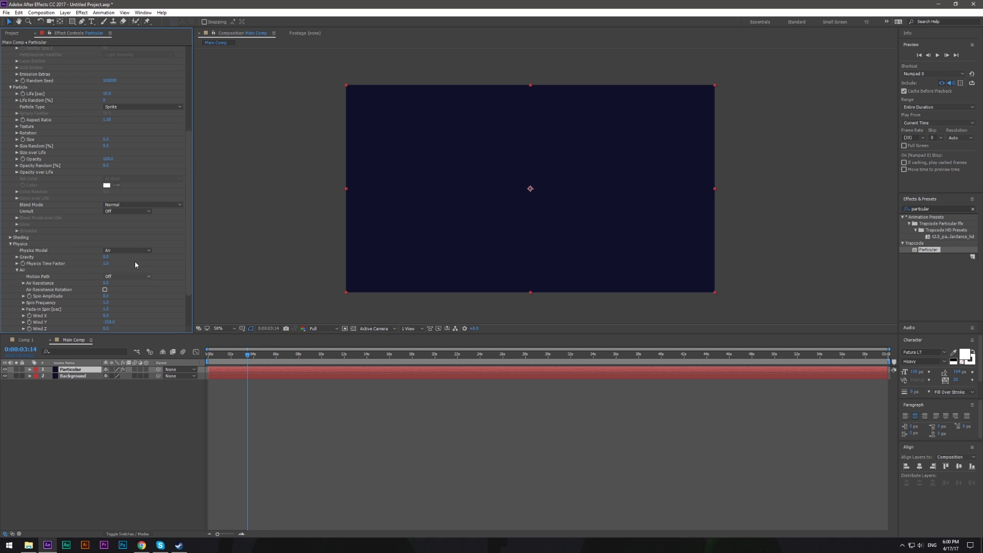
scroll(179, 234, "down", 3)
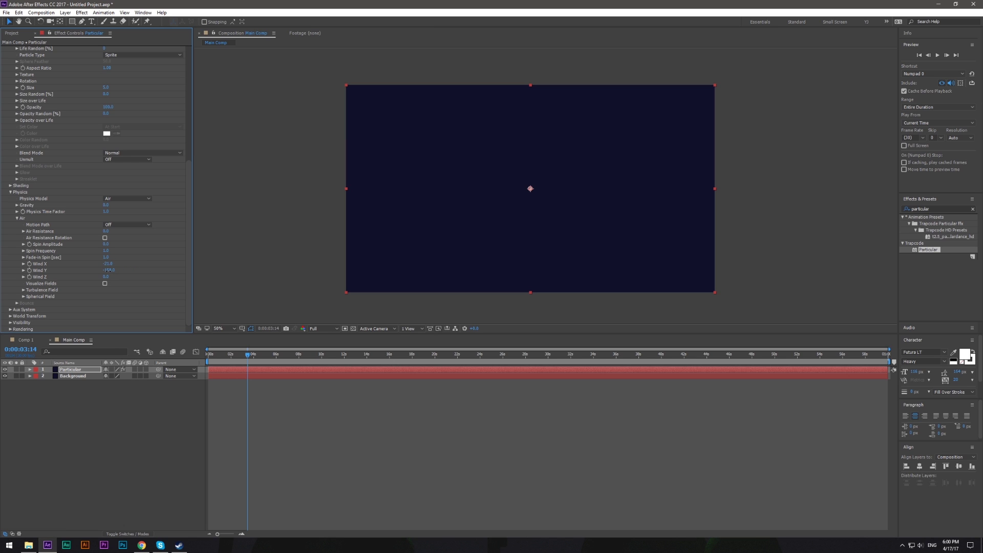
Change Particular's particle type to Sphere.
right_click(107, 417)
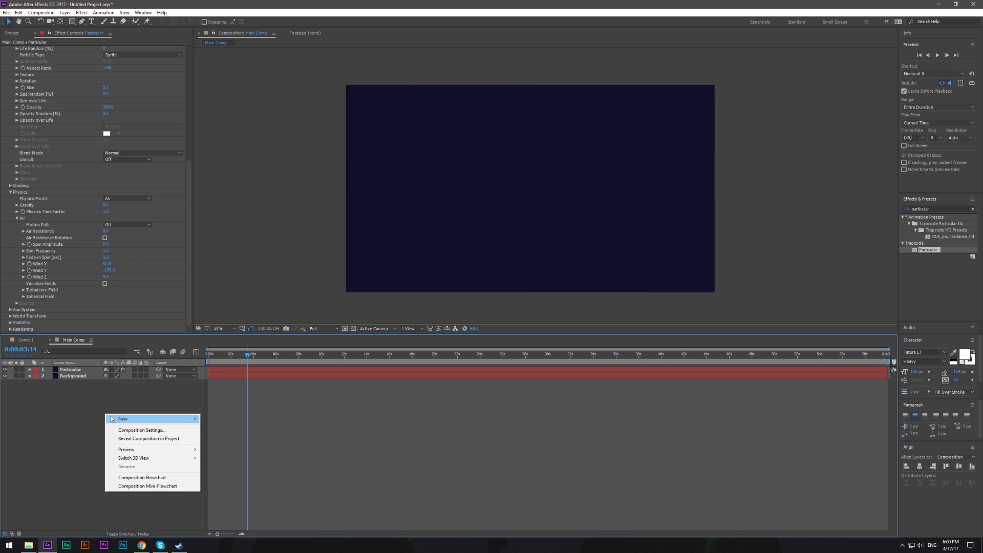
left_click(165, 193)
scroll(178, 203, "up", 2)
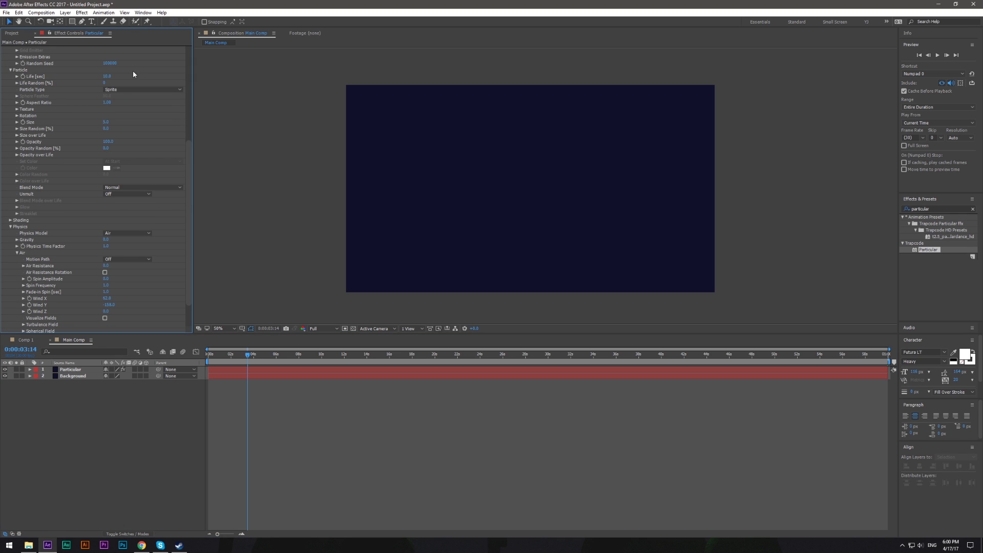
left_click(123, 89)
left_click(123, 97)
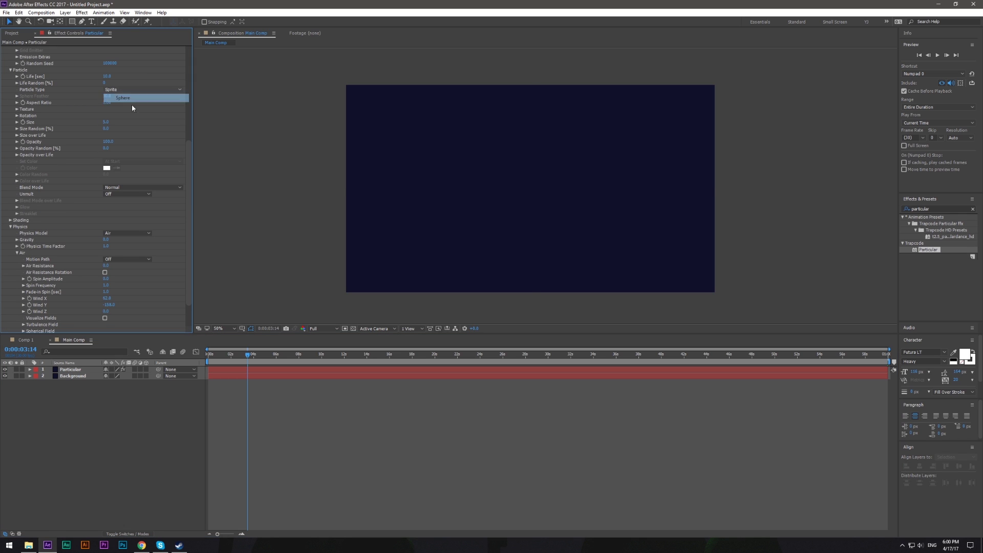
Preview from the start and move the emitter Position XY down to Y 721.
left_click_drag(227, 354, 198, 361)
key("space")
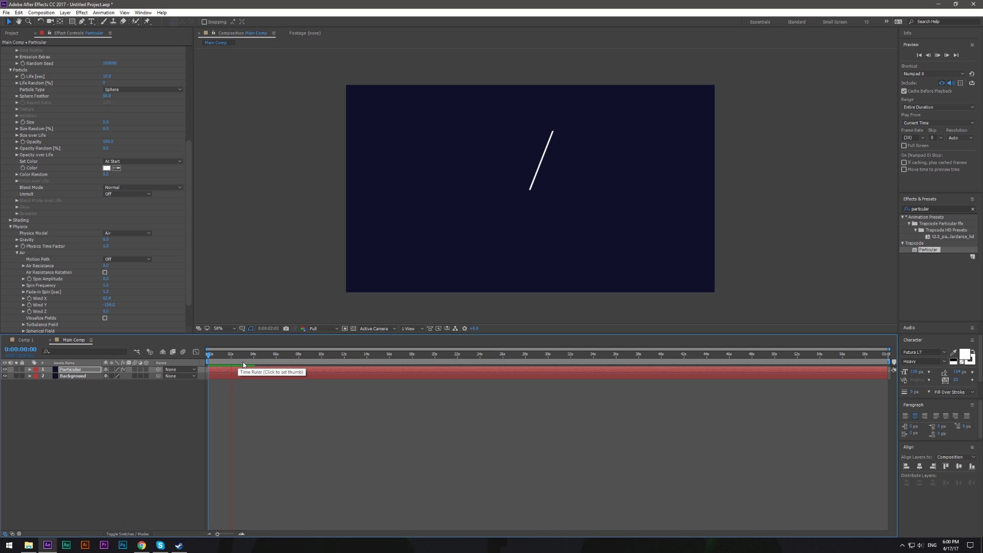
left_click_drag(187, 269, 186, 176)
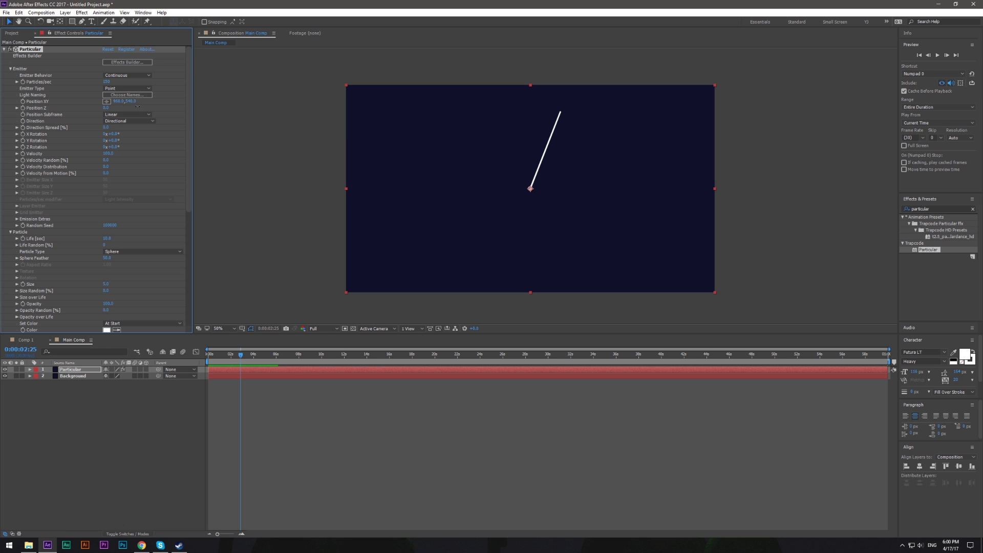
mouse_move(131, 101)
left_mouse_down()
mouse_move(192, 120)
mouse_move(122, 106)
mouse_move(28, 117)
left_mouse_up()
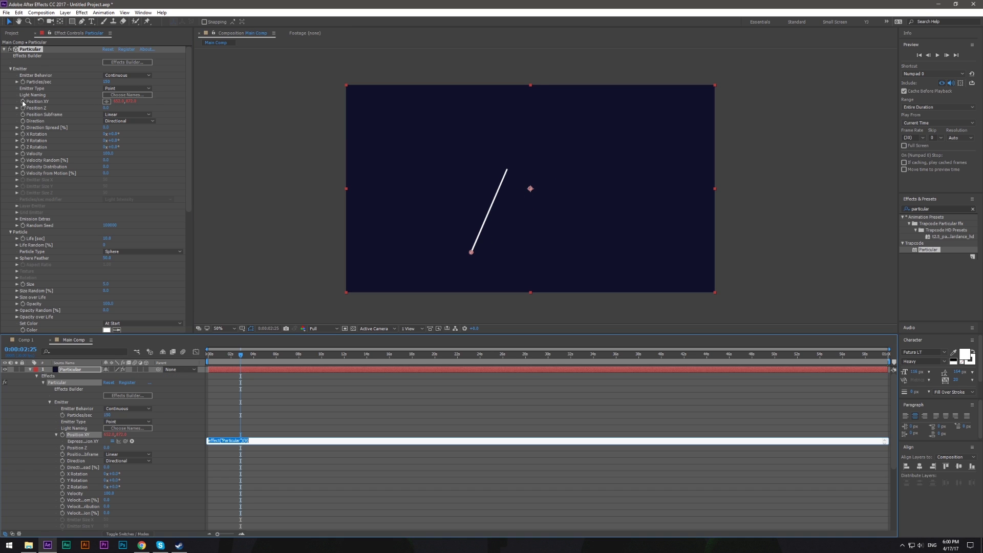
Add a Position XY expression linking x to the emitter position plus 150*Math.sin(time*3).
left_click(23, 101, "alt")
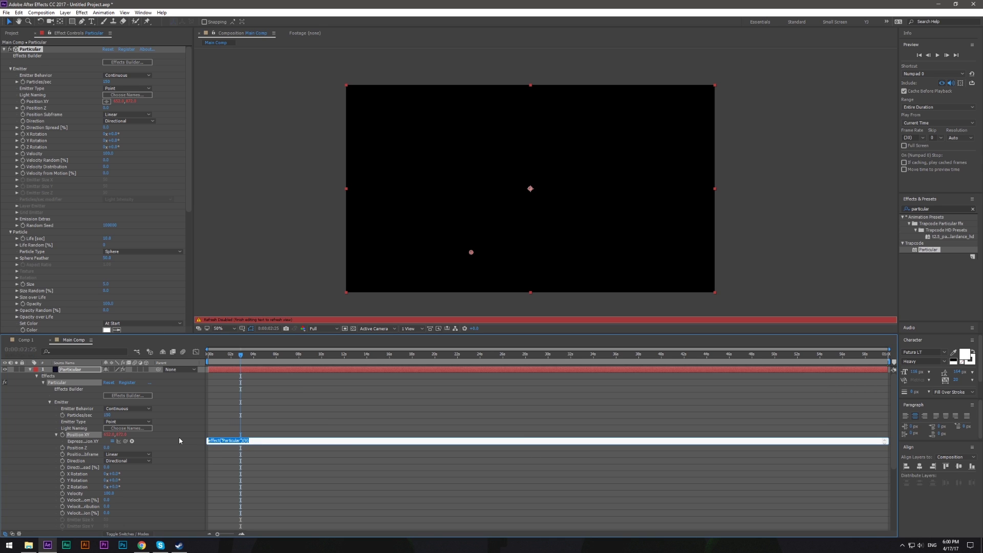
type("v")
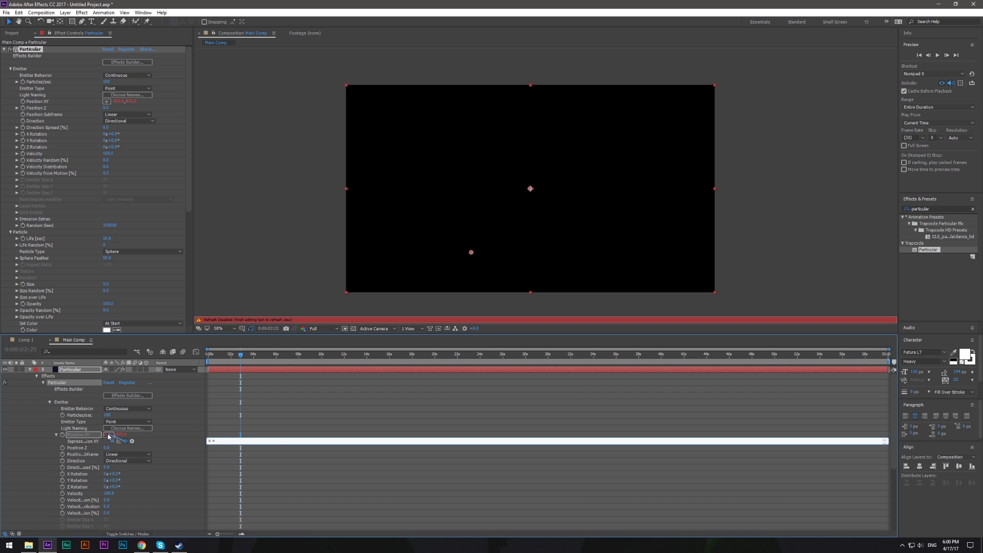
left_click_drag(125, 442, 108, 435)
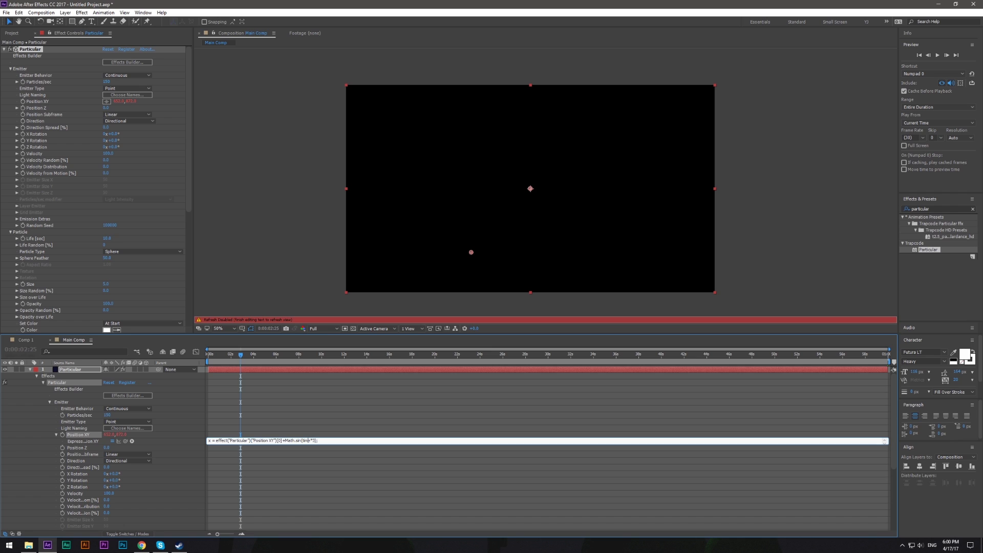
type("150*")
key("ctrl+a")
key("BackSpace")
Finish the expression with y and [x,y], commit it, and preview the wavy trail.
left_click_drag(125, 441, 120, 435)
type(";")
key("Return")
type("va")
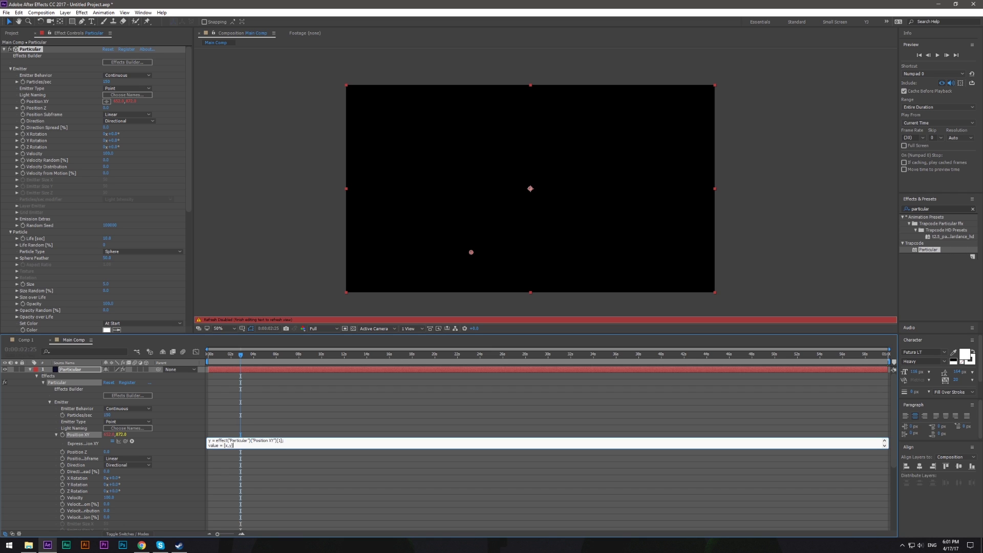
key("KP_Enter")
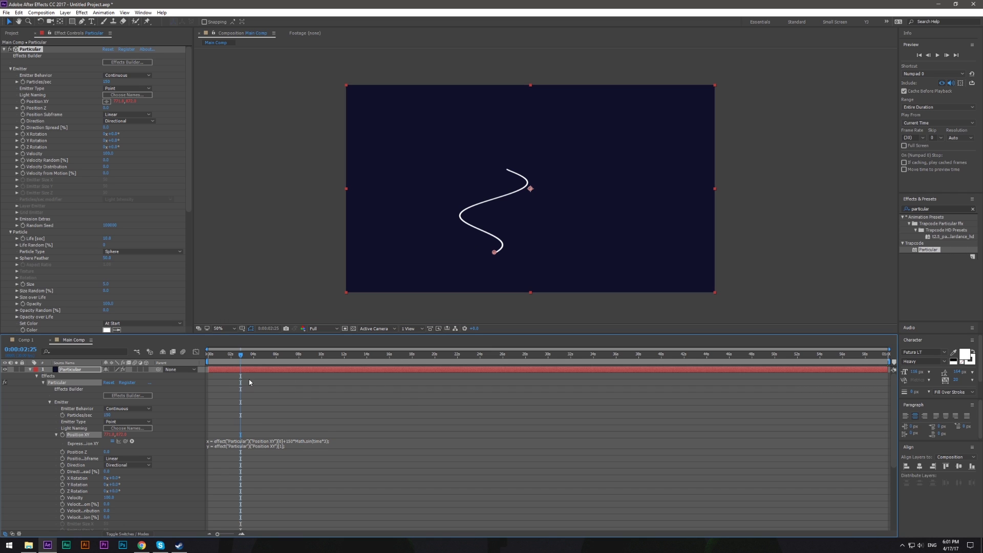
left_click_drag(241, 353, 209, 359)
key("space")
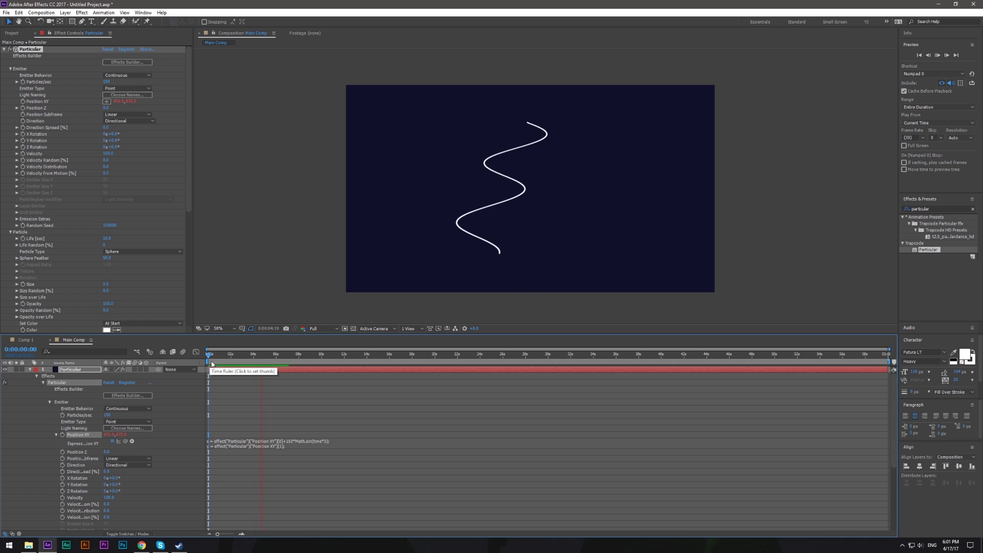
Stop the preview, shift the emitter to X 800, and scrub forward to view the trail.
key("space")
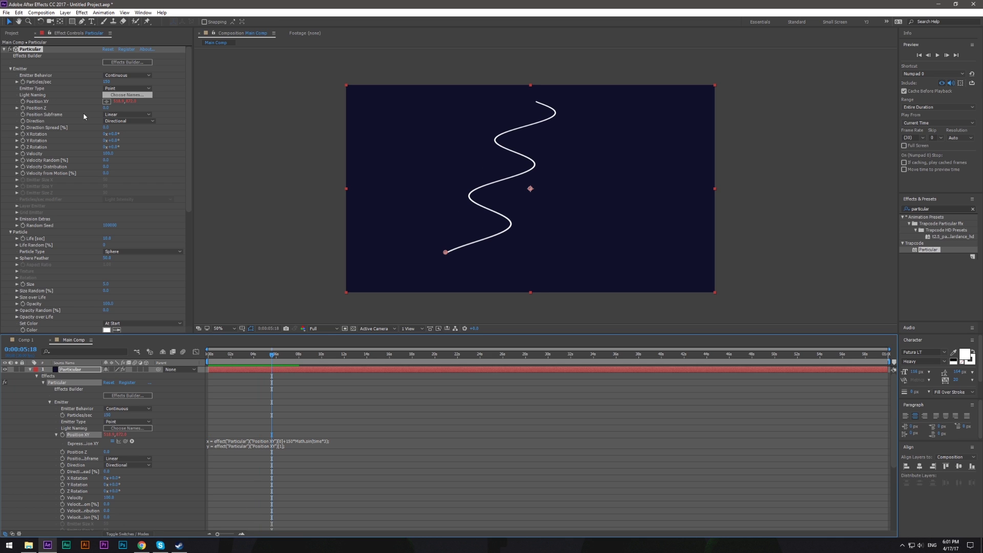
left_click_drag(116, 101, 219, 120)
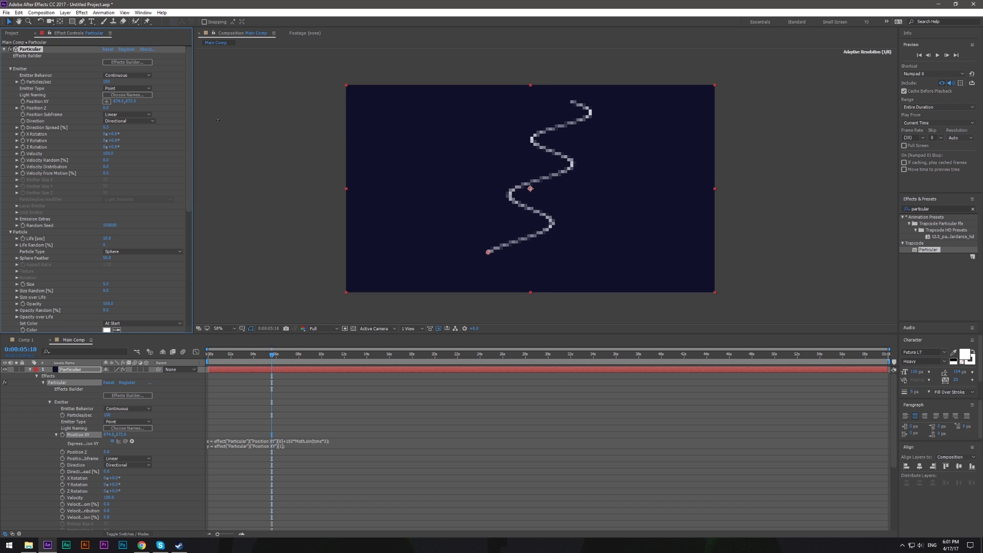
mouse_move(225, 359)
left_mouse_down()
mouse_move(367, 369)
mouse_move(243, 374)
mouse_move(285, 371)
left_mouse_up()
Collapse Particular's effect properties in the timeline and return to the Project panel.
left_click(36, 376)
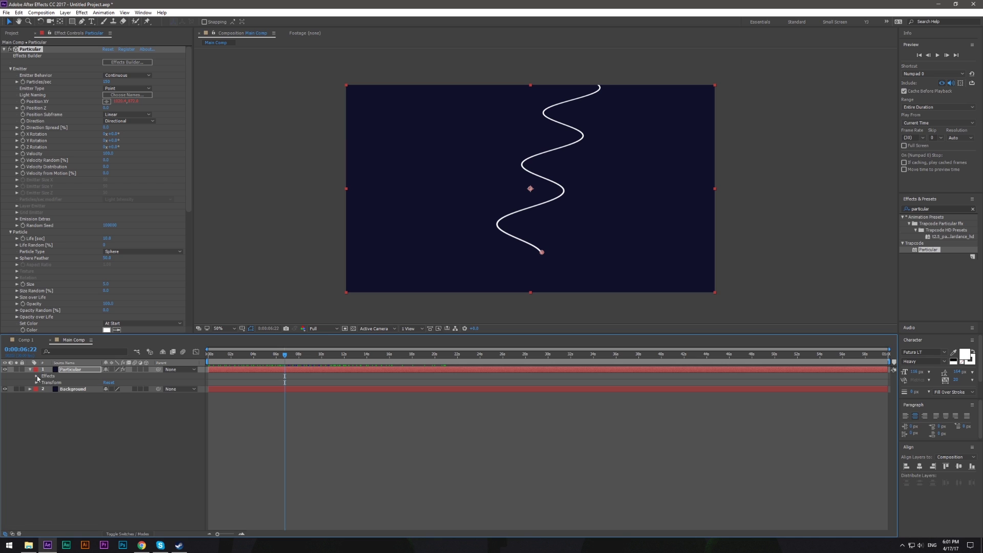
right_click(86, 428)
mouse_move(116, 430)
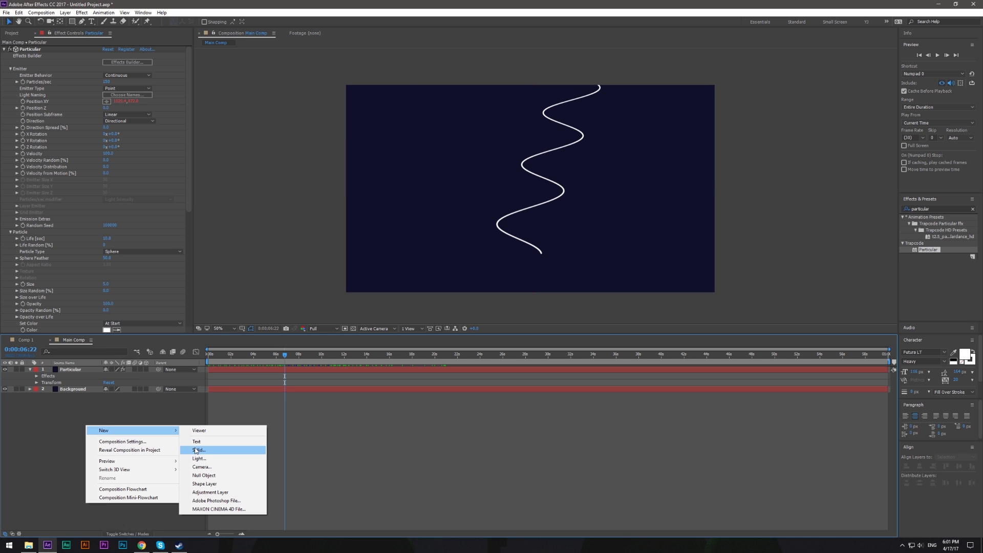
left_click(124, 411)
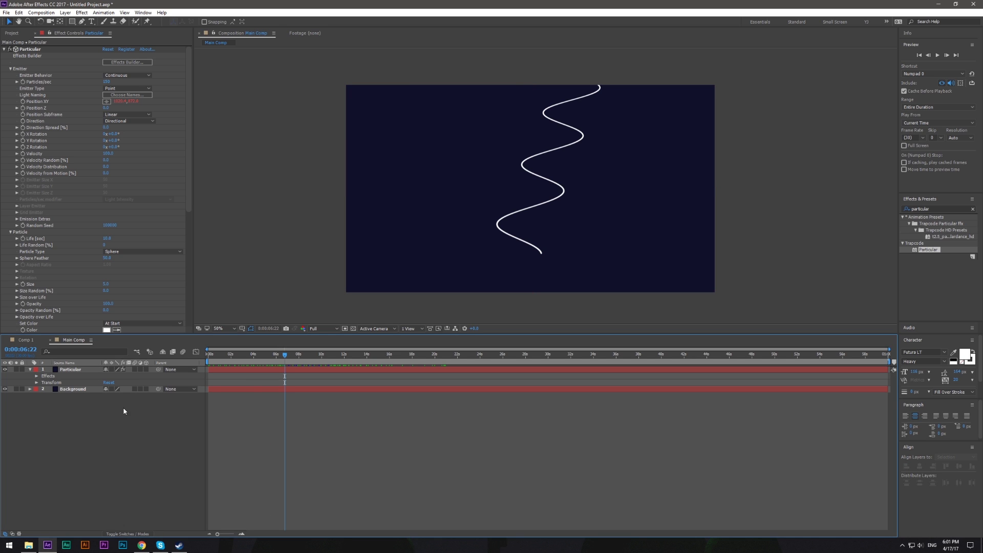
left_click(12, 33)
Create a 1000×1000 composition named 'Shape'.
right_click(58, 157)
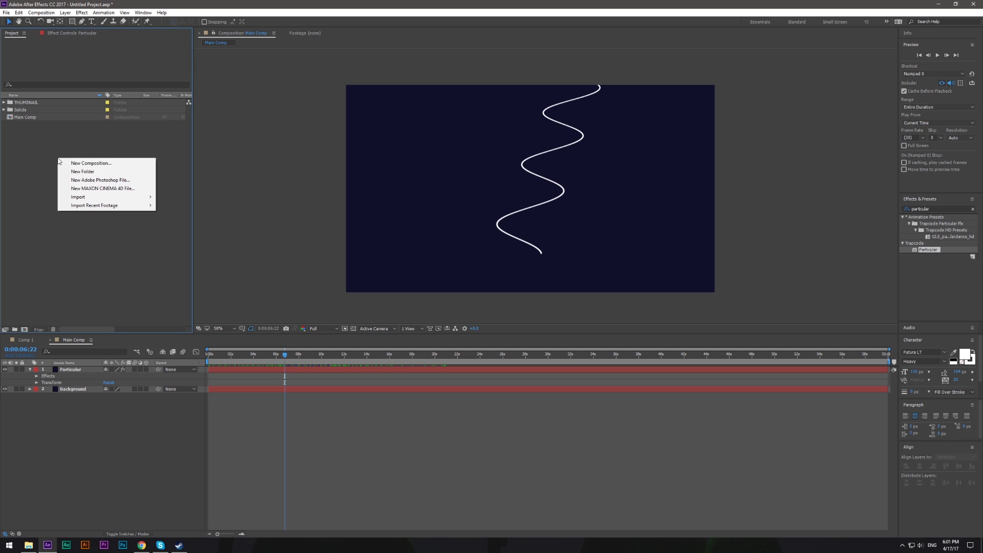
left_click(82, 161)
type("Shape")
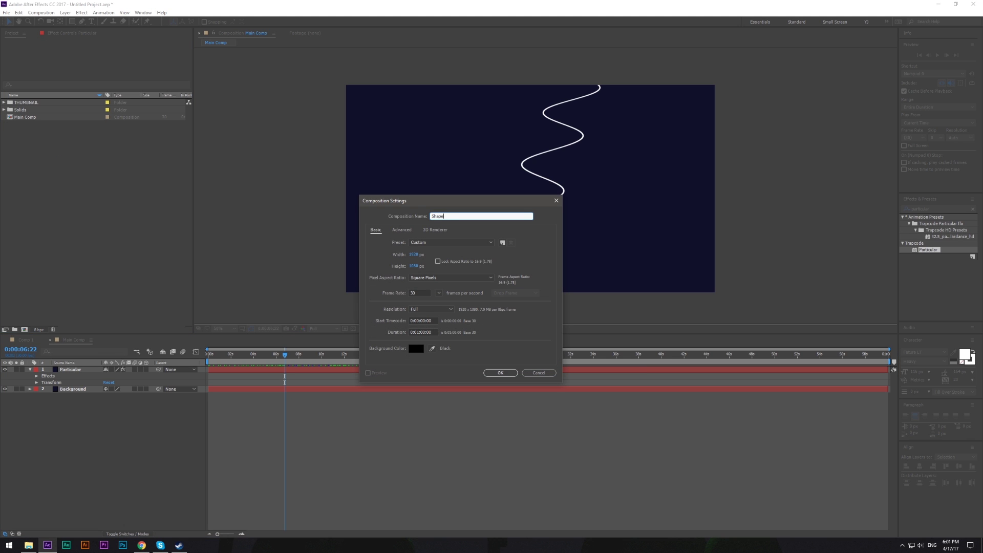
key("Tab")
key("Tab")
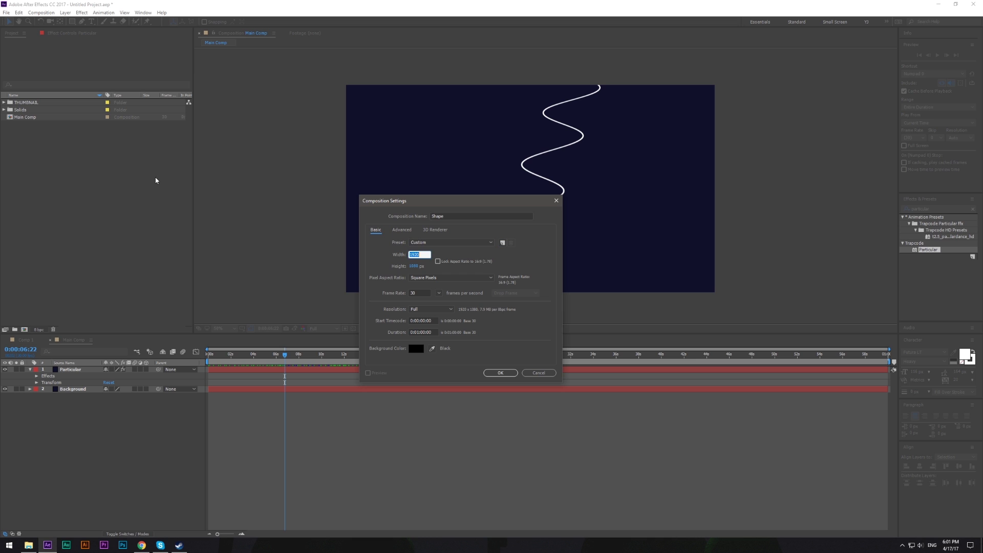
type("1000")
key("Tab")
type("1000")
key("Return")
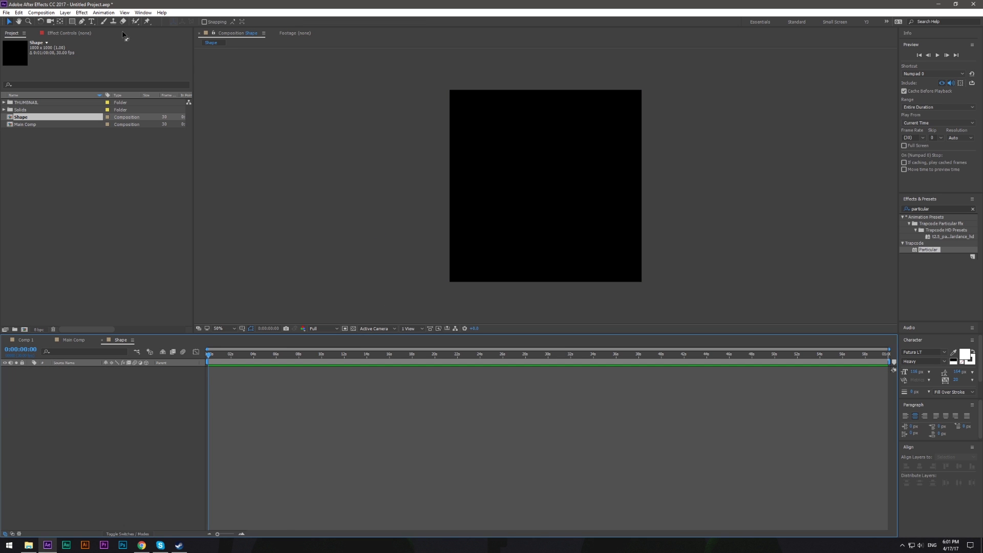
Draw a circle across the Shape comp with the Ellipse tool, replacing a first attempt.
left_click_drag(72, 22, 102, 39)
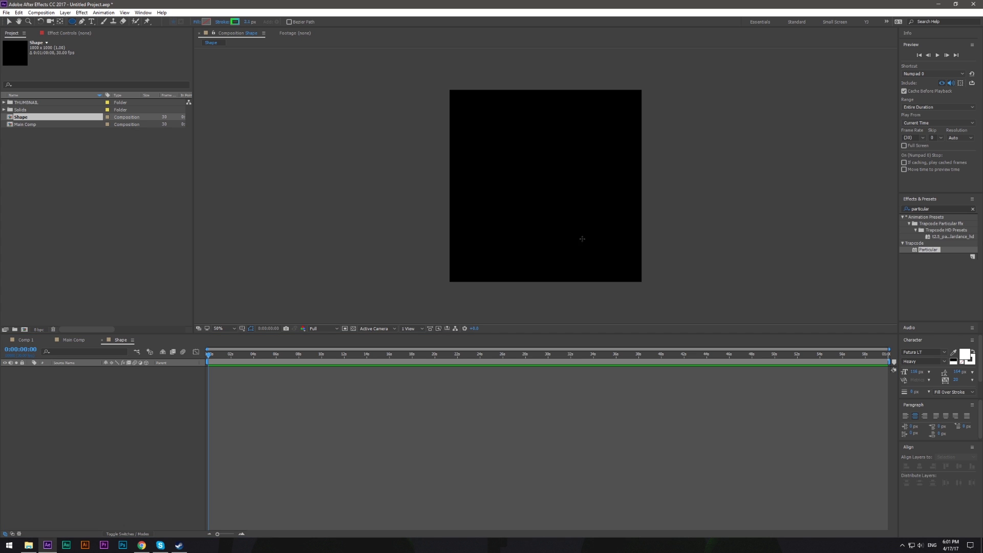
left_click_drag(550, 181, 710, 308)
key("Caps_Lock")
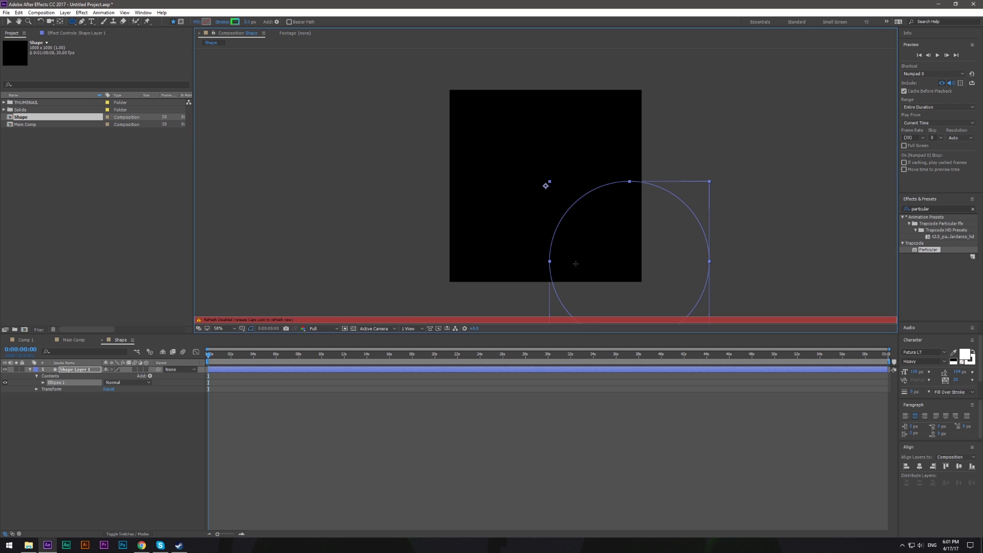
key("Caps_Lock")
key("Delete")
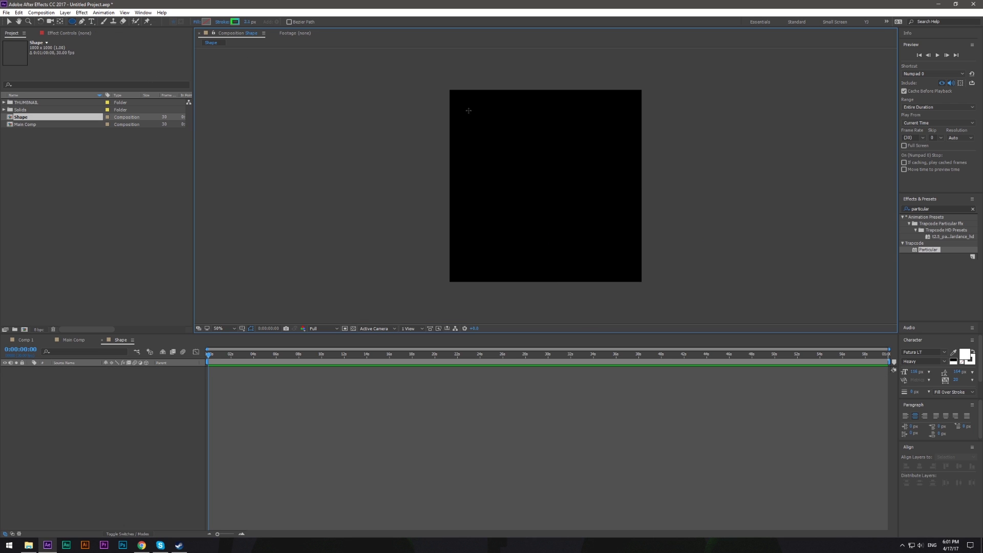
left_click_drag(468, 110, 622, 262)
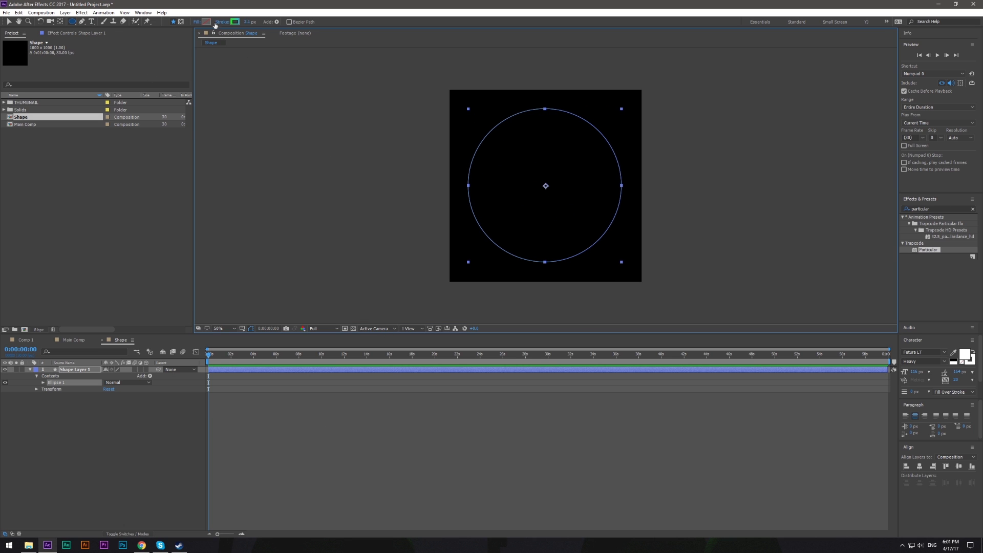
Thicken the circle's stroke and centre the shape layer in the composition.
left_click_drag(245, 22, 262, 26)
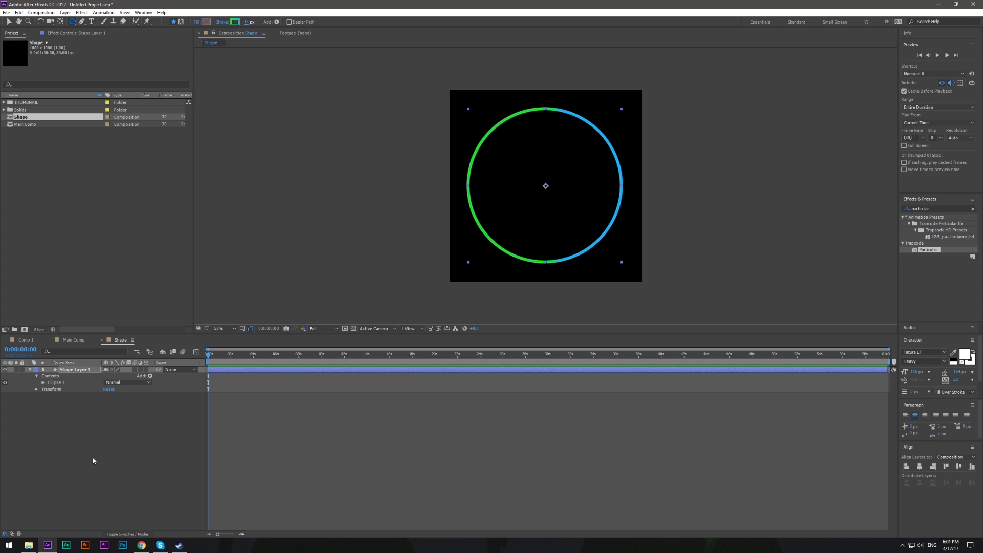
left_click(59, 430)
left_click(75, 369)
key("v")
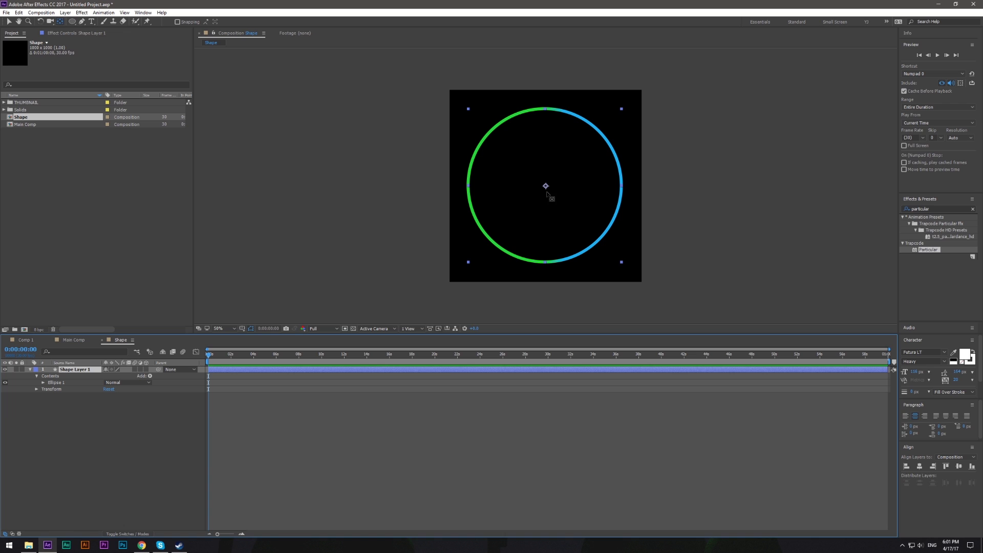
left_click(912, 467)
left_click(112, 397)
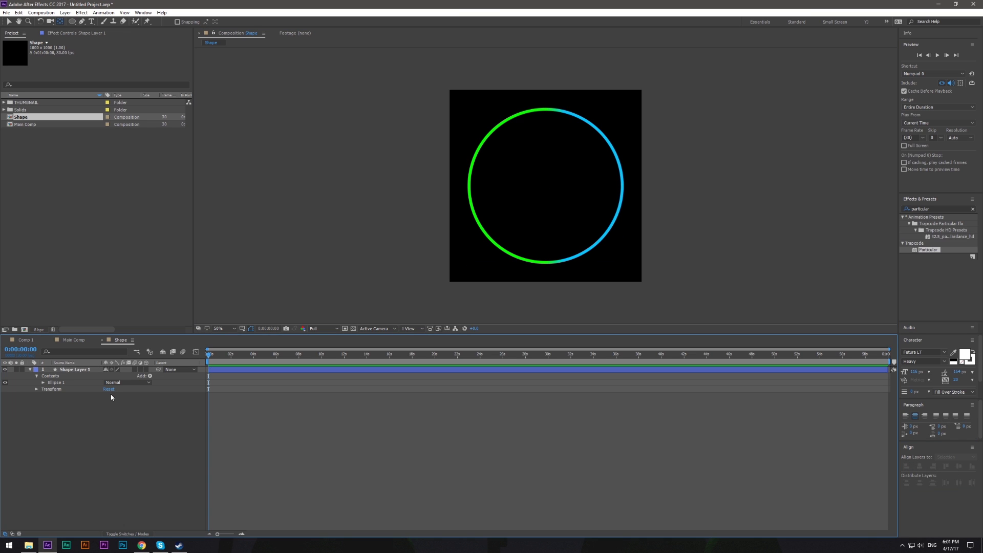
left_click(77, 370)
left_click(215, 400)
left_click(82, 369)
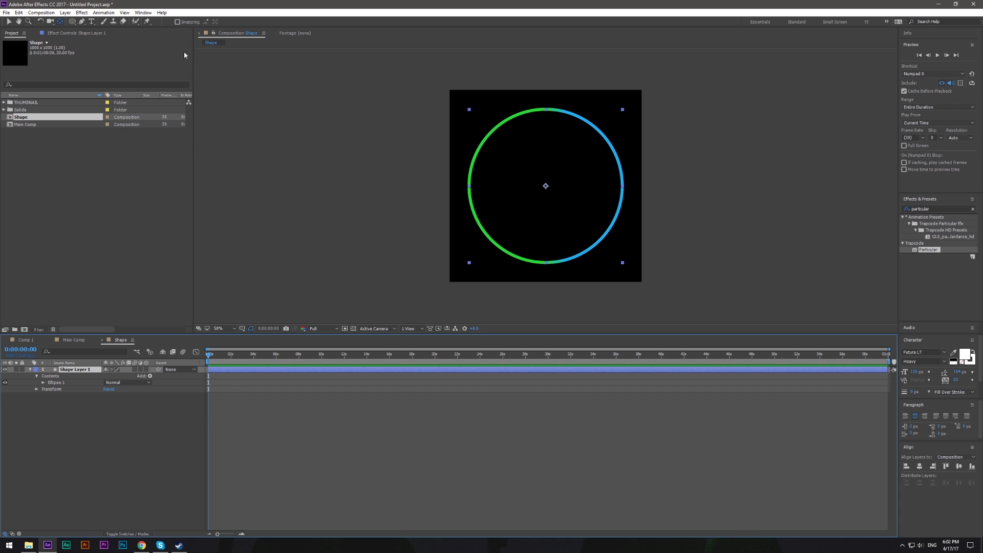
Thin the circle's gradient stroke to about 7.7 px with no fill.
left_click(8, 22)
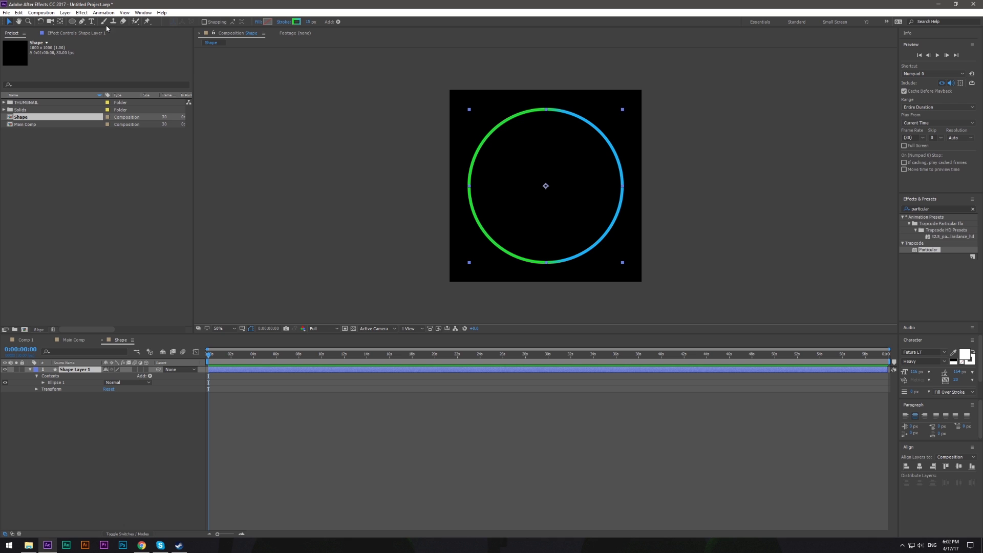
left_click_drag(309, 22, 296, 21)
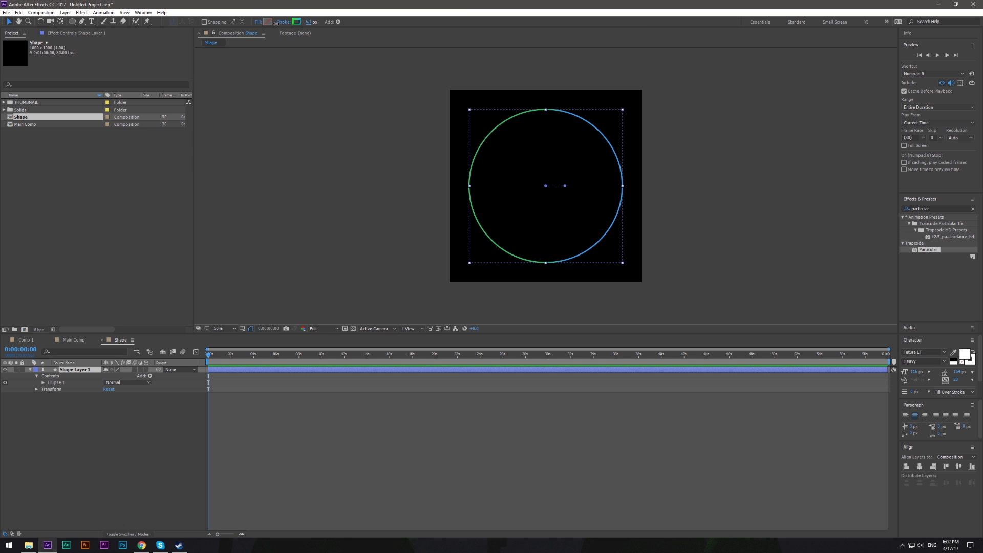
left_click(309, 22)
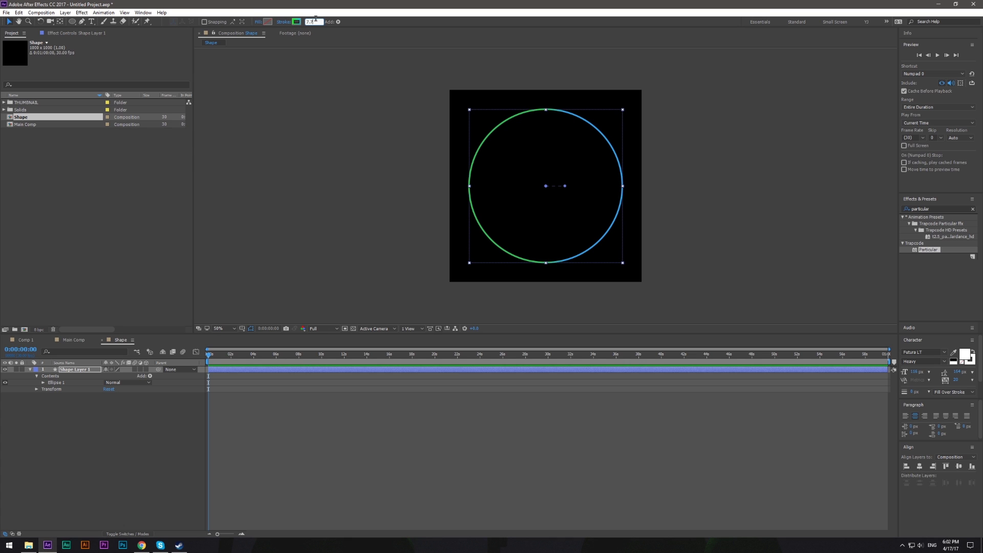
left_click(130, 404)
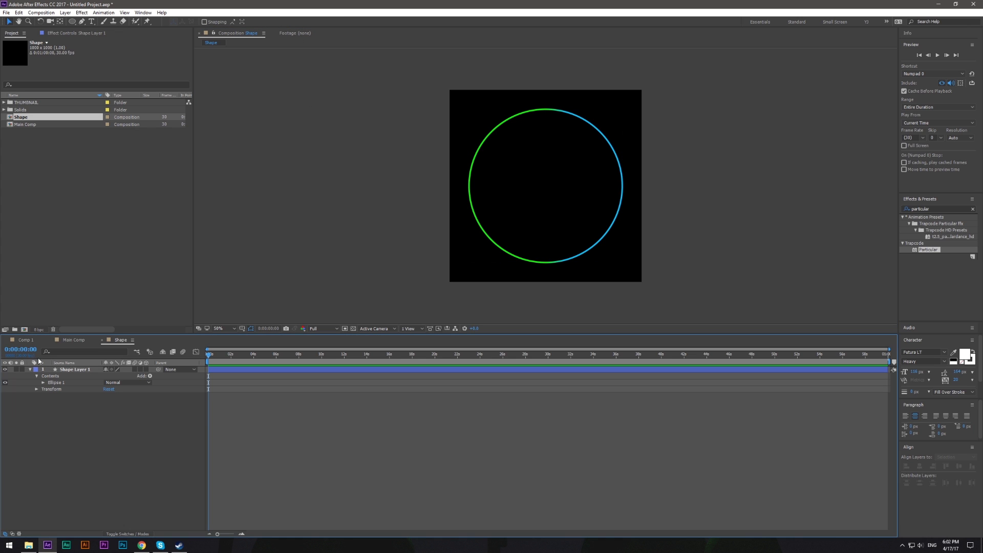
Add the Shape comp to Main Comp as a hidden layer.
left_click(25, 340)
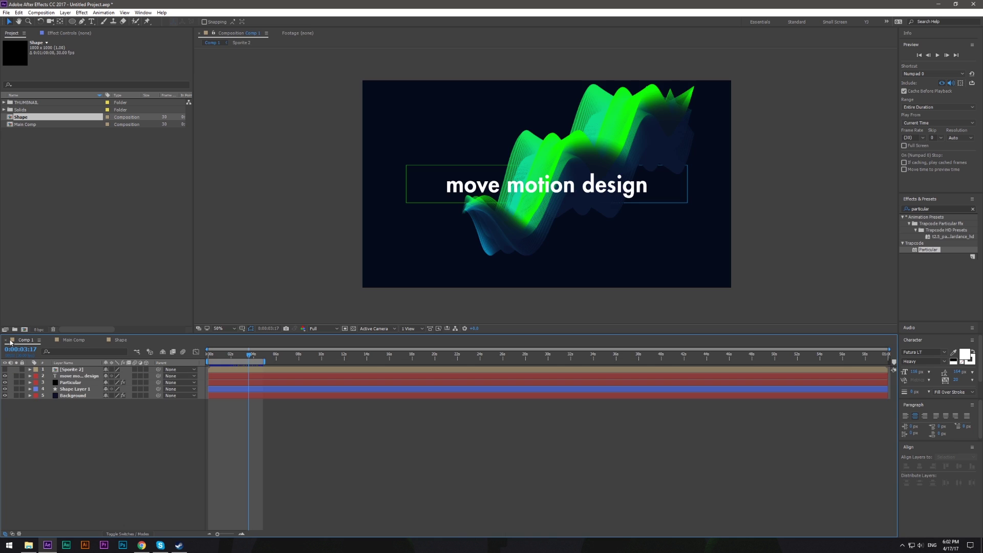
left_click(6, 340)
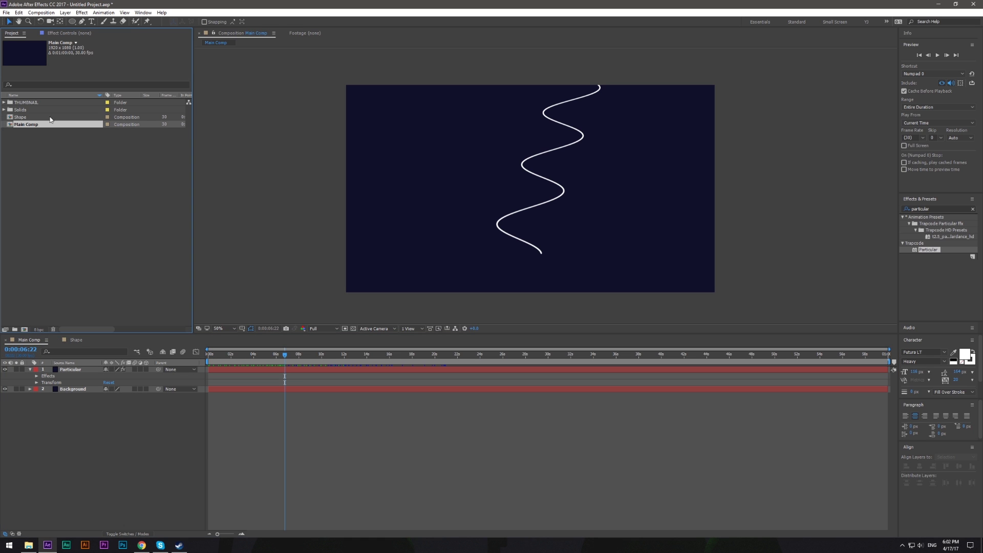
mouse_move(61, 117)
left_mouse_down()
mouse_move(117, 303)
mouse_move(81, 370)
left_mouse_up()
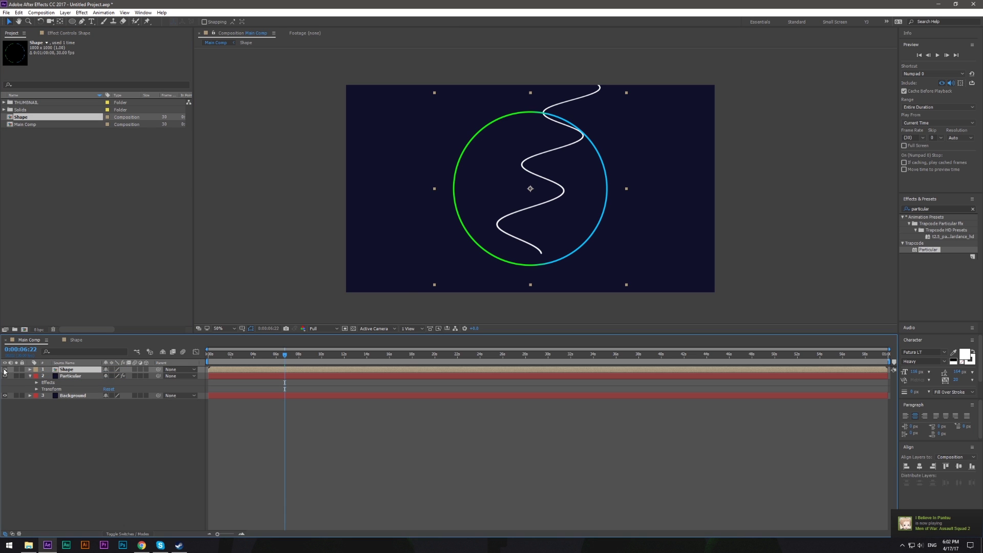
left_click(4, 369)
Set Particular's Particle Type to Sprite with the Shape layer as its texture.
left_click(71, 376)
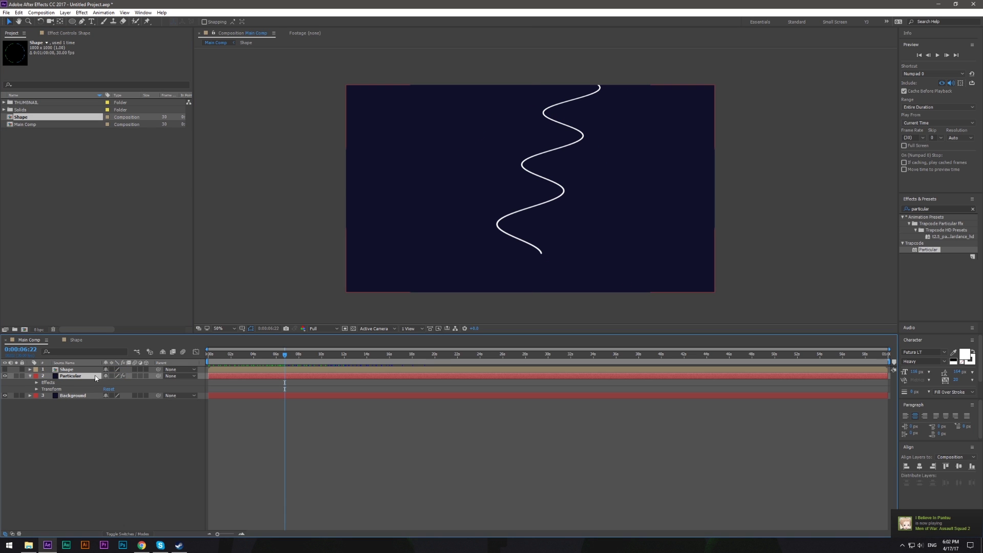
left_click(67, 34)
left_click_drag(189, 116, 192, 190)
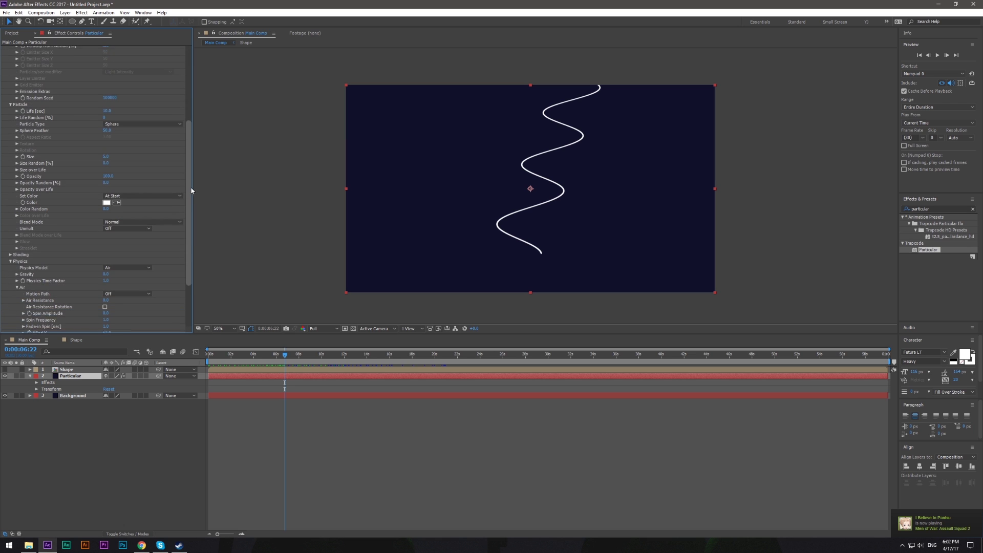
left_click(162, 118)
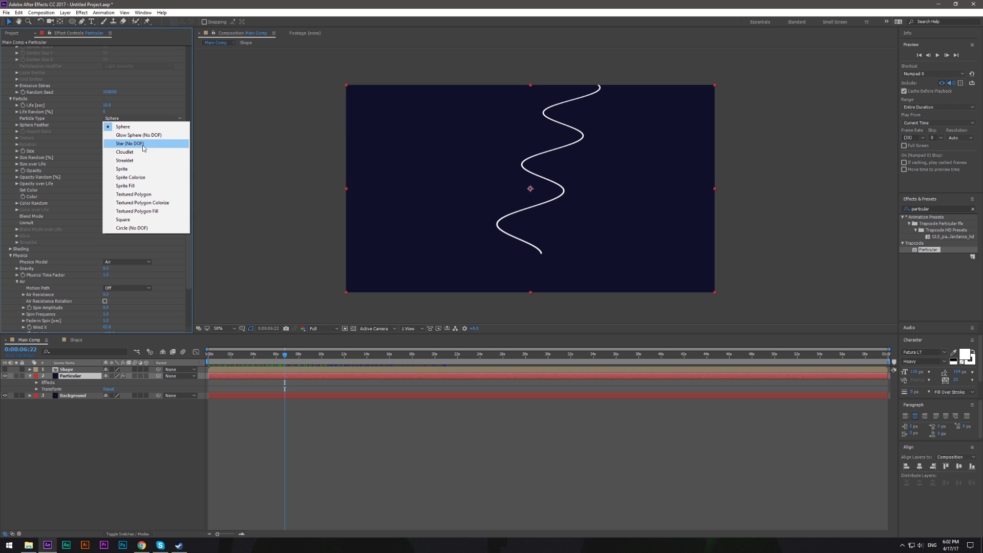
left_click(123, 169)
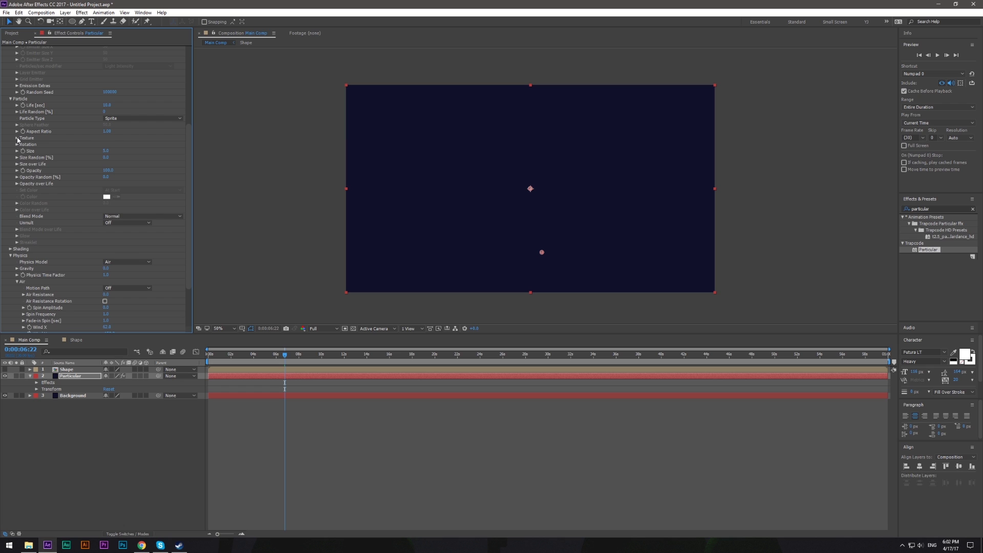
left_click(17, 138)
left_click(131, 144)
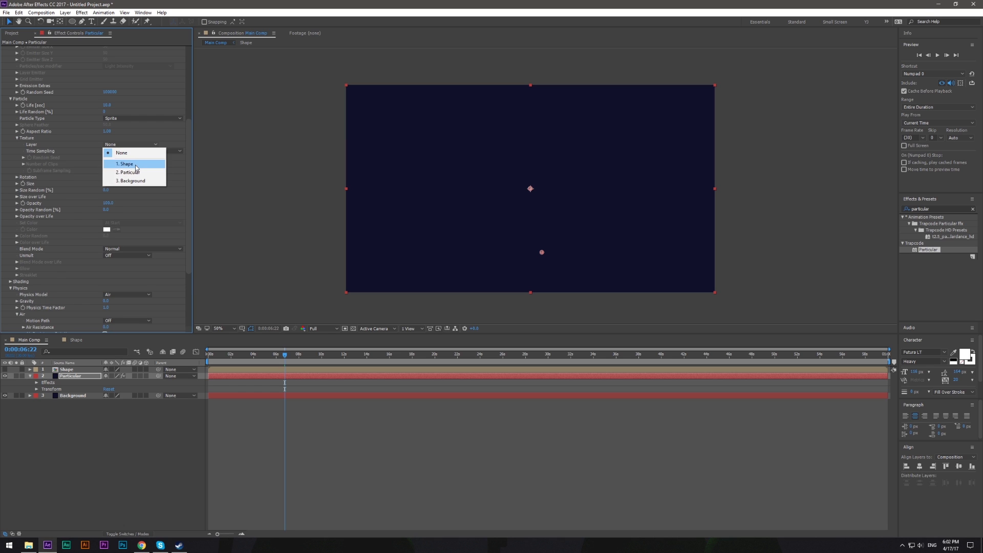
left_click(128, 164)
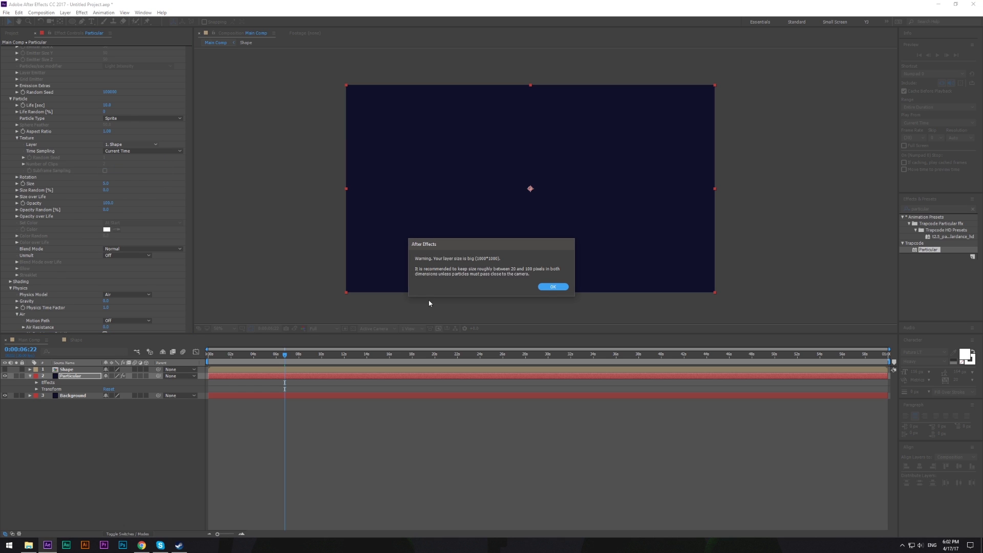
left_click(551, 288)
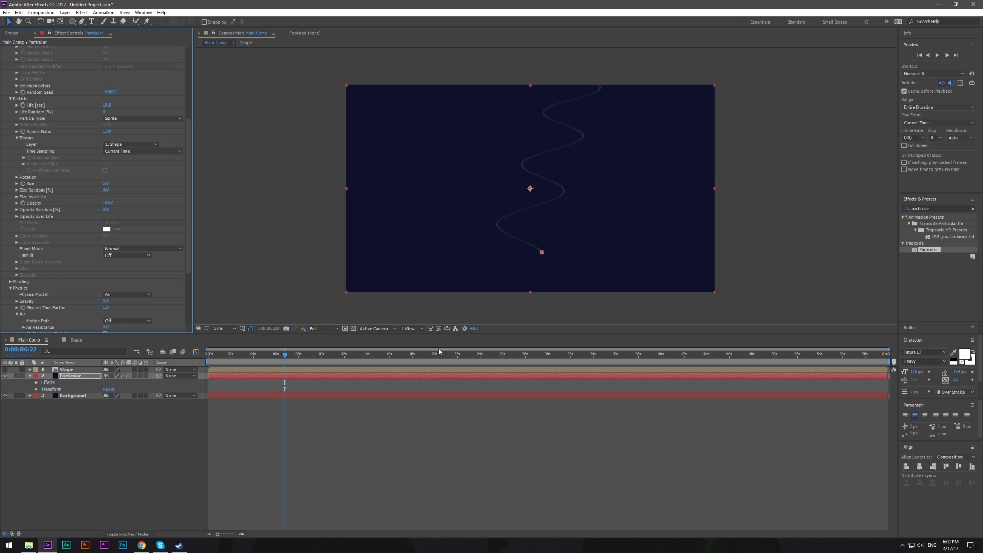
scroll(142, 221, "up", 5)
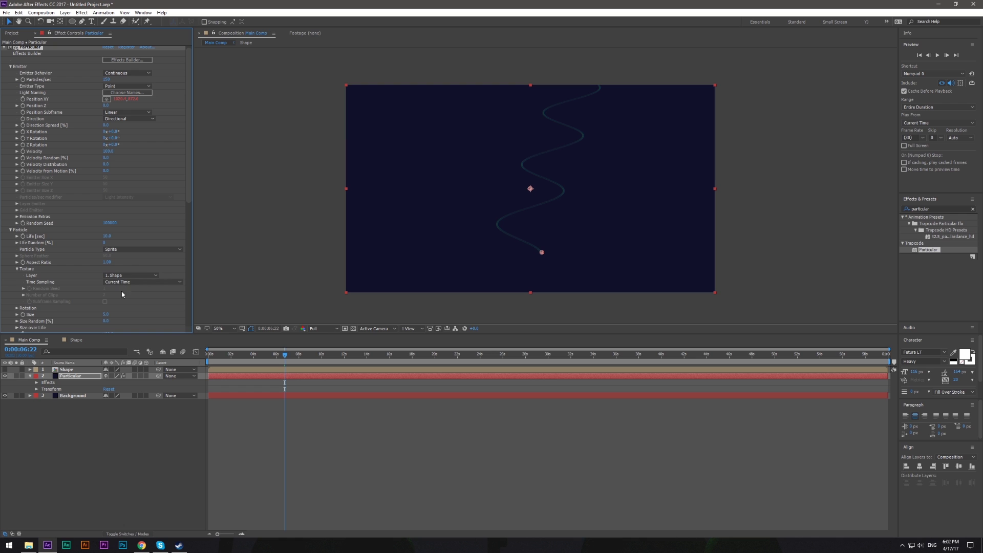
Raise particle size to 80 and bring Particles/sec down to 70.
left_click_drag(135, 313, 143, 319)
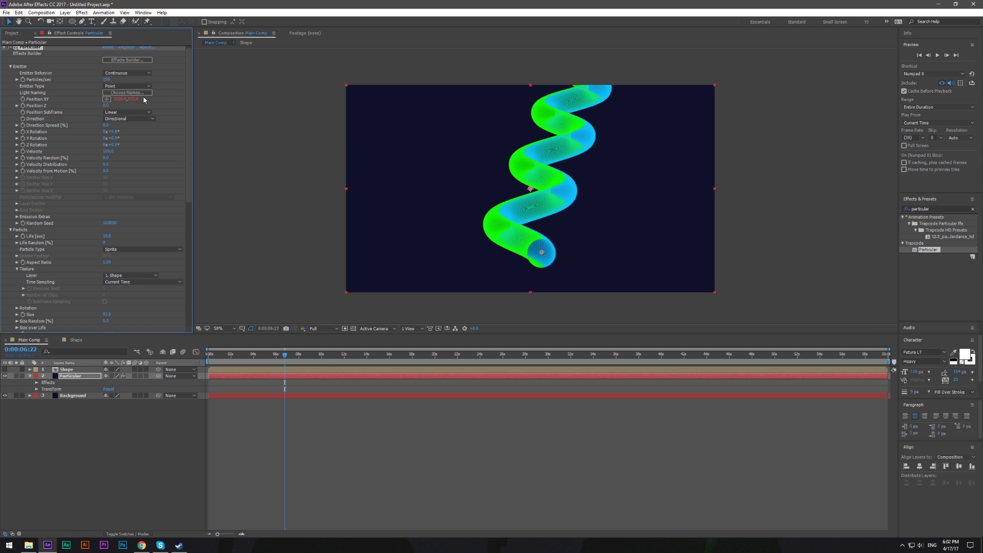
left_click(107, 80)
key("Return")
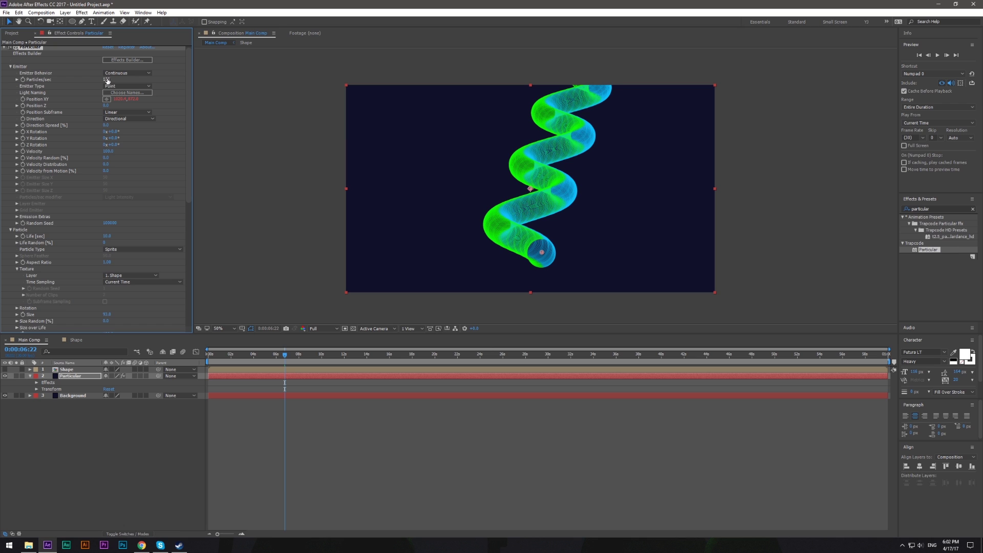
left_click(107, 79)
key("Return")
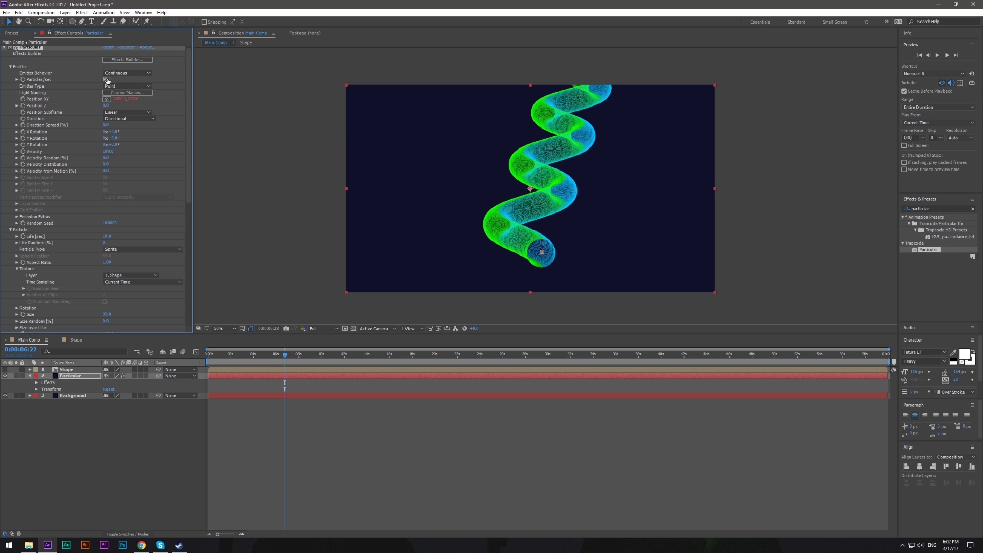
left_click(107, 79)
type("0")
key("Return")
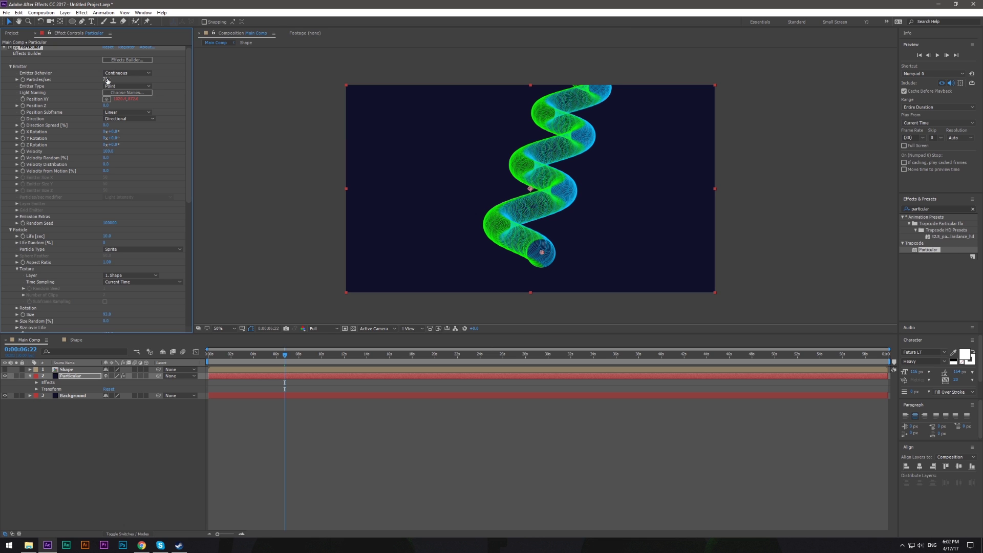
Enlarge Particular's particle Size to 175.
scroll(546, 238, "up", 2)
scroll(545, 238, "down", 2)
left_click_drag(527, 230, 535, 226)
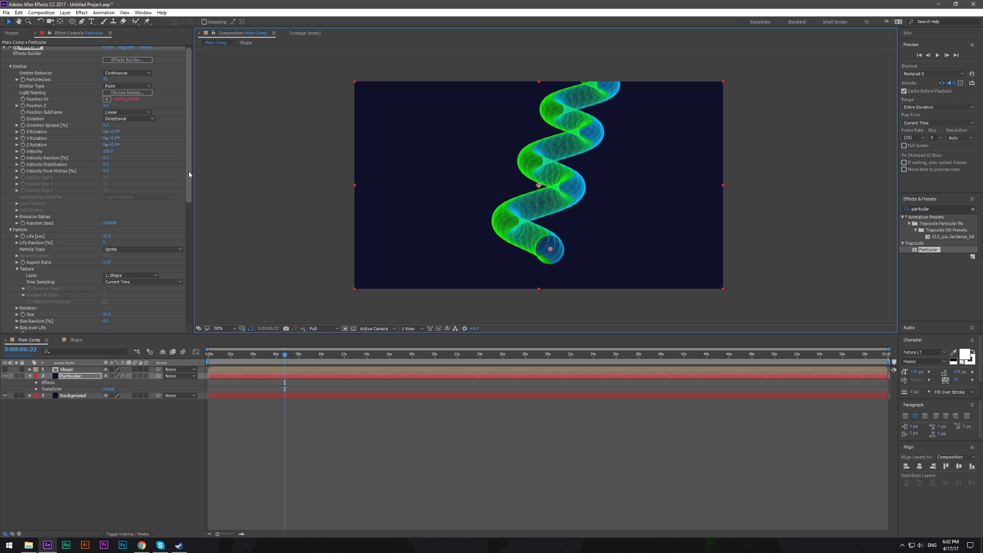
left_click_drag(188, 172, 185, 216)
scroll(170, 235, "down", 3)
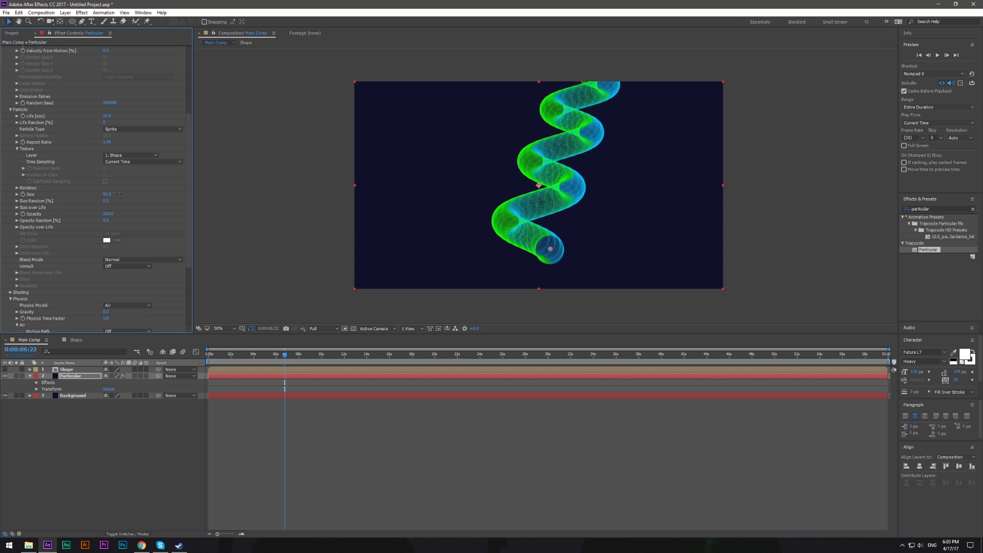
left_click_drag(119, 194, 140, 195)
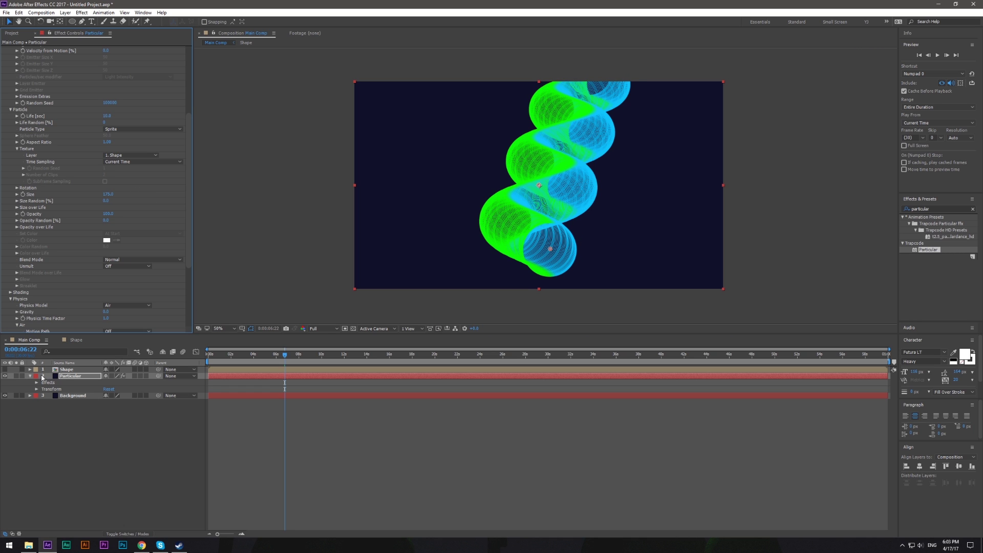
Edit Particular's Position XY sine expression to a slower time*2 wave.
key("ctrl+Left")
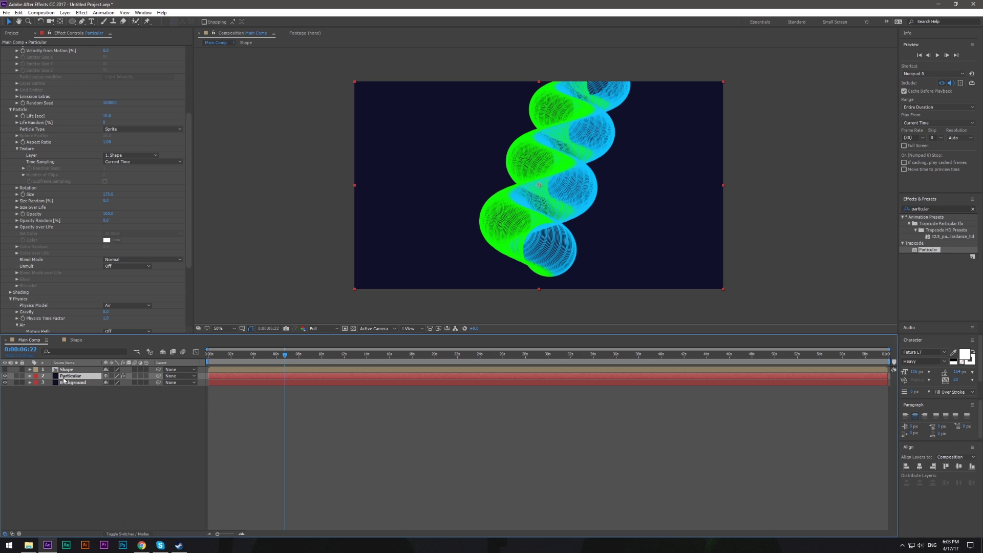
key("u")
key("u")
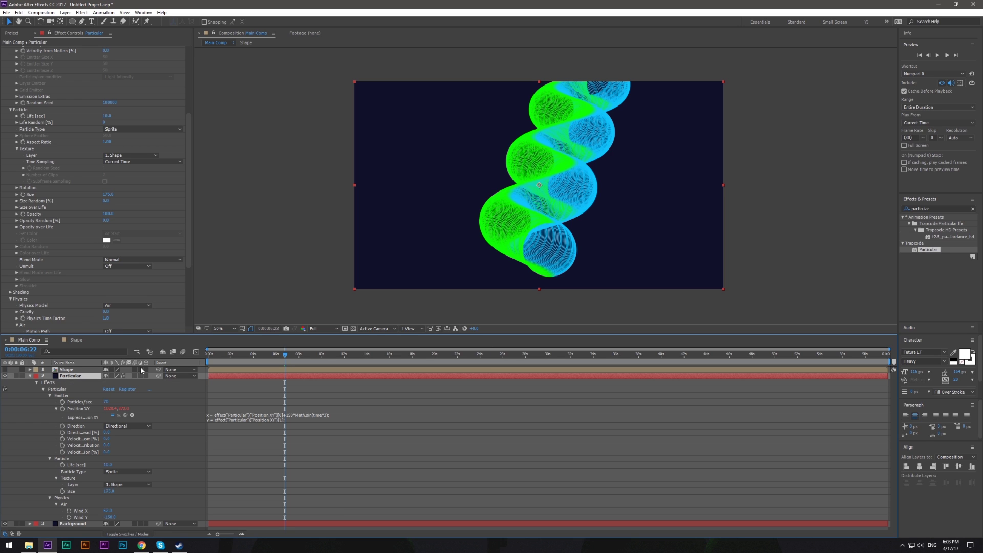
left_click(304, 419)
left_click(294, 417)
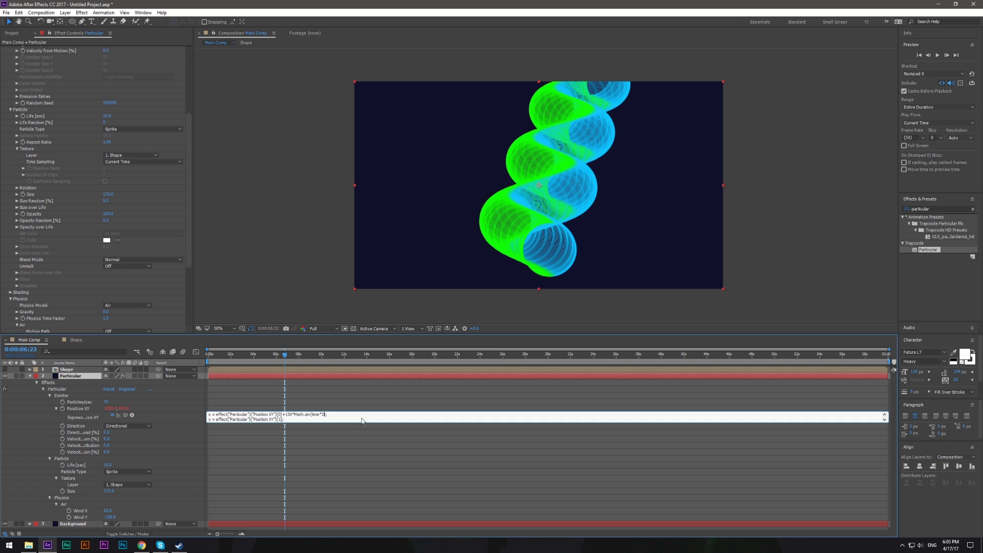
type("2")
key("KP_Enter")
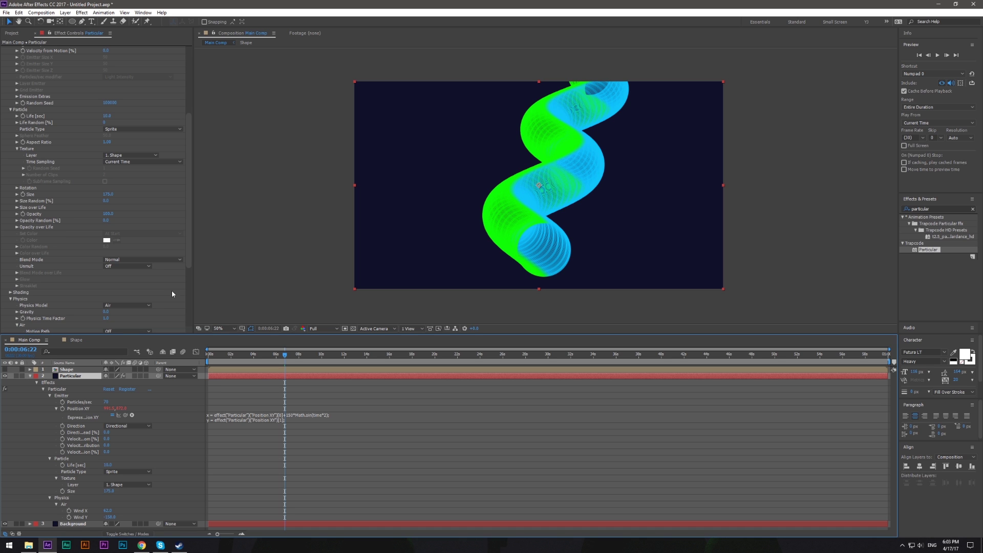
Raise Wind X to about 239 and shift the emitter's Position XY left.
left_click_drag(191, 226, 189, 290)
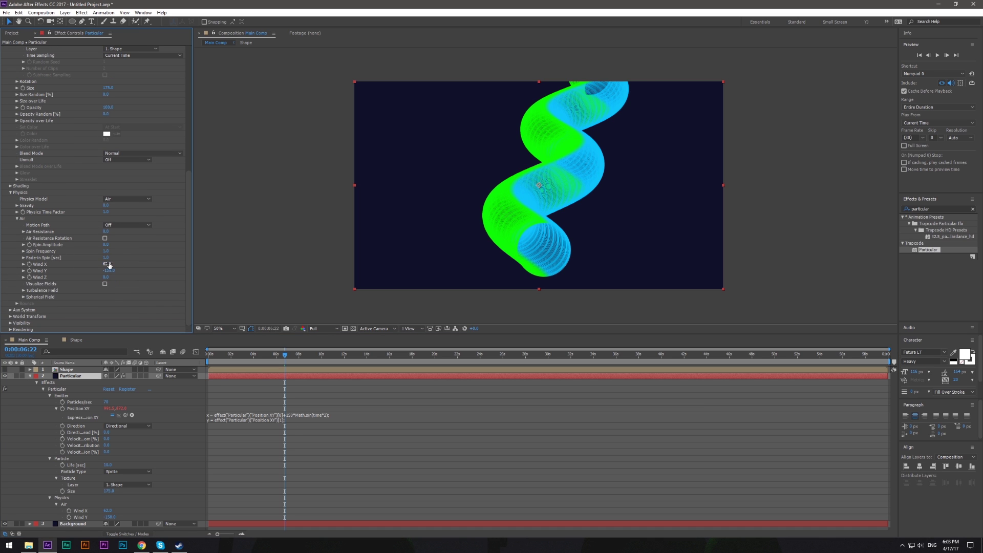
left_click_drag(109, 265, 162, 270)
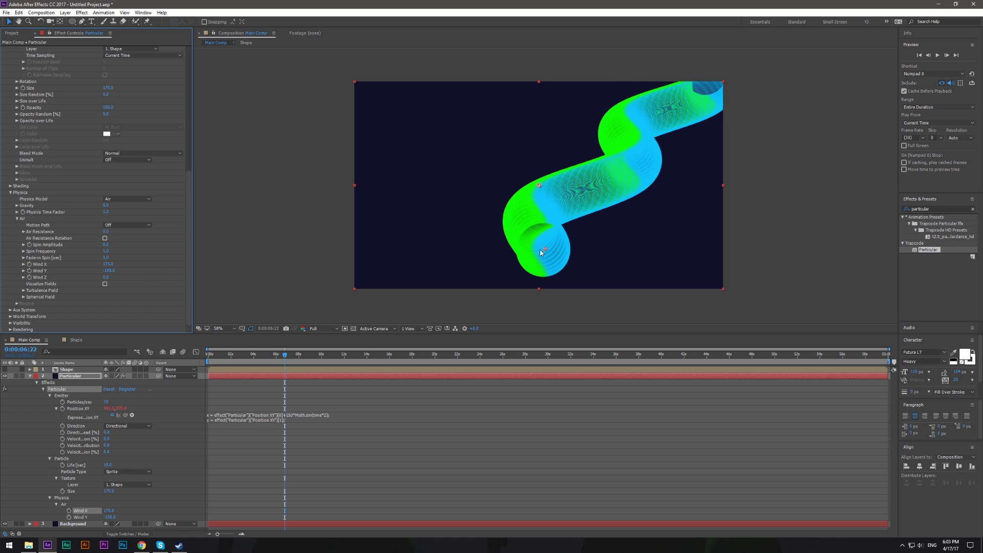
mouse_move(541, 252)
left_mouse_down()
mouse_move(444, 249)
mouse_move(450, 237)
left_mouse_up()
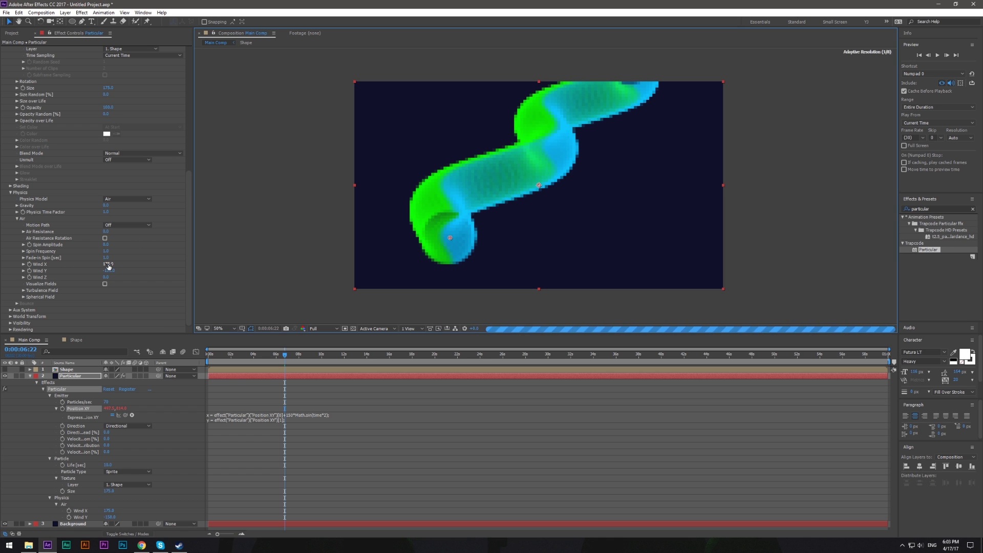
left_click_drag(108, 264, 142, 264)
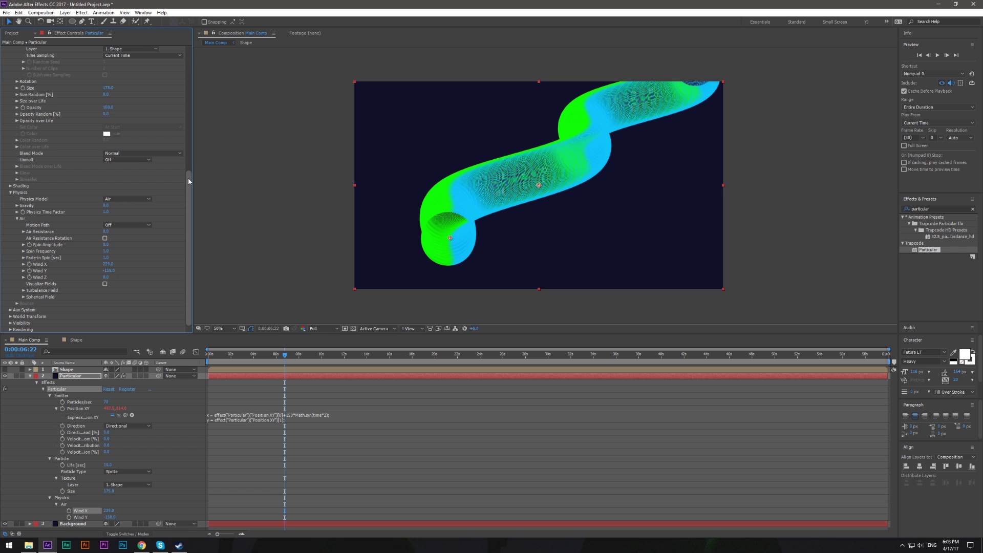
Lower Particles/sec to 50 and collapse the Physics settings.
scroll(153, 128, "up", 5)
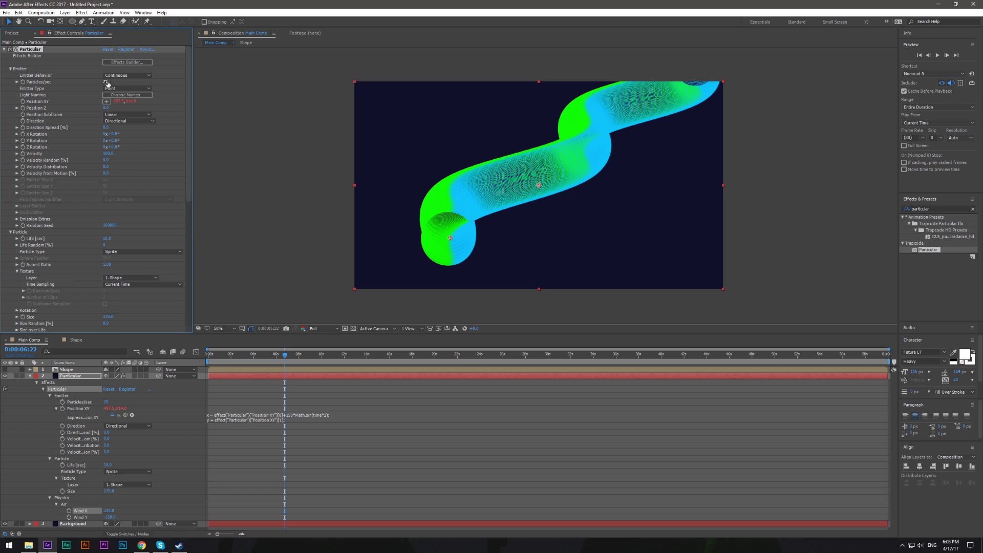
left_click(106, 83)
type("50")
key("Return")
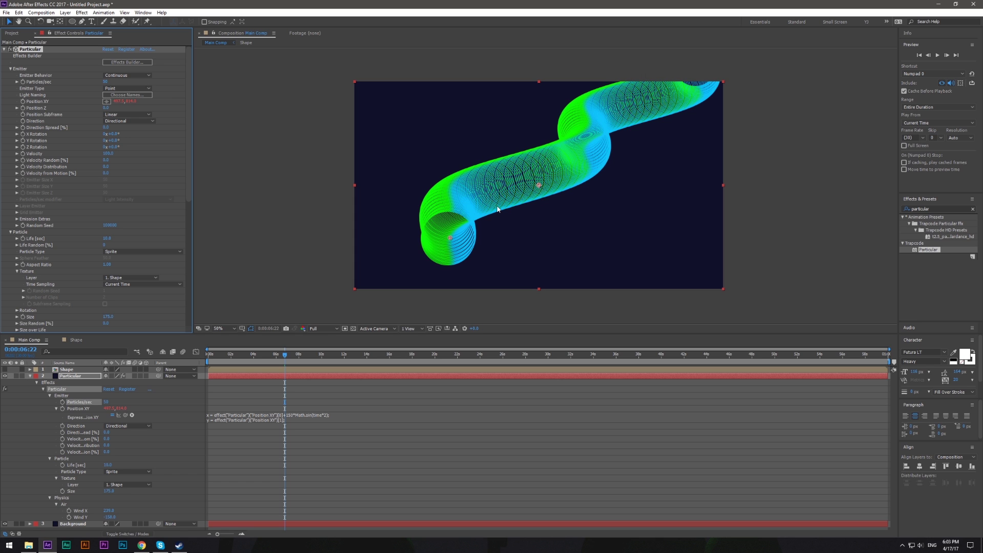
scroll(497, 209, "up", 2)
scroll(507, 195, "down", 4)
scroll(449, 219, "up", 2)
left_click_drag(451, 214, 453, 222)
left_click_drag(187, 131, 181, 216)
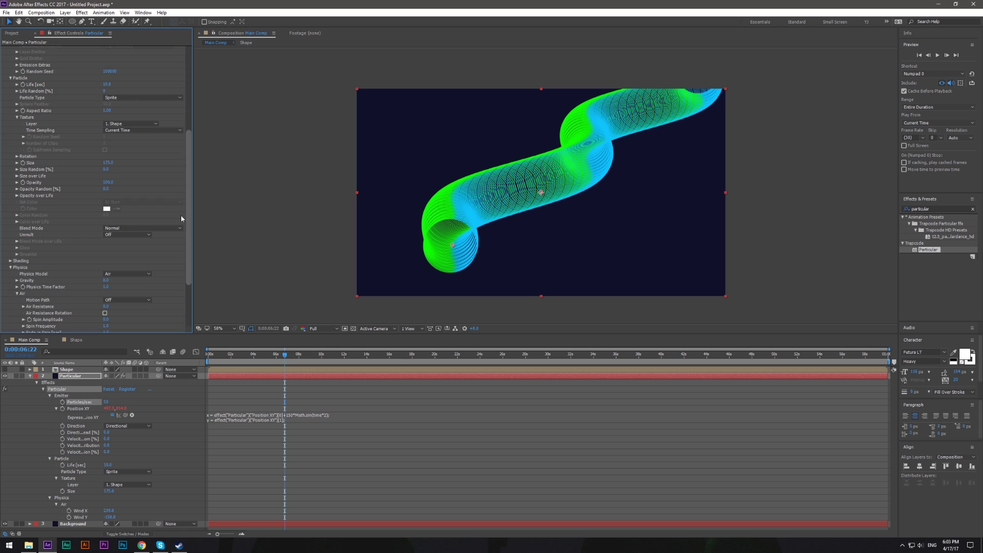
scroll(84, 207, "down", 1)
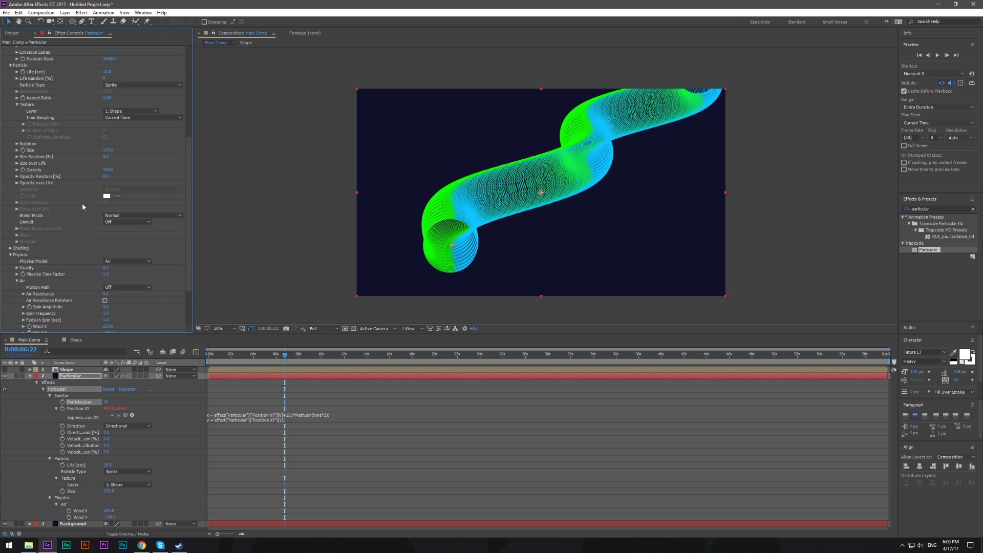
left_click(11, 254)
Turn Shadowlet for Main on in Particular's Shading settings.
left_click(11, 297)
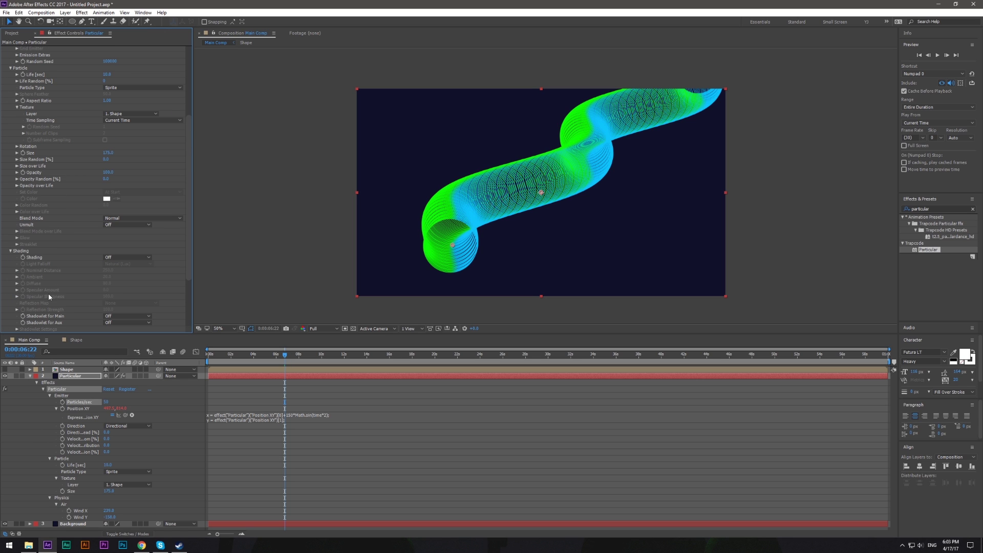
scroll(167, 259, "down", 2)
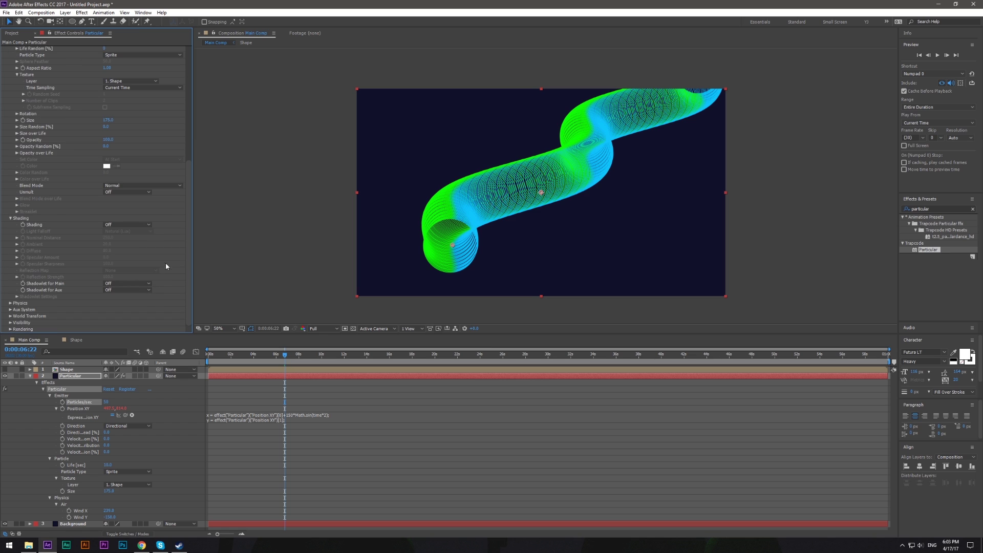
left_click(134, 290)
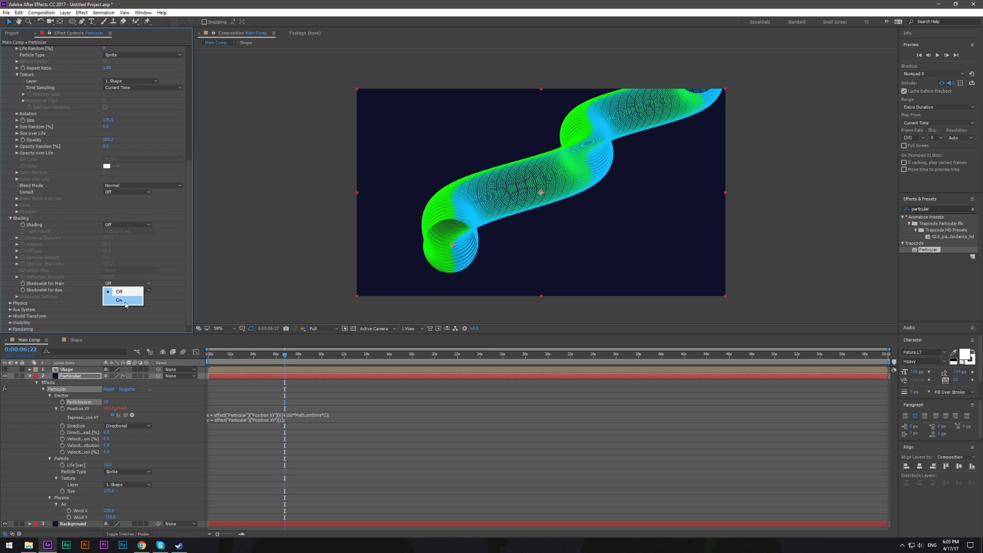
left_click(125, 304)
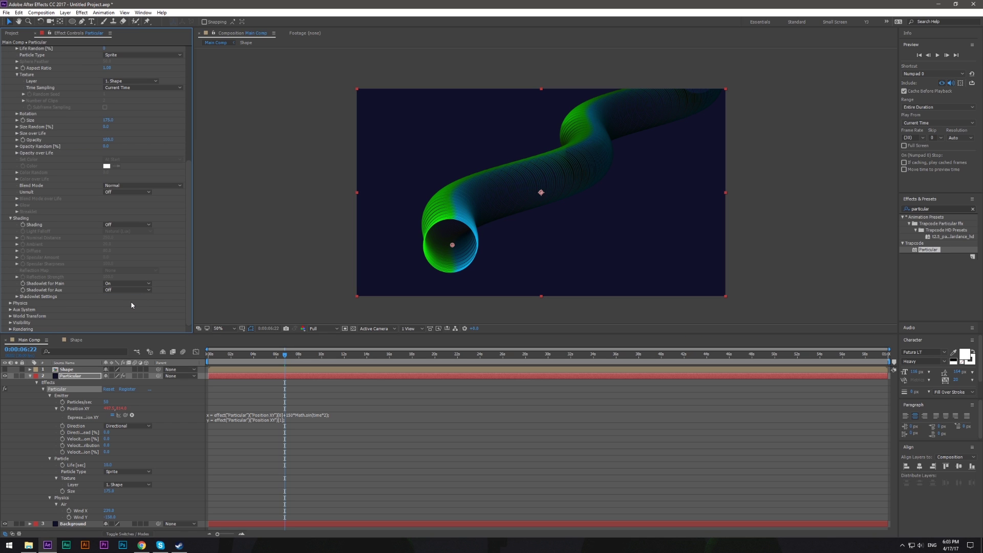
left_click(17, 296)
scroll(122, 291, "down", 2)
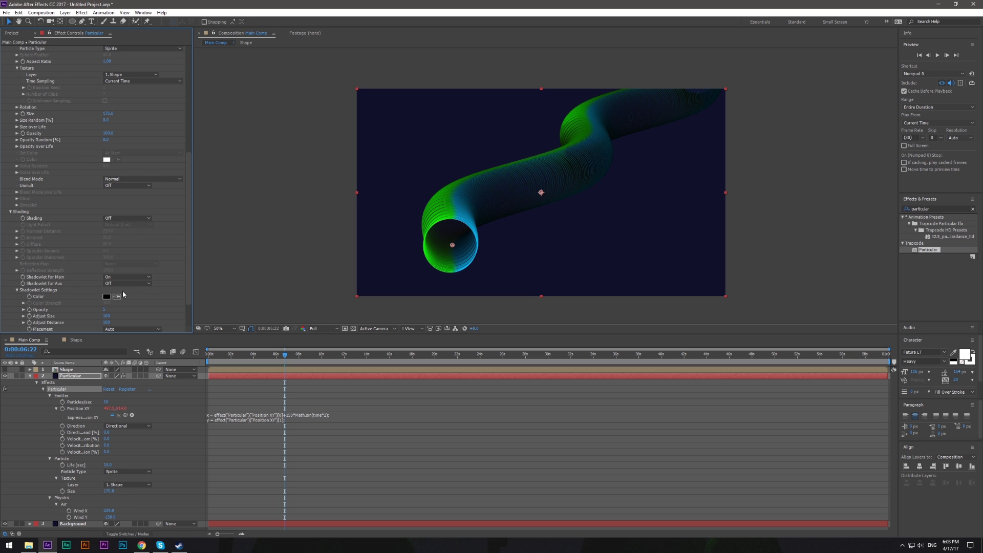
Give the shadowlets the sampled navy colour, Opacity 4 and Adjust Size 62.
left_click(582, 252)
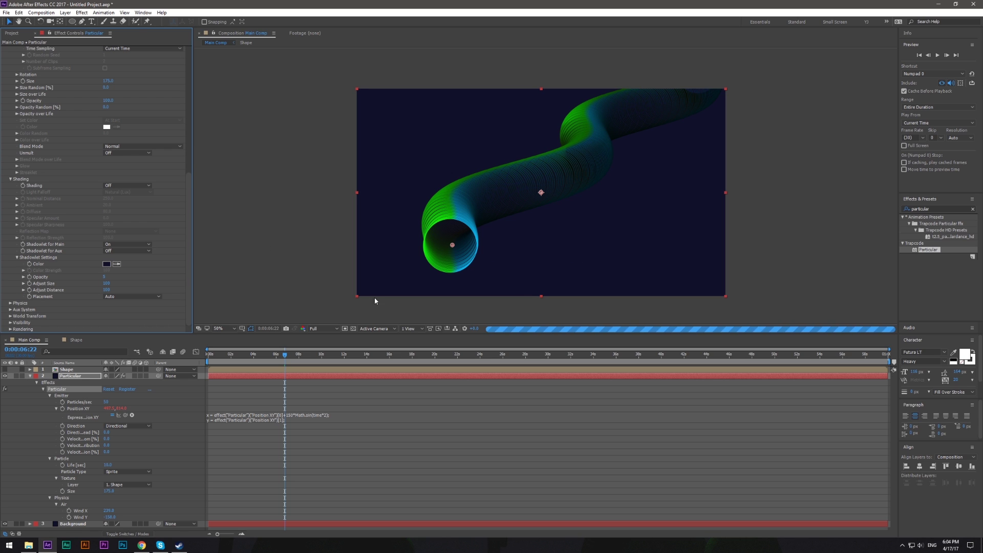
left_click(110, 266)
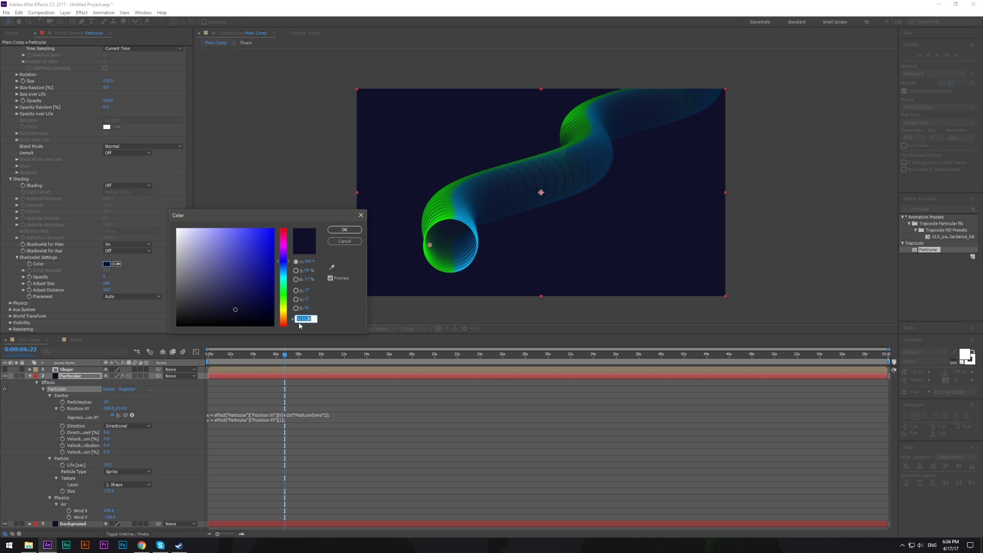
left_click_drag(312, 319, 304, 318)
left_click(344, 229)
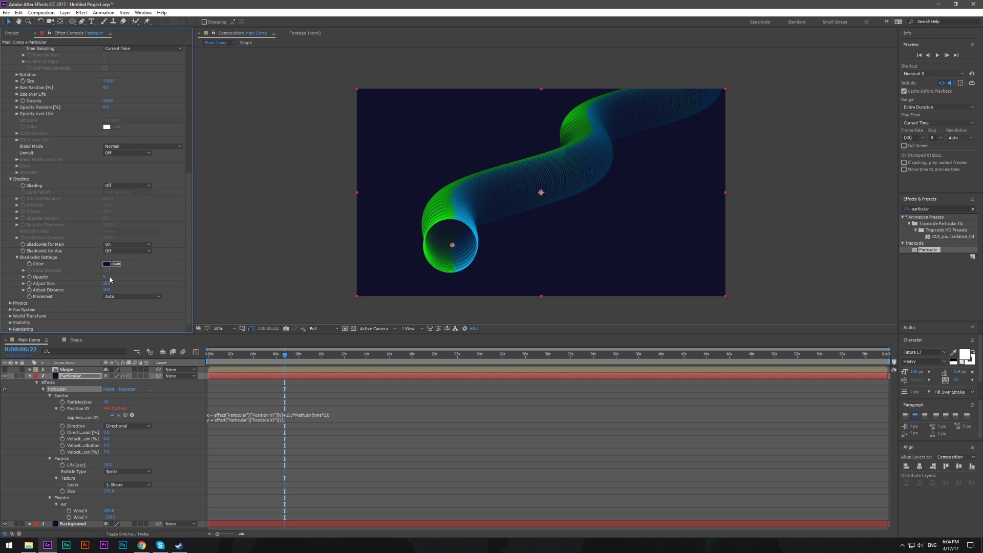
left_click_drag(105, 277, 105, 283)
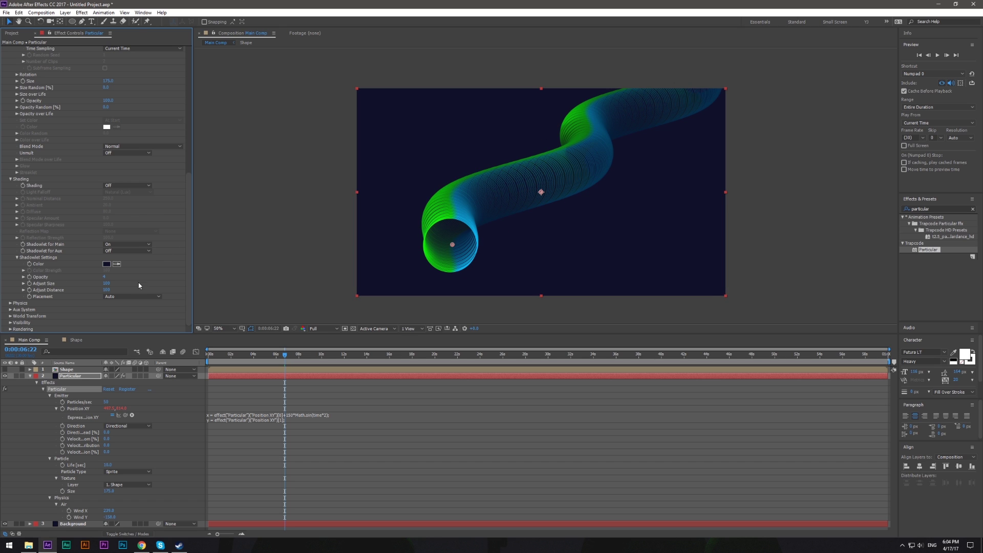
left_click_drag(106, 283, 95, 283)
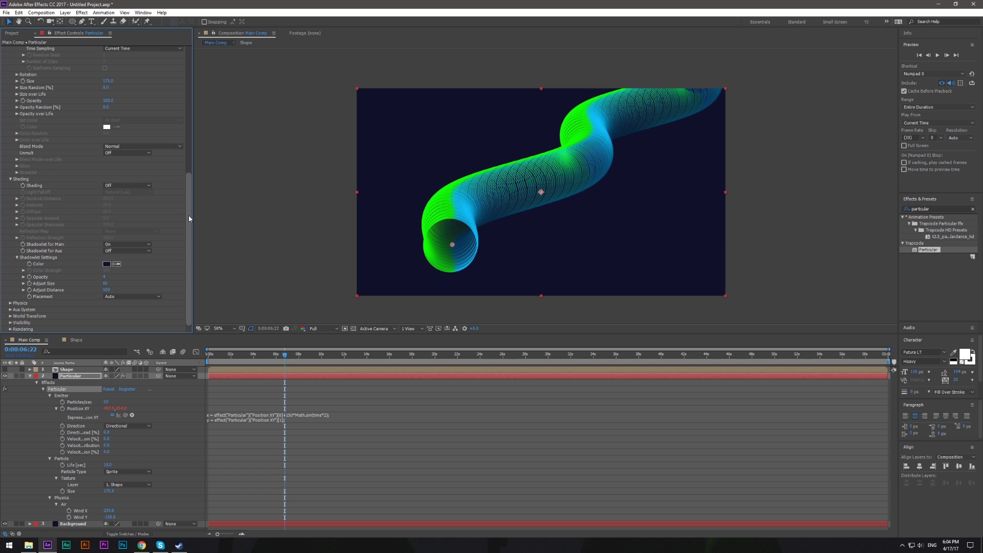
Angle the Shape circle's stroke gradient from lower left to upper right, then check Main Comp.
double_click(67, 369)
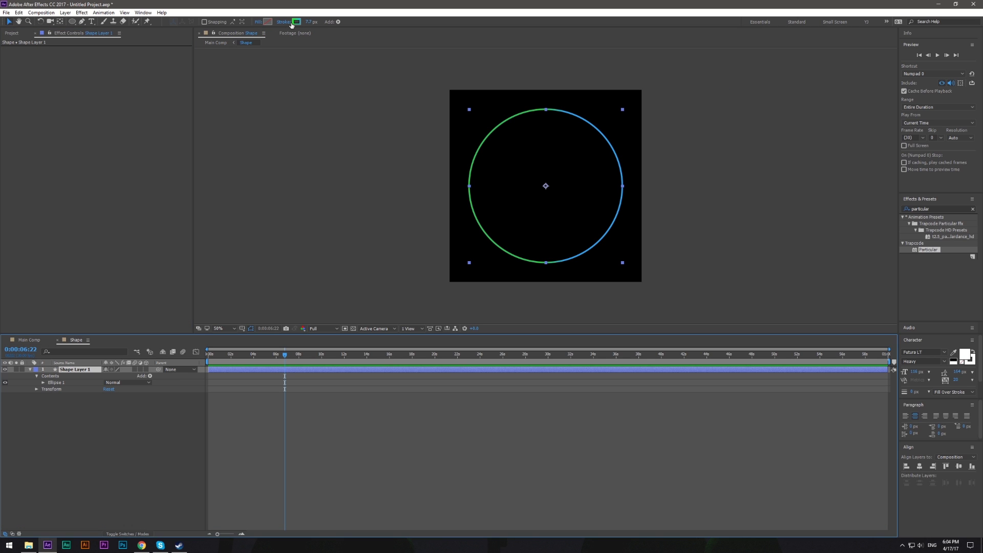
left_click(292, 23)
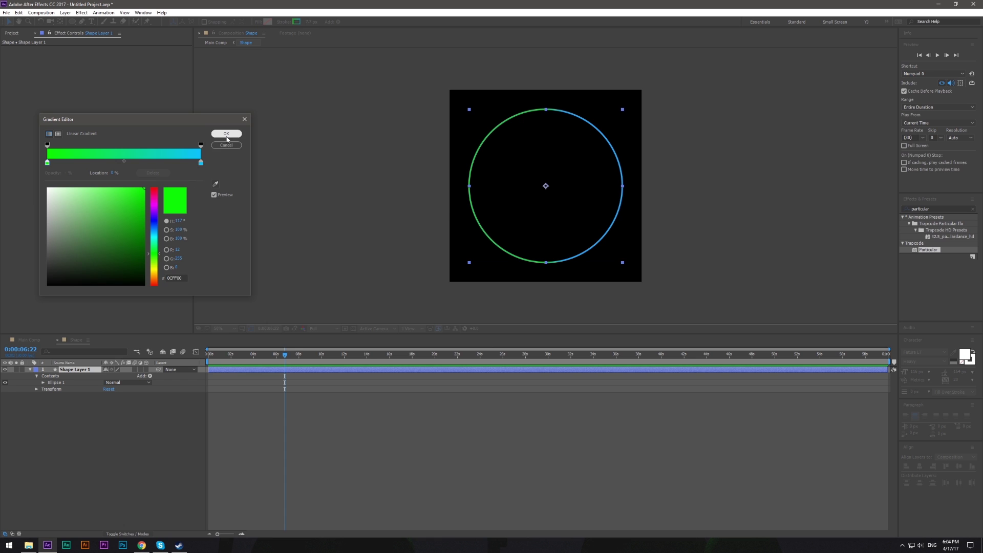
left_click(226, 134)
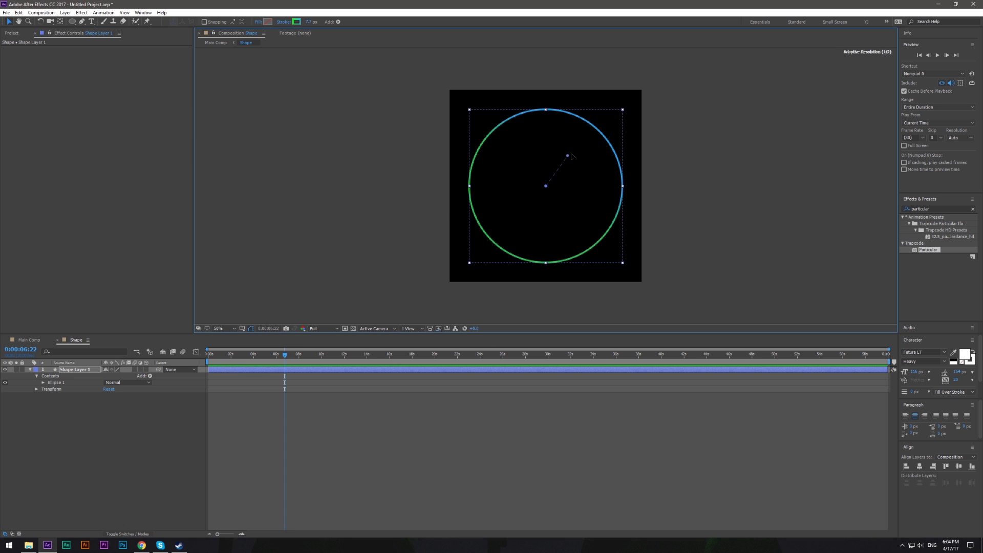
left_click_drag(565, 186, 592, 135)
left_click_drag(546, 186, 495, 237)
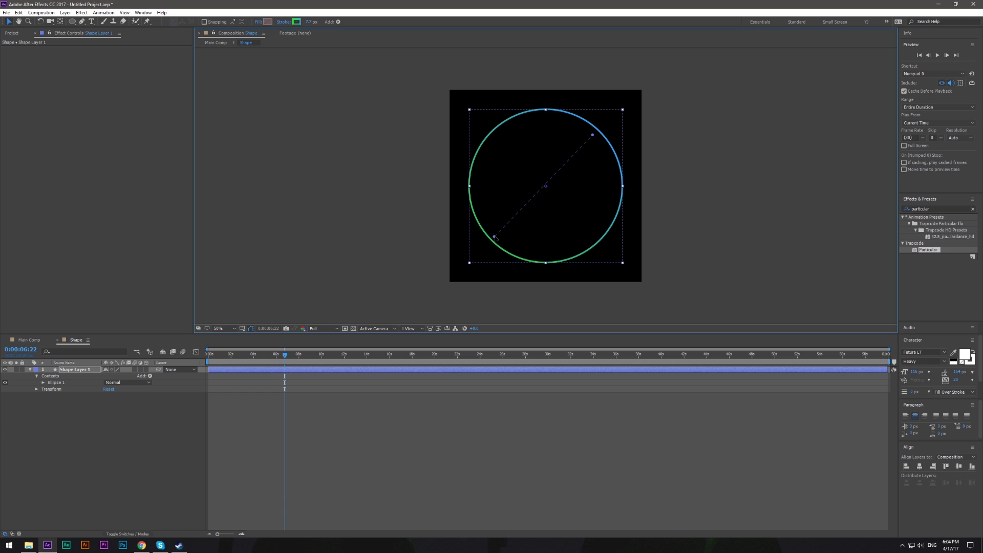
left_click(498, 466)
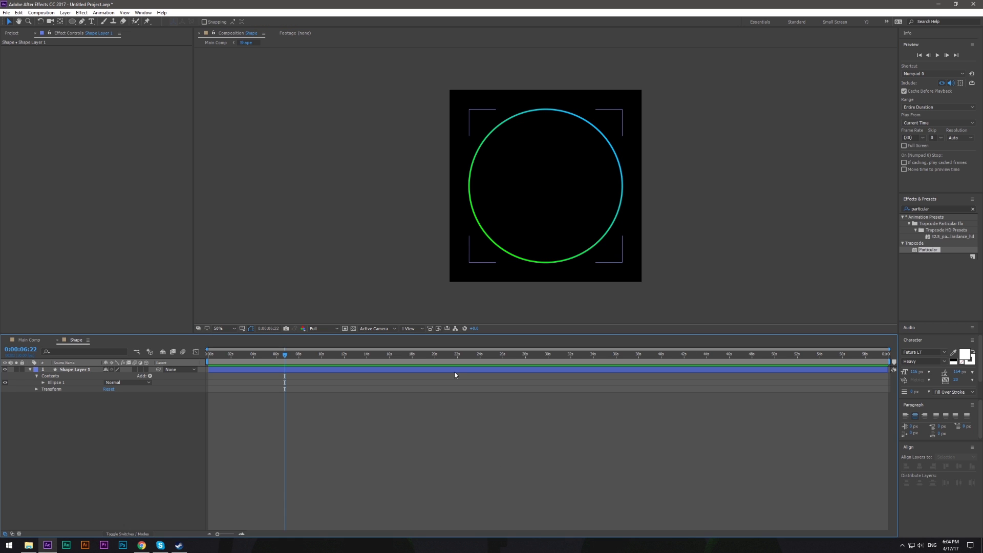
key("Tab")
left_click(420, 393)
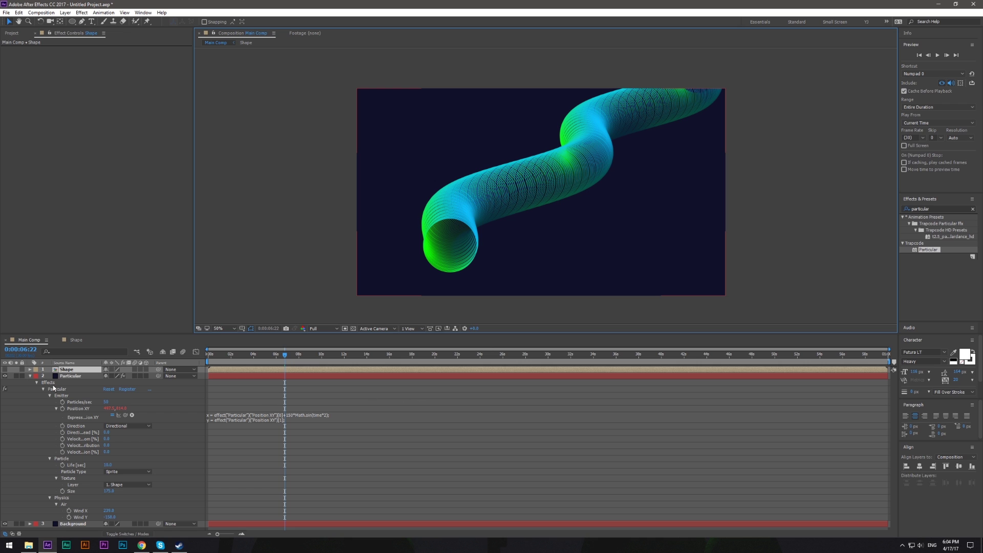
Flip the circle's stroke gradient so blue sits at the bottom and return to Main Comp.
double_click(93, 370)
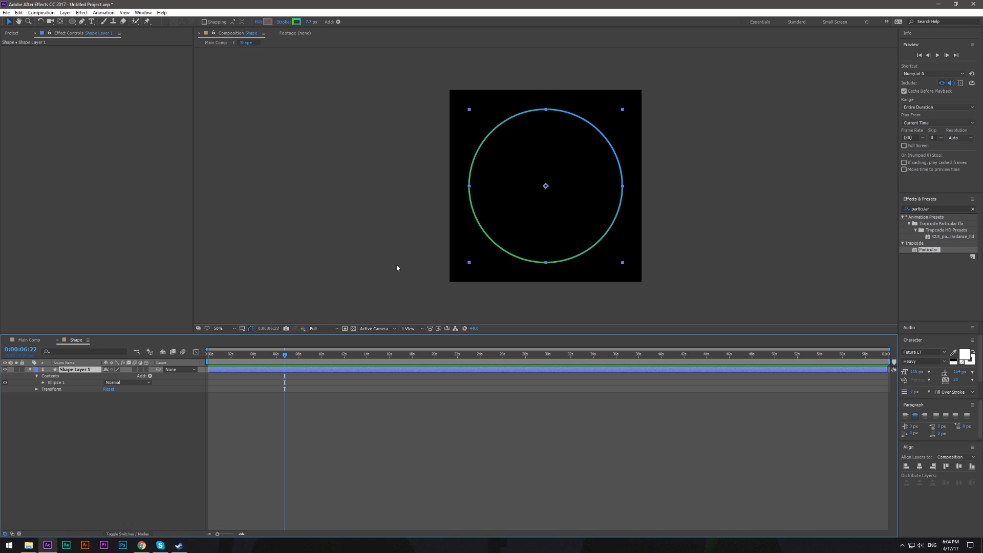
left_click(296, 21)
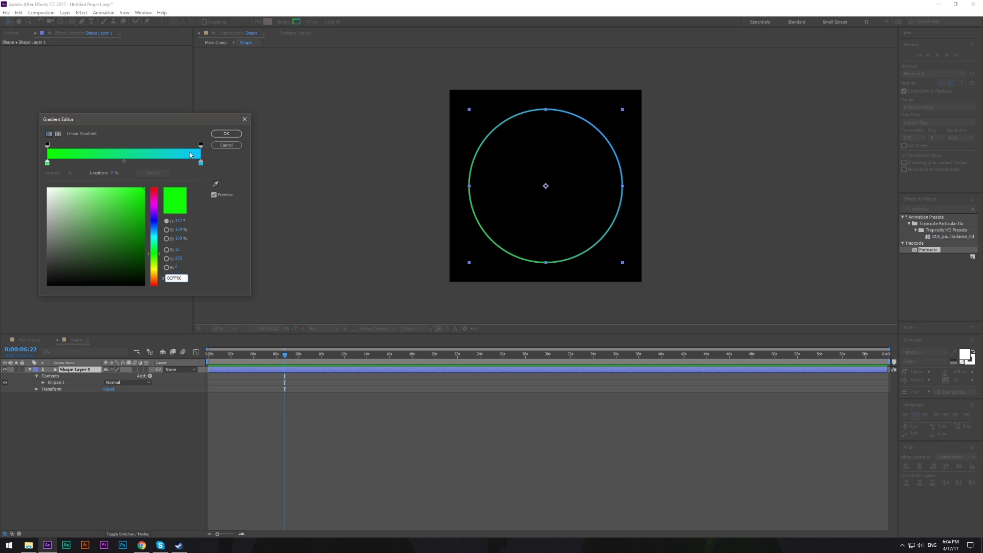
mouse_move(594, 136)
left_mouse_down()
mouse_move(550, 229)
mouse_move(507, 136)
left_mouse_up()
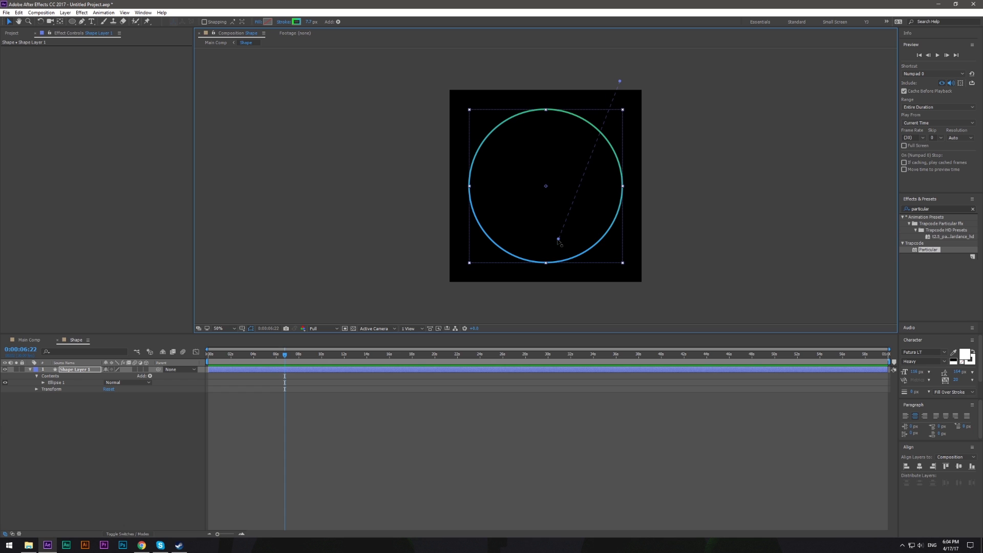
left_click(483, 421)
key("Tab")
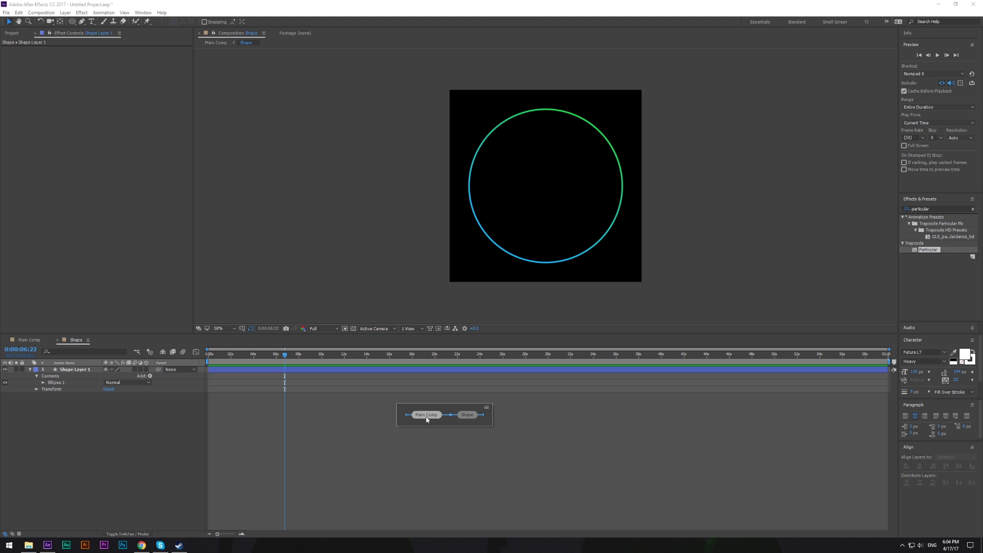
left_click(426, 416)
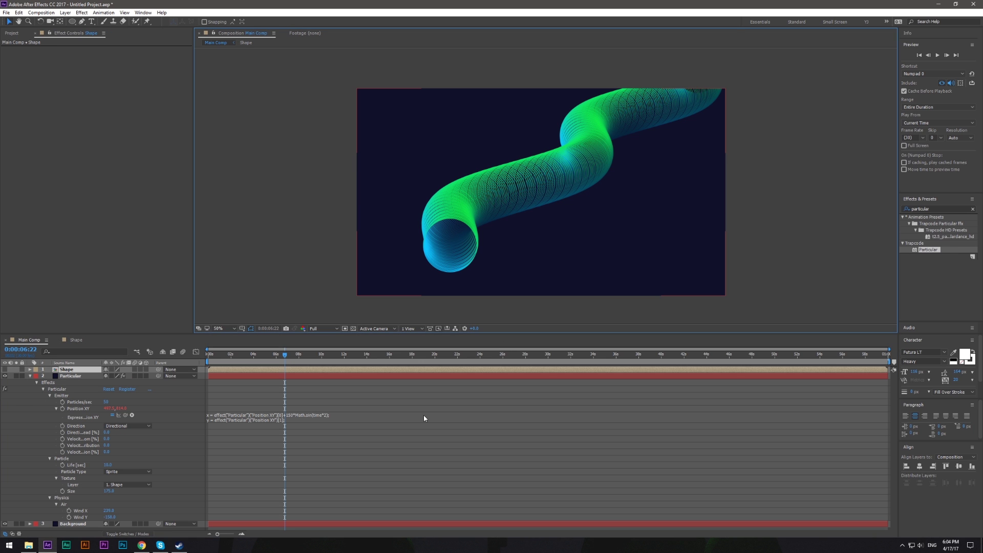
Glance at the Project panel and return to Particular's Effect Controls.
scroll(492, 244, "up", 1)
scroll(492, 245, "down", 1)
scroll(493, 245, "down", 1)
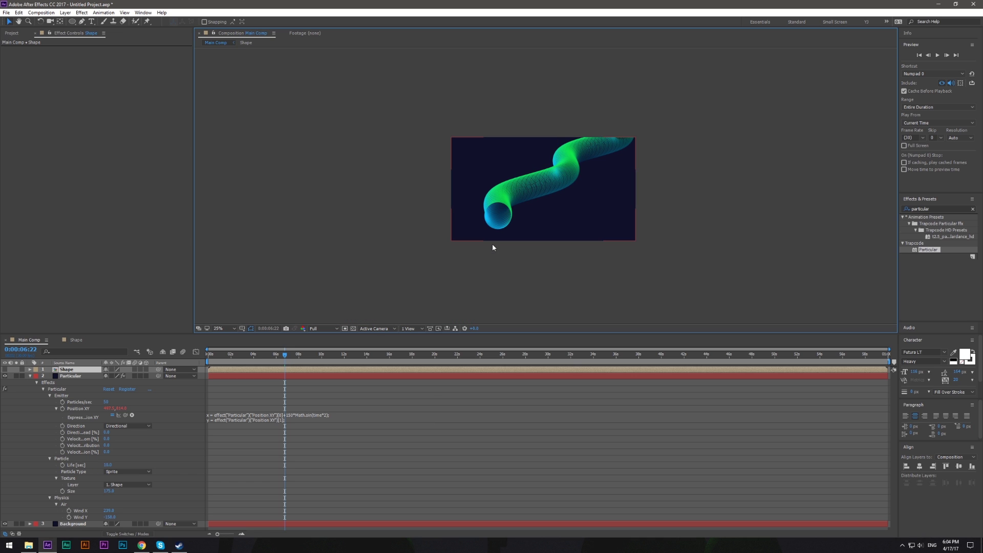
scroll(492, 244, "up", 1)
scroll(492, 244, "up", 1)
scroll(493, 245, "down", 1)
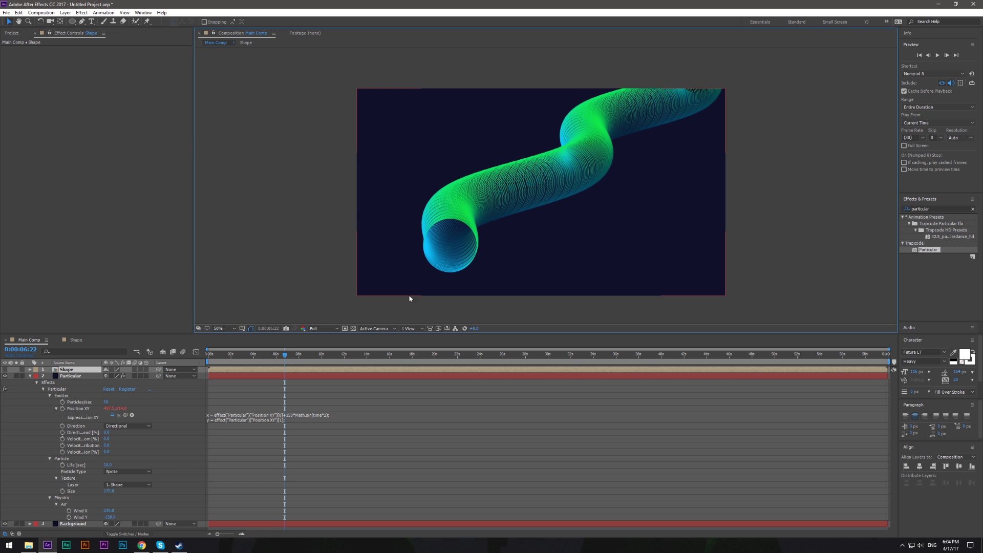
left_click(24, 33)
left_click(63, 33)
Apply a tapering Size over Life preset to Particular's particles.
left_click(66, 376)
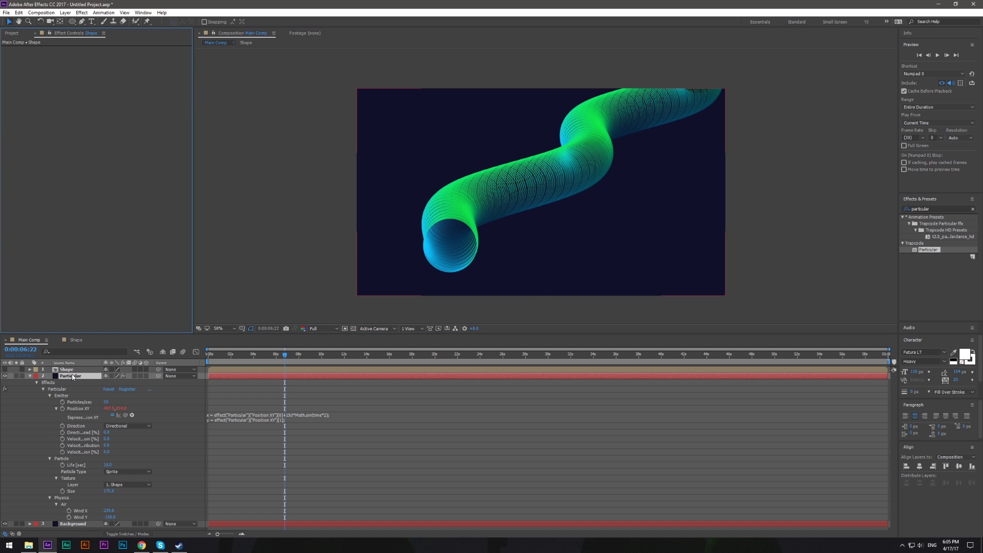
scroll(173, 229, "down", 5)
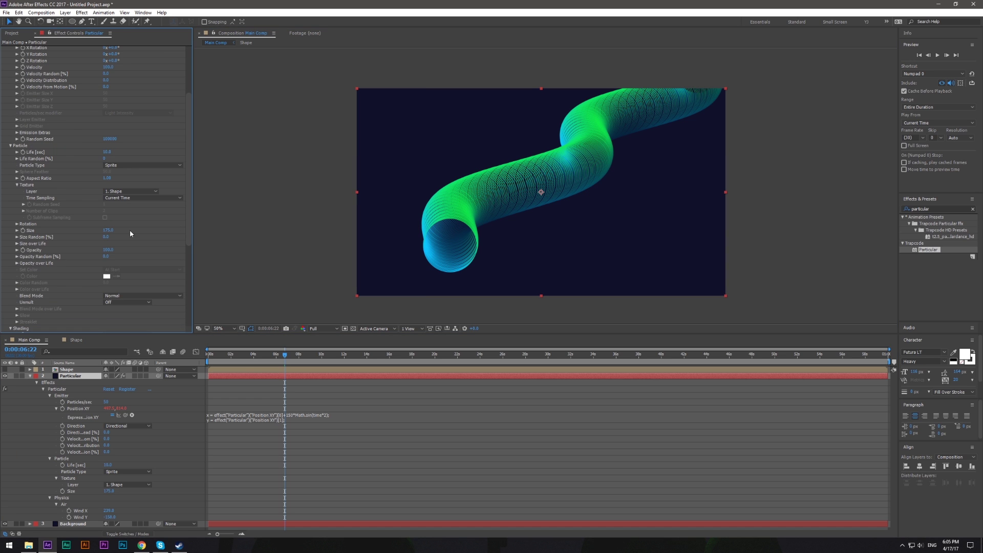
left_click(17, 244)
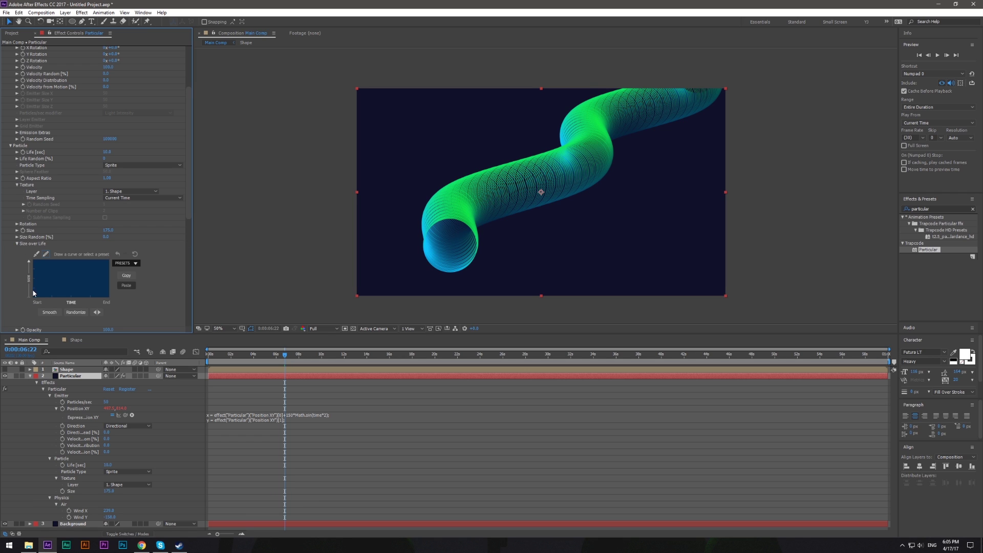
left_click(133, 263)
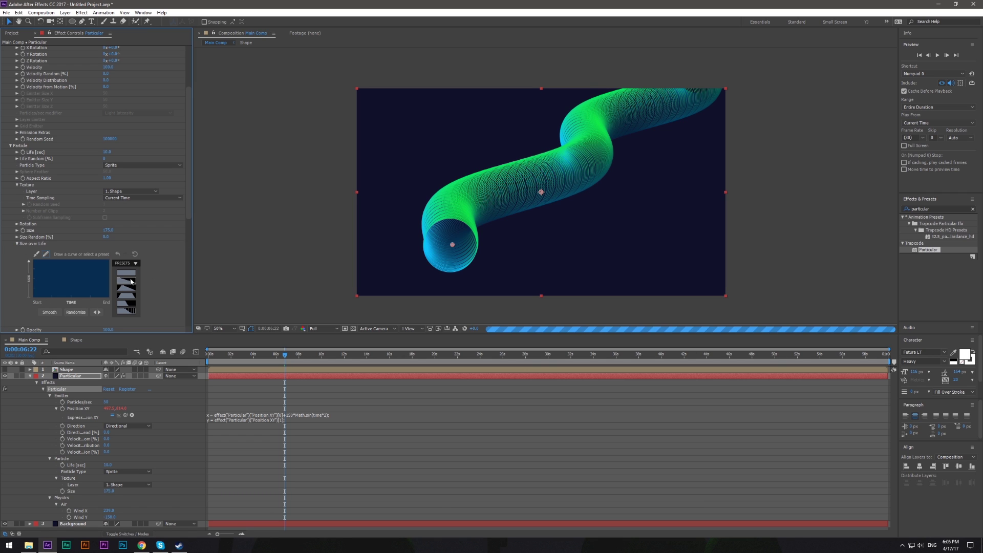
left_click(127, 288)
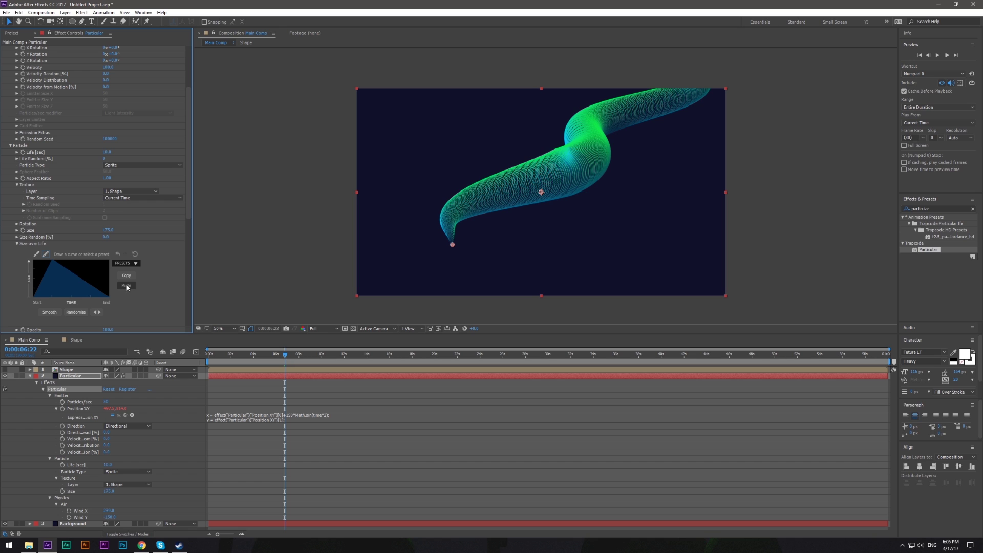
Redraw and smooth the size curve into a rounded hump and raise Size to 295.
mouse_move(35, 300)
left_mouse_down()
mouse_move(52, 280)
mouse_move(110, 299)
mouse_move(40, 285)
left_mouse_up()
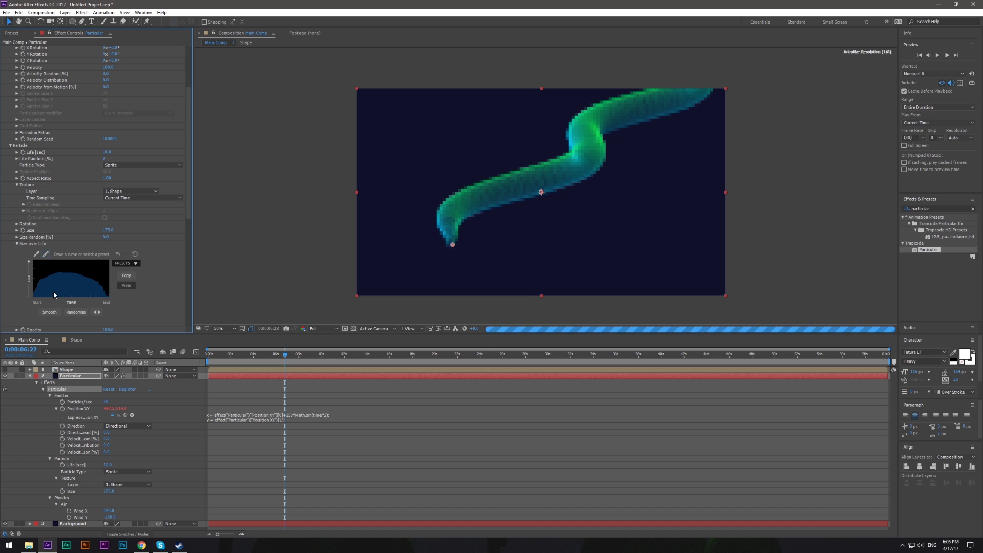
left_click(52, 312)
left_click(49, 313)
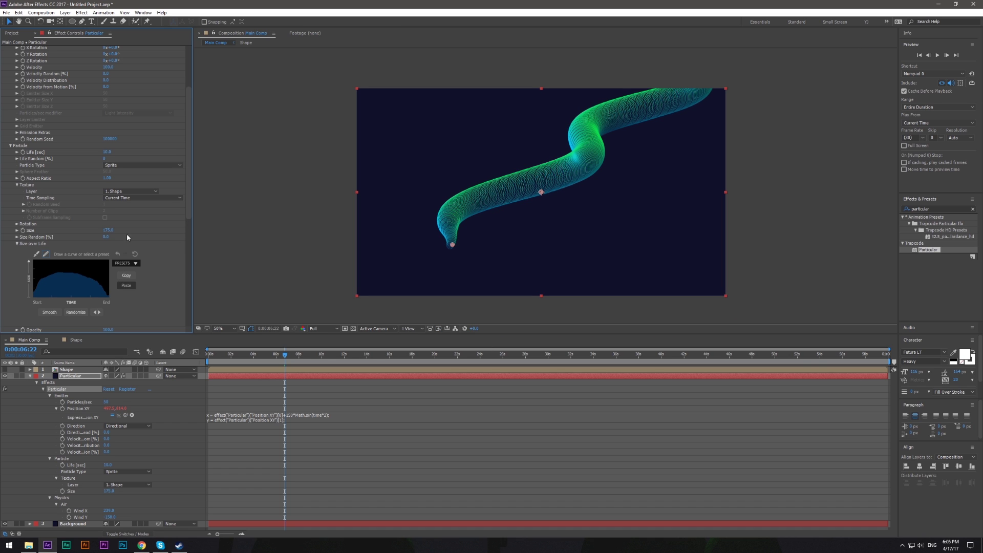
left_click_drag(108, 229, 155, 231)
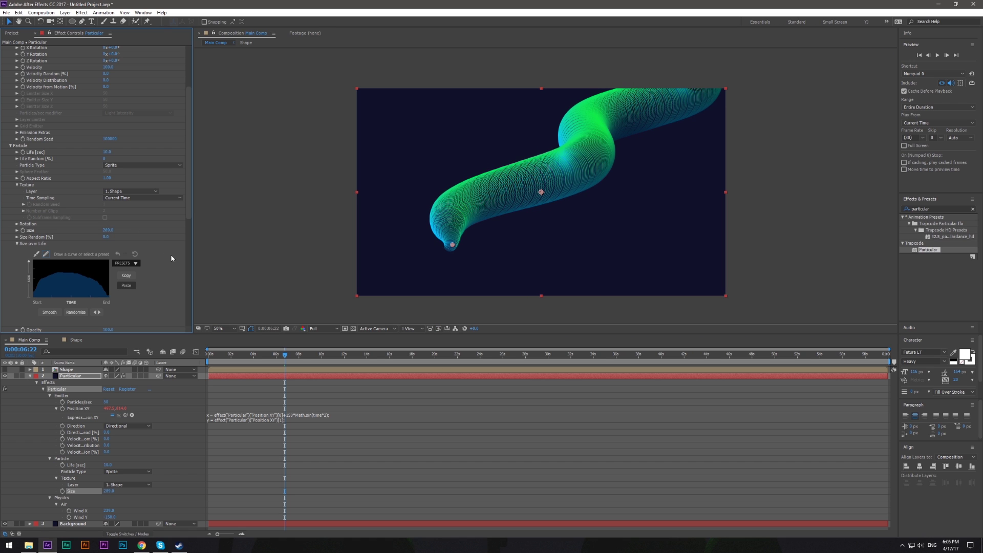
double_click(85, 372)
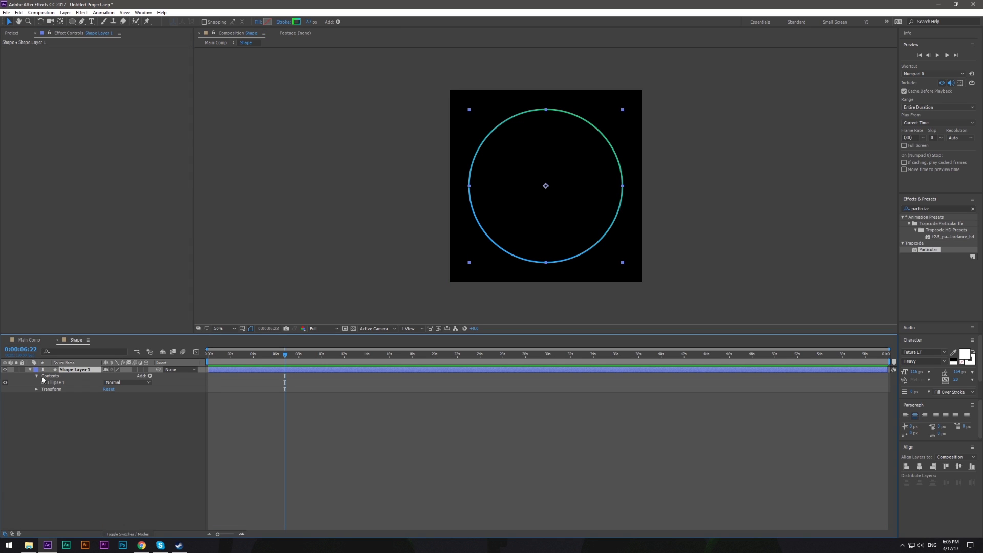
Add Pucker & Bloat at Amount 56 to the Shape circle, making a four-petal X.
left_click(150, 377)
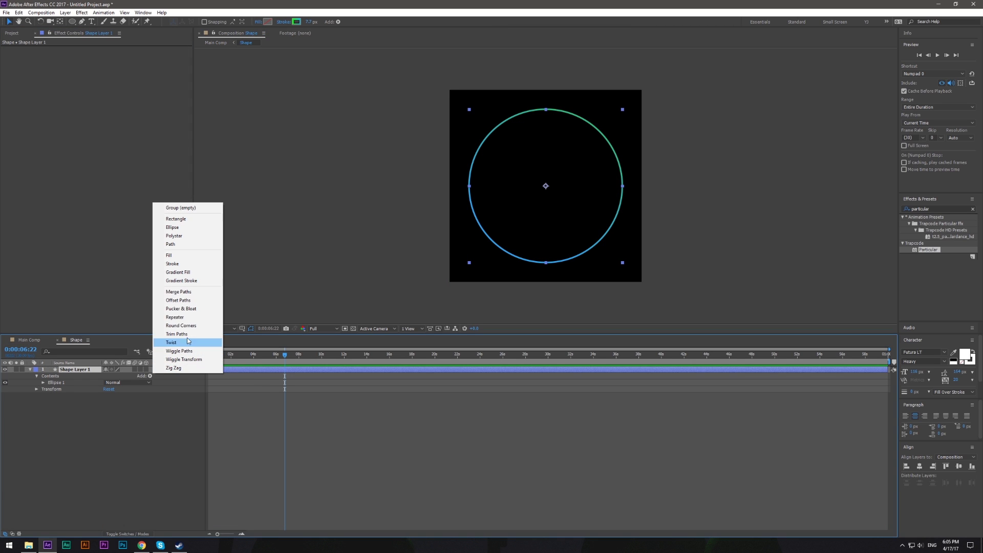
left_click(182, 310)
left_click(43, 389)
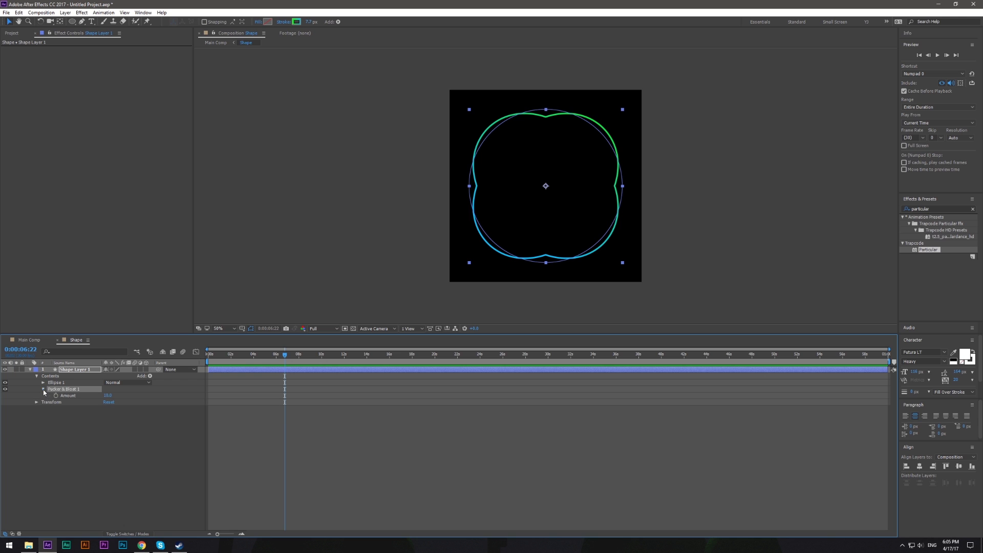
left_click(85, 422)
left_click_drag(108, 398, 134, 401)
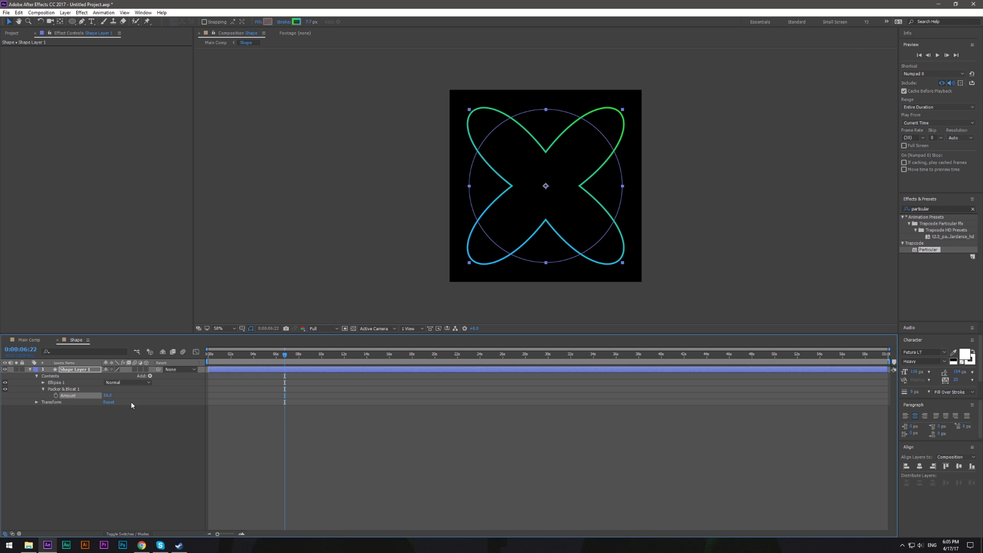
left_click(125, 461)
key("Tab")
left_click(135, 416)
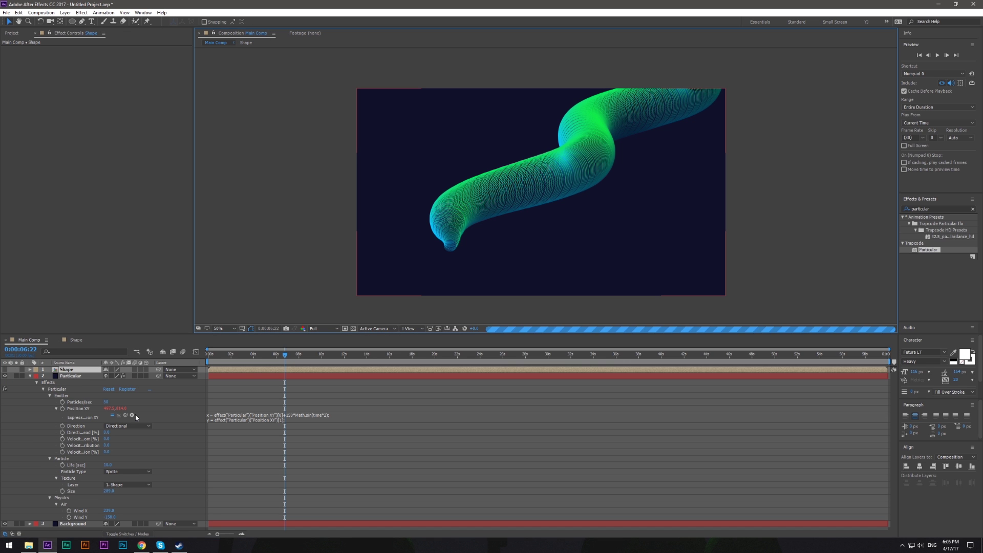
Inspect the ribbon at 100% zoom, then view the whole frame again.
key("period")
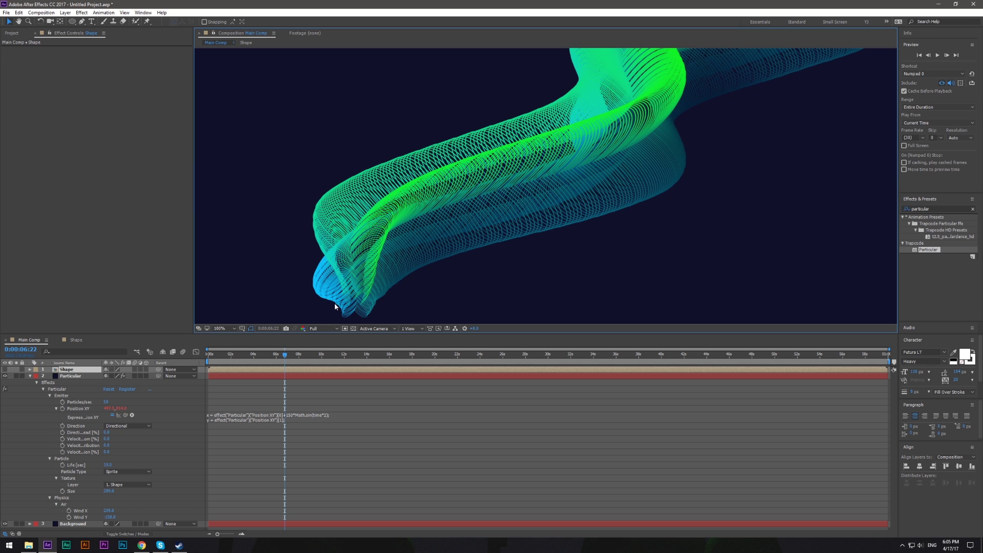
scroll(335, 306, "up", 2)
scroll(318, 173, "up", 1)
scroll(456, 224, "up", 1)
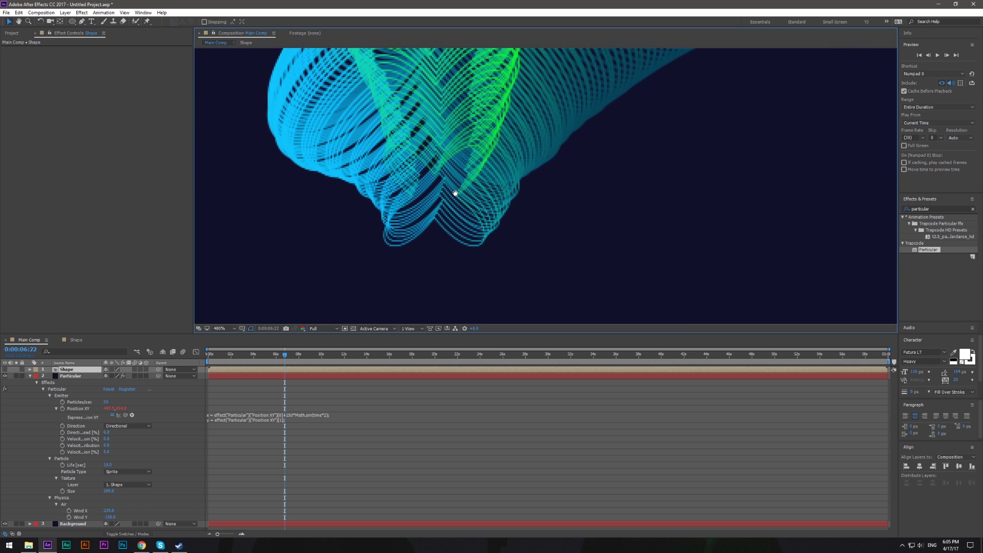
left_click_drag(456, 193, 461, 189)
scroll(513, 194, "down", 3)
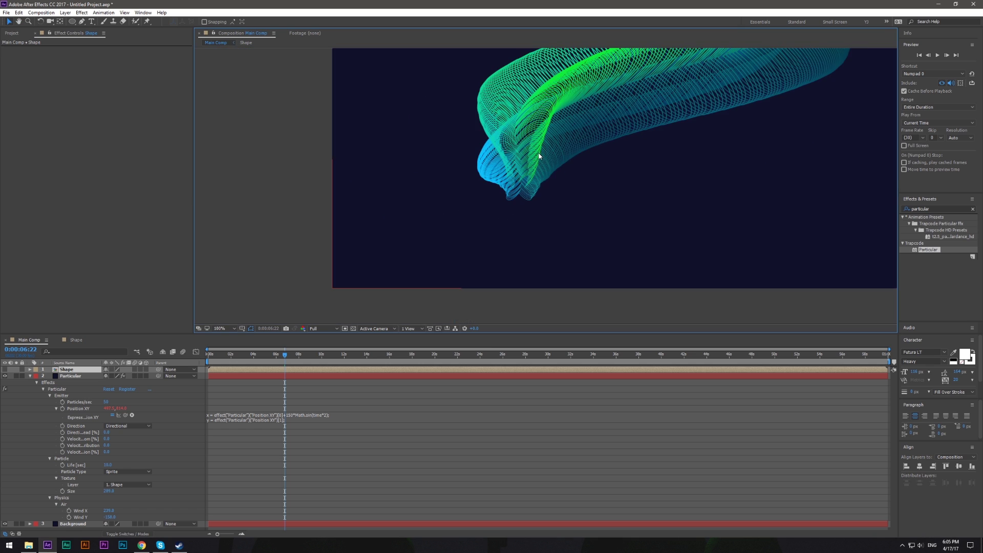
scroll(536, 159, "down", 3)
left_click_drag(606, 125, 511, 202)
Increase the Shape comp's Pucker & Bloat Amount to 218 for a sharp star.
double_click(78, 370)
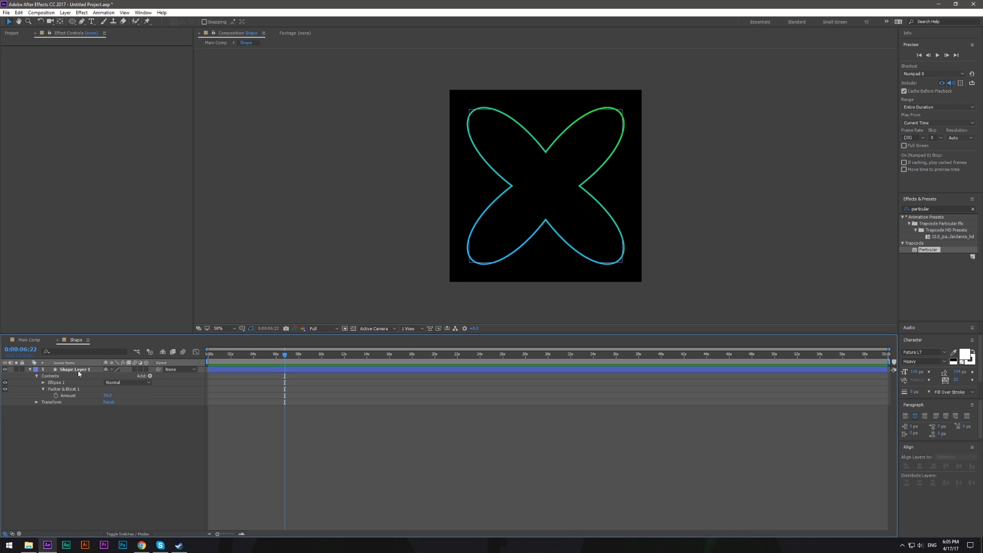
left_click_drag(108, 396, 177, 397)
left_click(164, 482)
key("Tab")
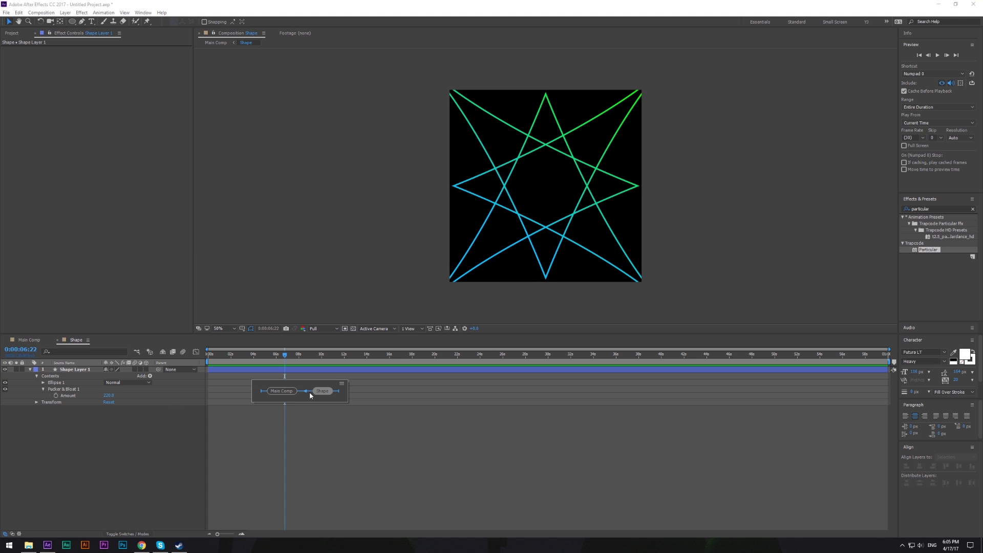
left_click(274, 391)
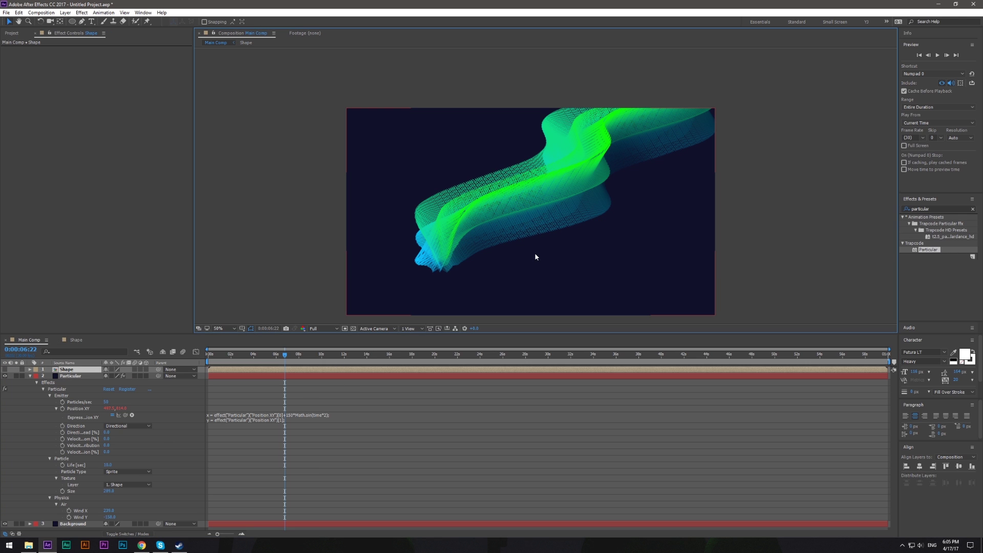
Raise Particular's Shadowlet Opacity from 4 to 6.
scroll(536, 256, "up", 2)
scroll(528, 257, "down", 2)
scroll(528, 257, "down", 2)
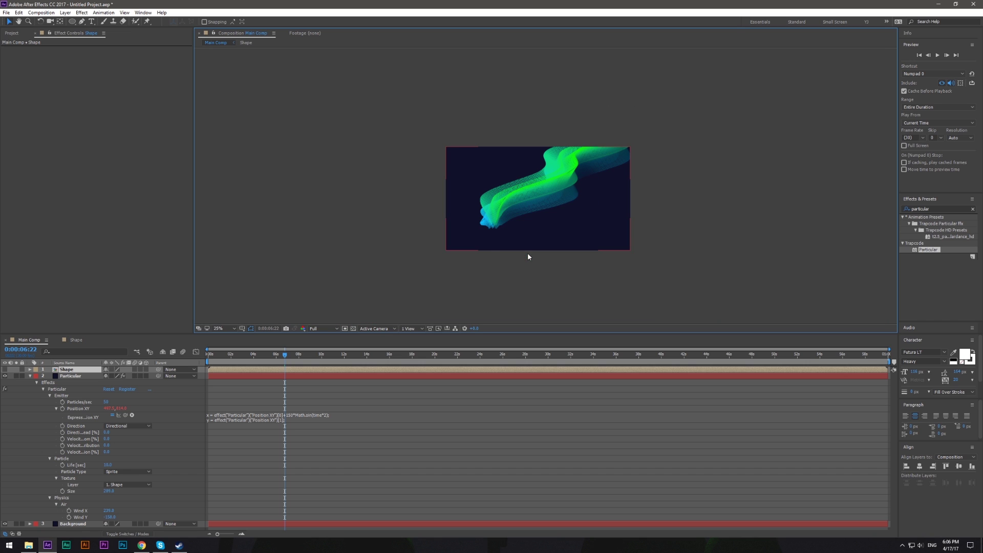
scroll(528, 256, "up", 1)
left_click(399, 297)
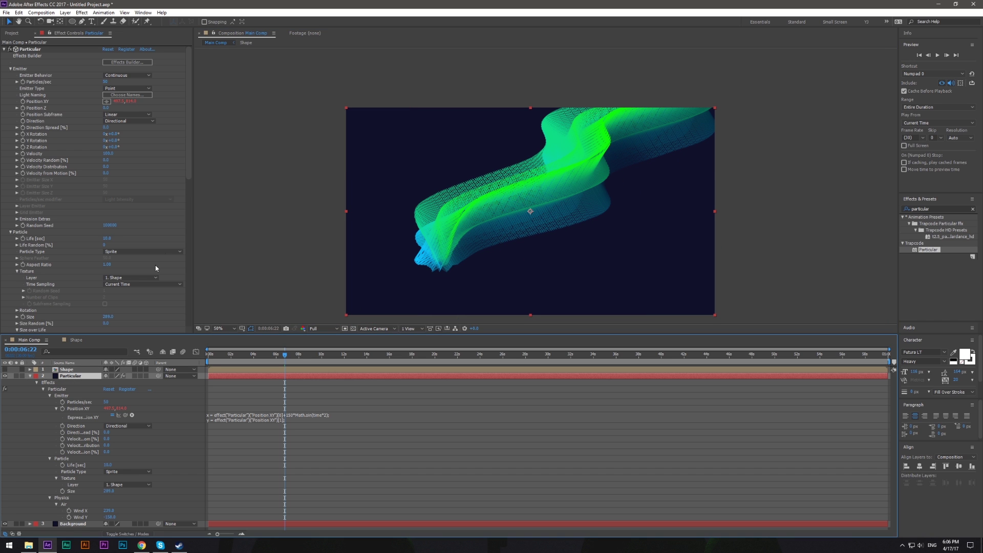
mouse_move(188, 174)
left_mouse_down()
mouse_move(186, 274)
mouse_move(173, 320)
left_mouse_up()
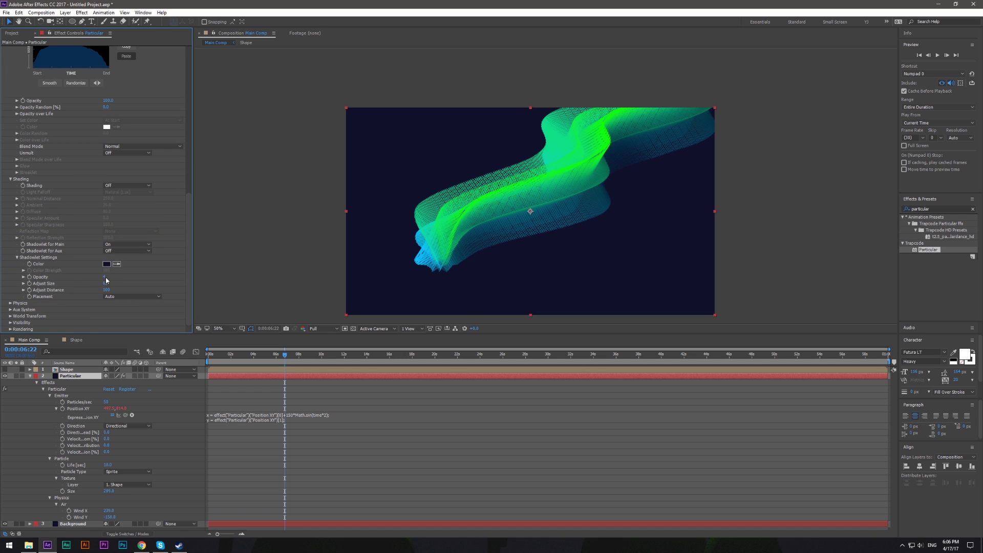
left_click_drag(106, 277, 118, 278)
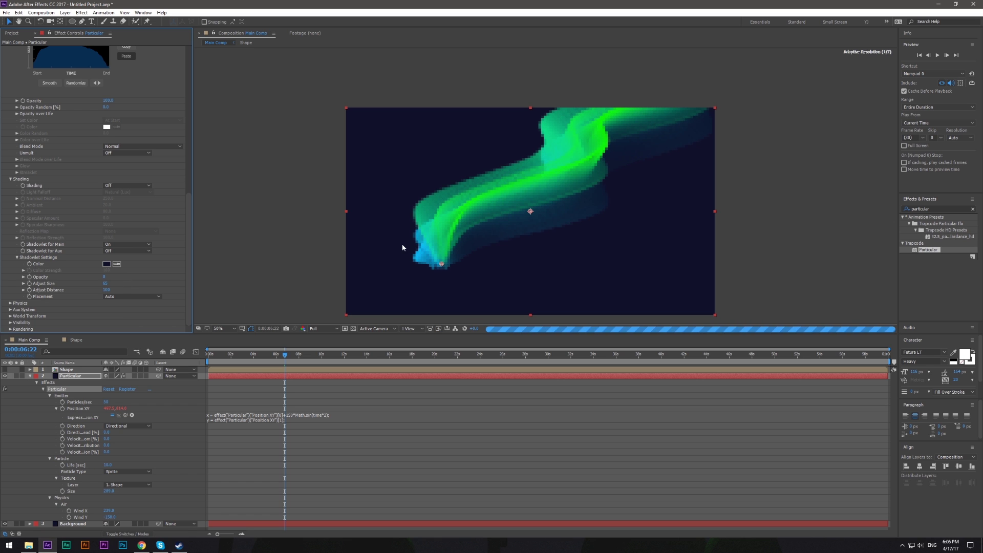
Inspect the ribbon at 100% zoom, then zoom back out to the full frame.
key("period")
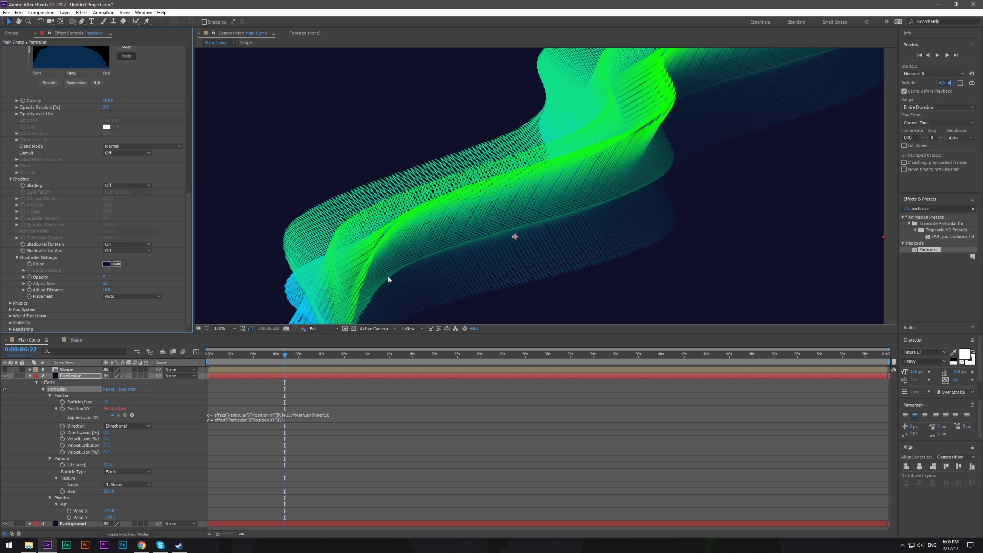
left_click_drag(379, 283, 423, 198)
key("comma")
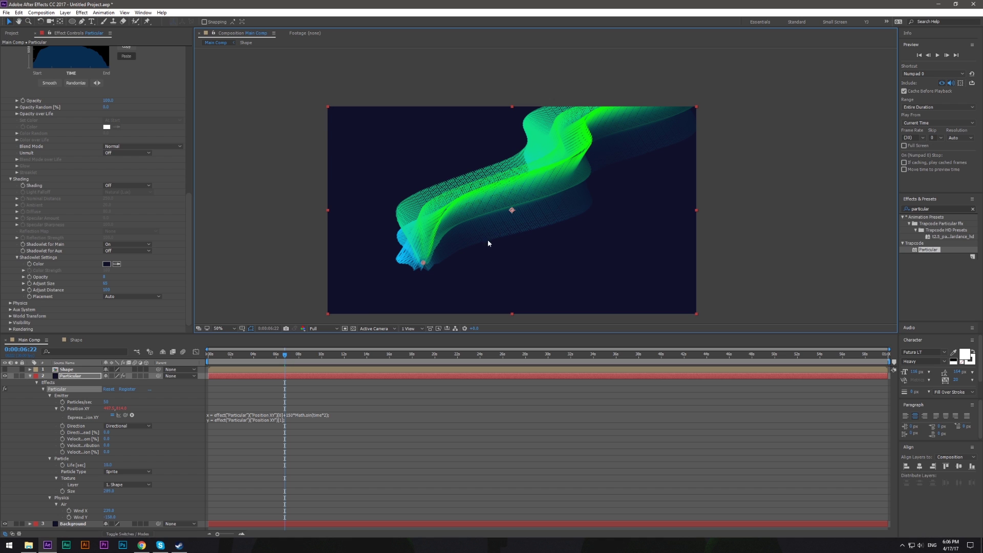
double_click(85, 370)
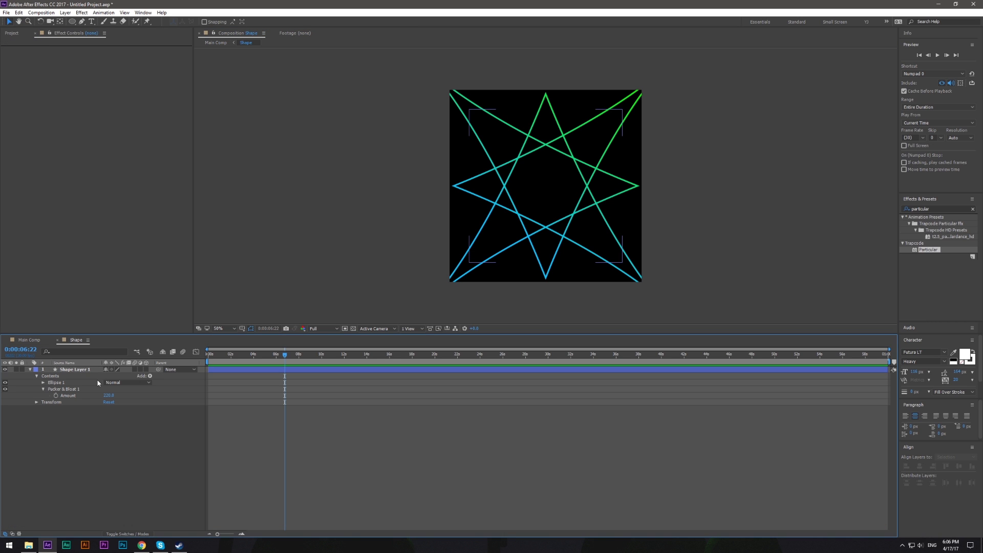
Soften the star's pucker from 220 to 190, then go back to Main Comp.
left_click_drag(108, 395, 98, 398)
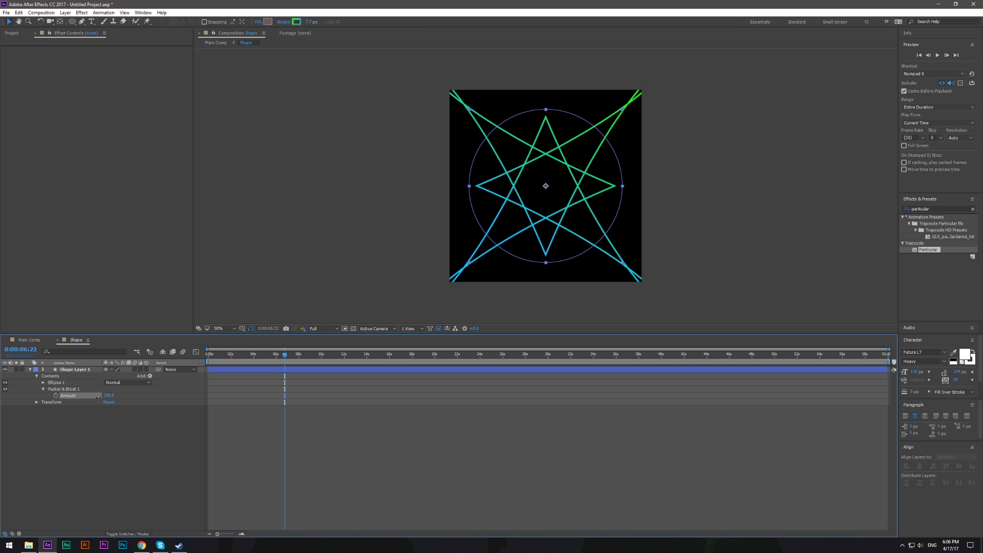
key("Tab")
left_click(272, 409)
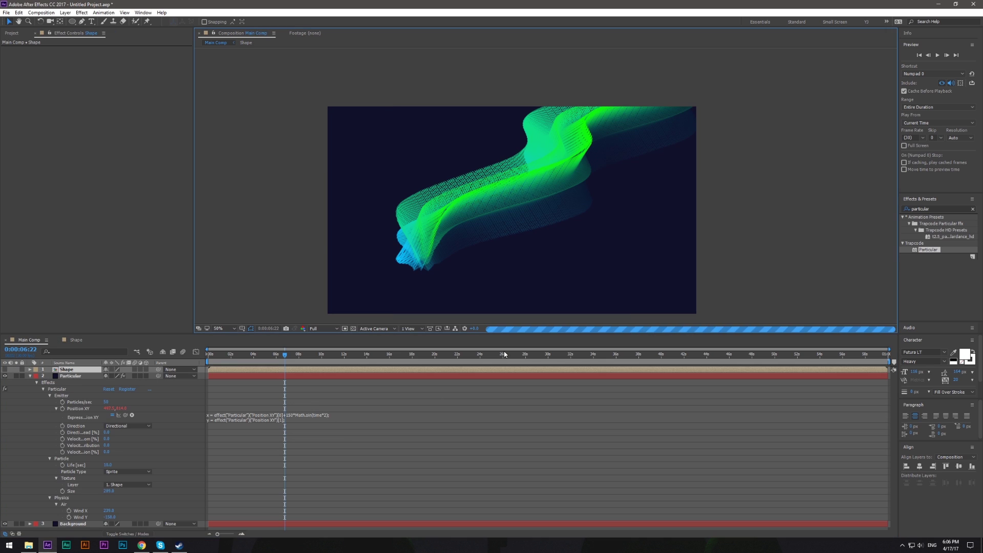
Collapse Particular's effect properties, move to about 3 seconds, and reselect the Particular layer.
scroll(507, 266, "up", 2)
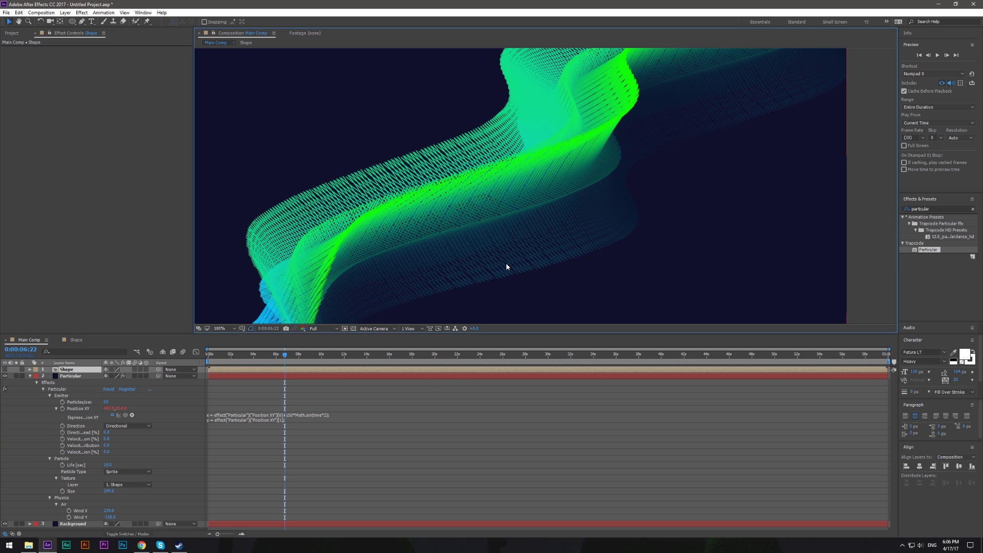
scroll(507, 266, "down", 4)
scroll(507, 266, "up", 2)
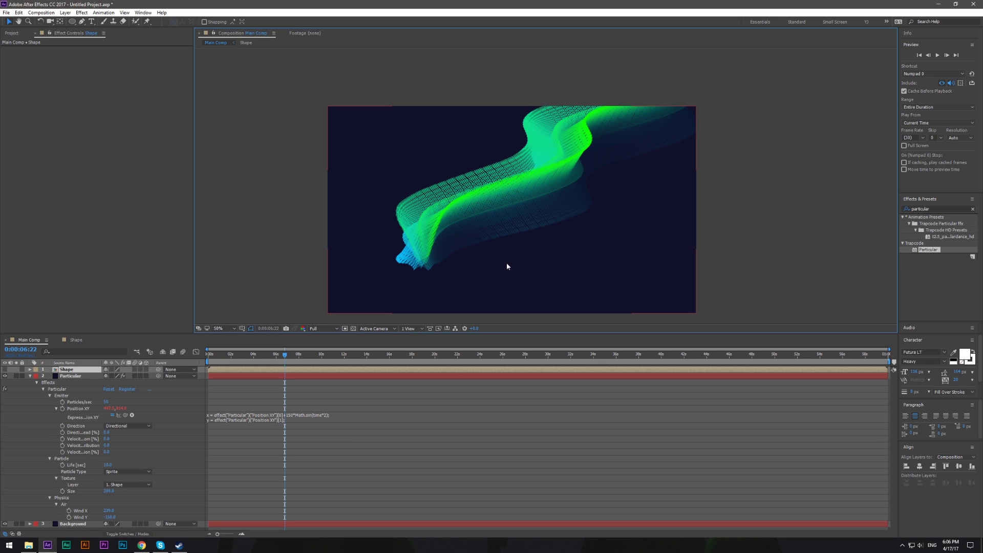
left_click(31, 377)
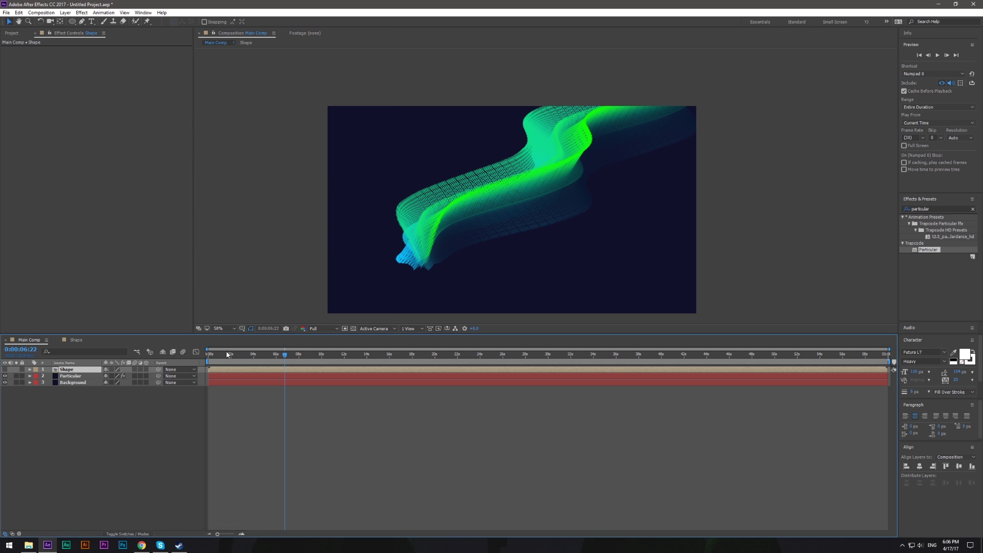
left_click_drag(226, 355, 391, 385)
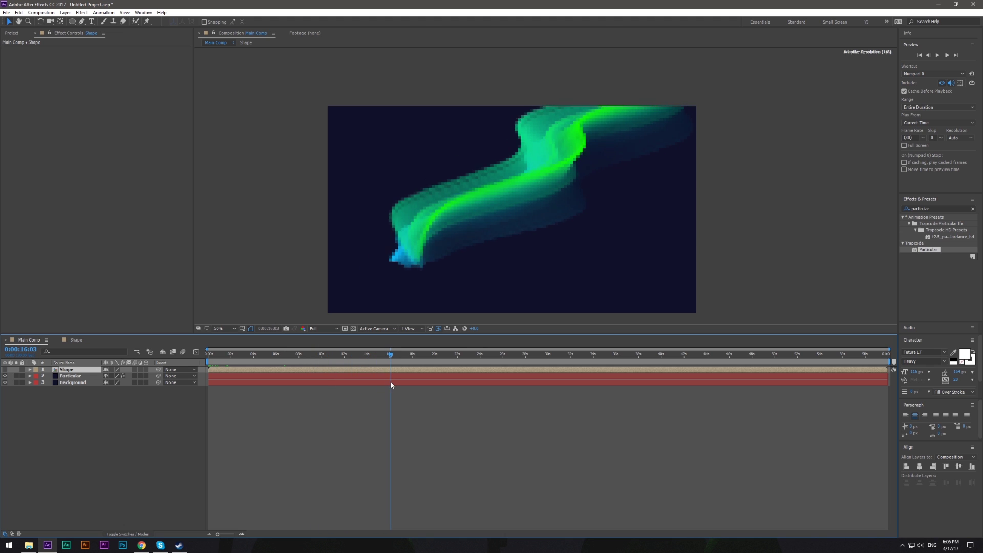
left_click(378, 401)
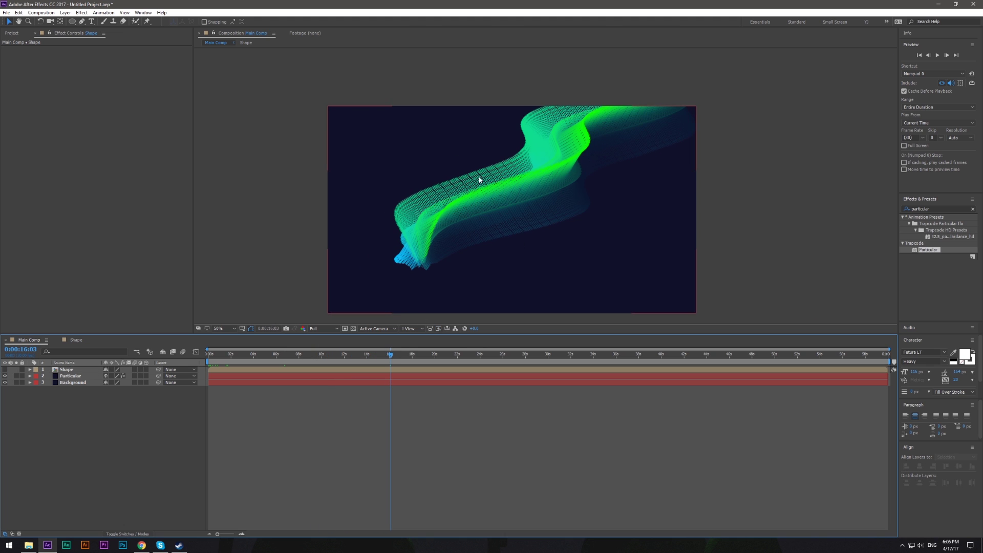
left_click(68, 377)
Paste the y line and value = [x,y]; into the Position XY expression, then rewind to about 2 seconds.
key("u")
key("u")
left_click(266, 417)
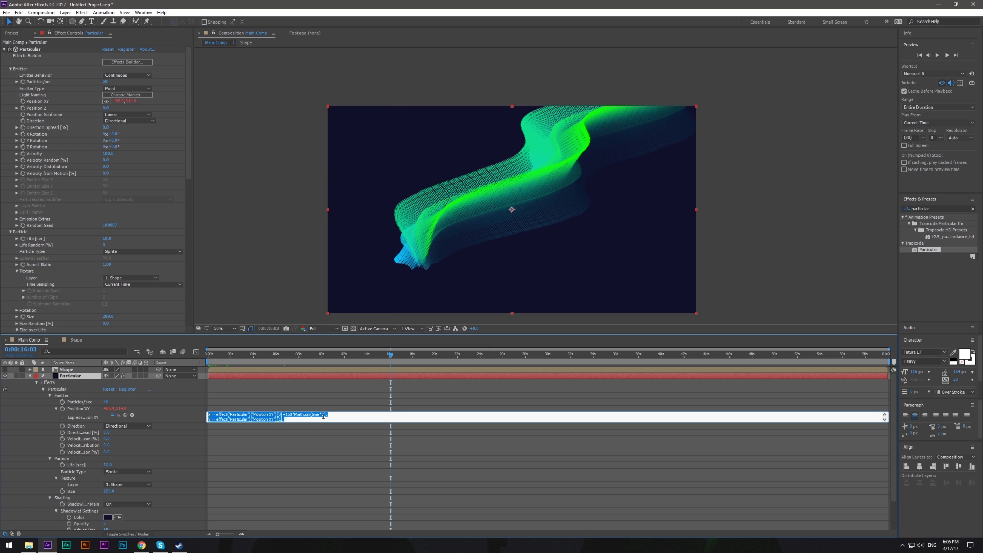
left_click_drag(284, 419, 208, 415)
key("ctrl+v")
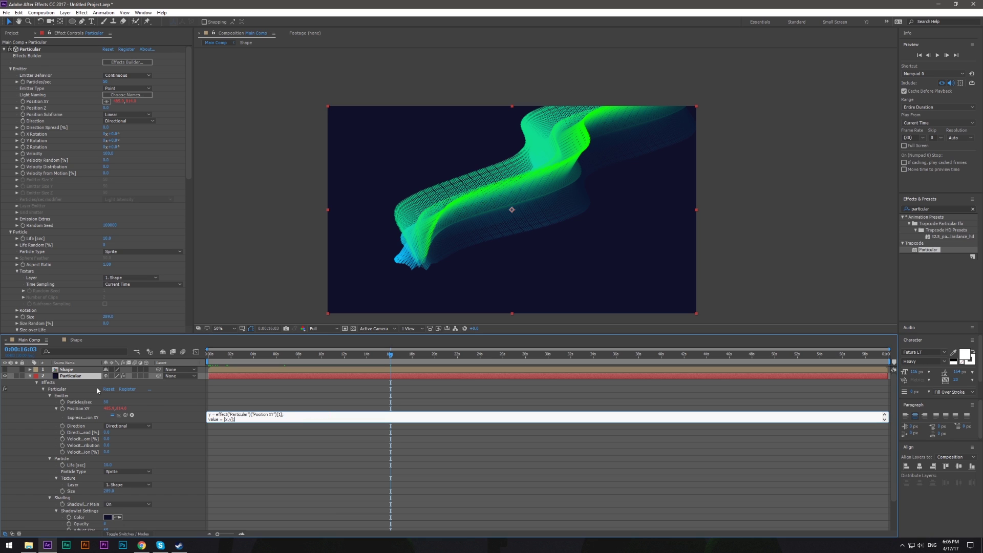
left_click(28, 376)
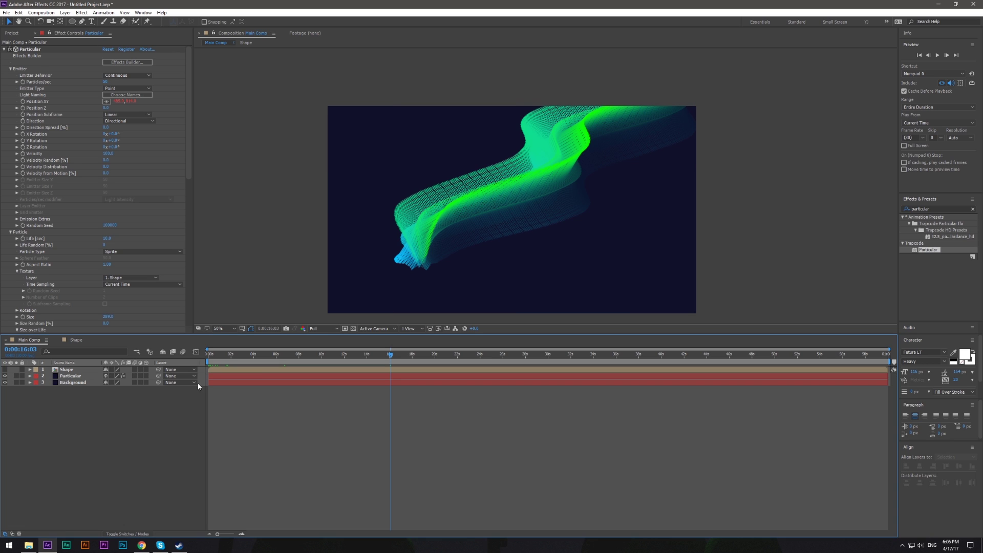
left_click_drag(288, 353, 214, 357)
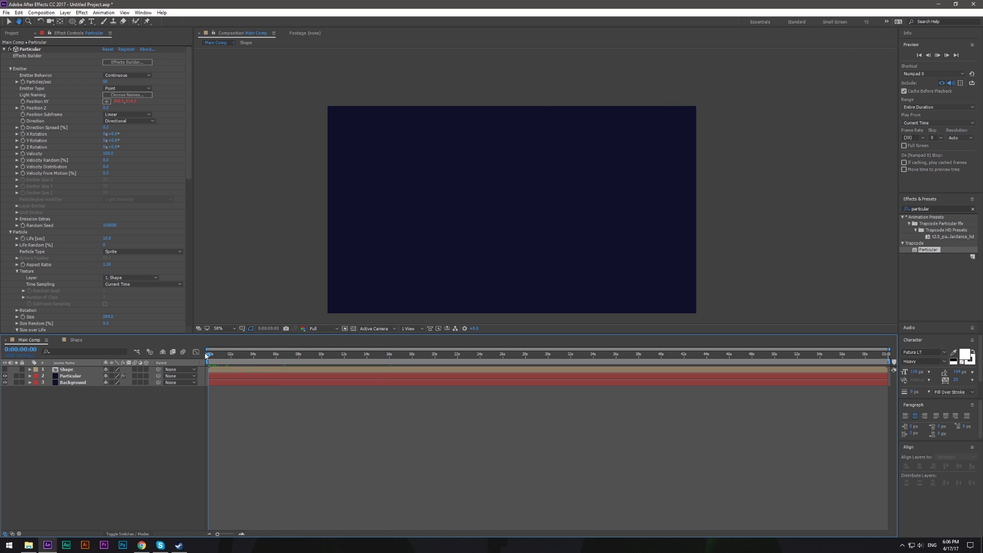
Increase Particular's Particles/sec for a denser wavy ribbon and preview the playback.
key("space")
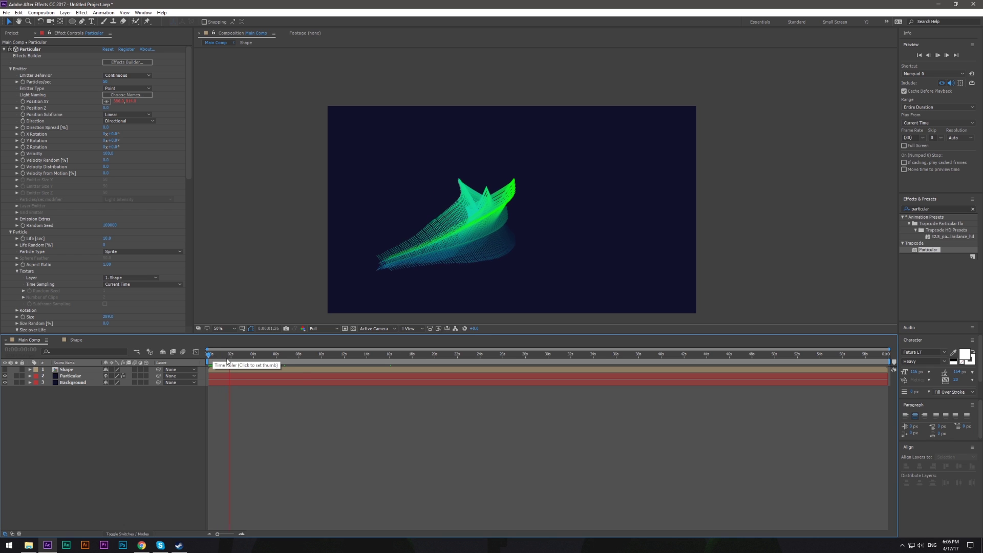
key("space")
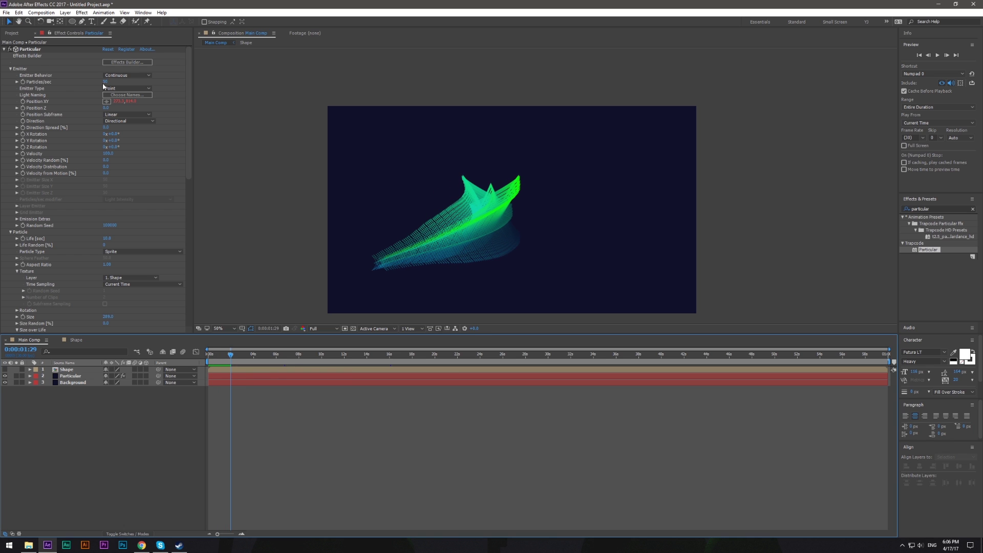
left_click(106, 82)
key("Return")
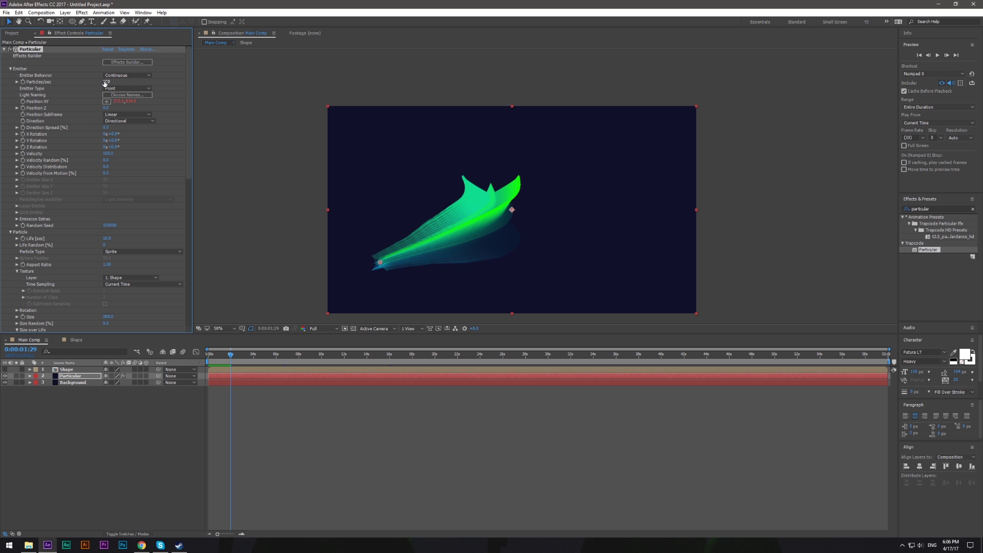
key("space")
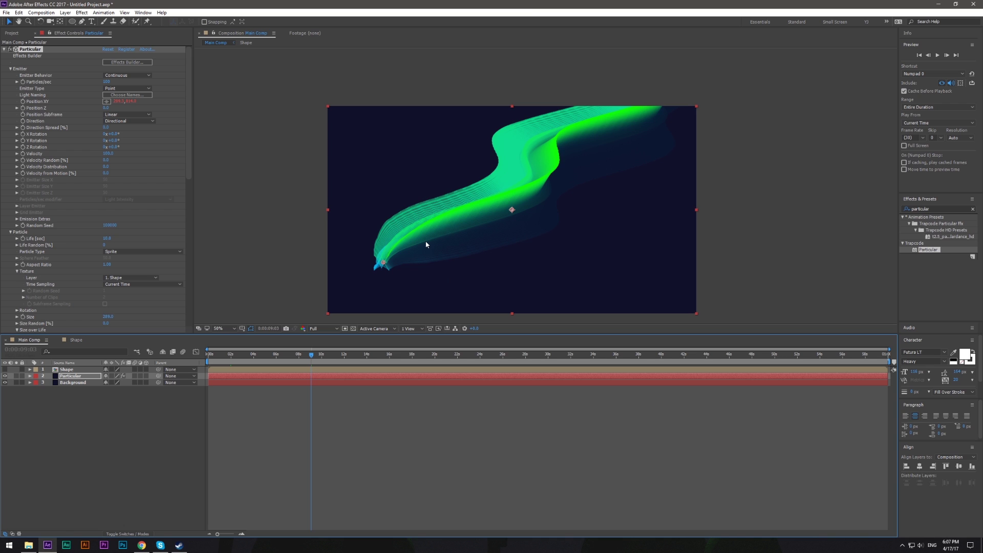
Inspect the ribbon at 100% zoom, back to 50%, then collapse the effect and open the Shape precomp.
key("period")
key("comma")
key("period")
left_click(4, 49)
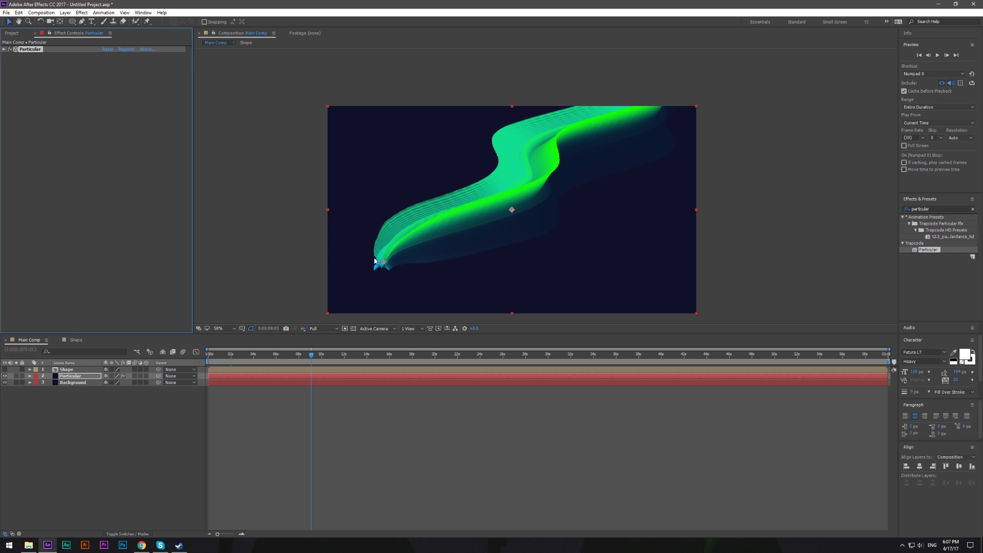
double_click(74, 370)
Duplicate Shape Layer 1 and delete Pucker & Bloat 1 from the copy, leaving a plain circle.
left_click(74, 369)
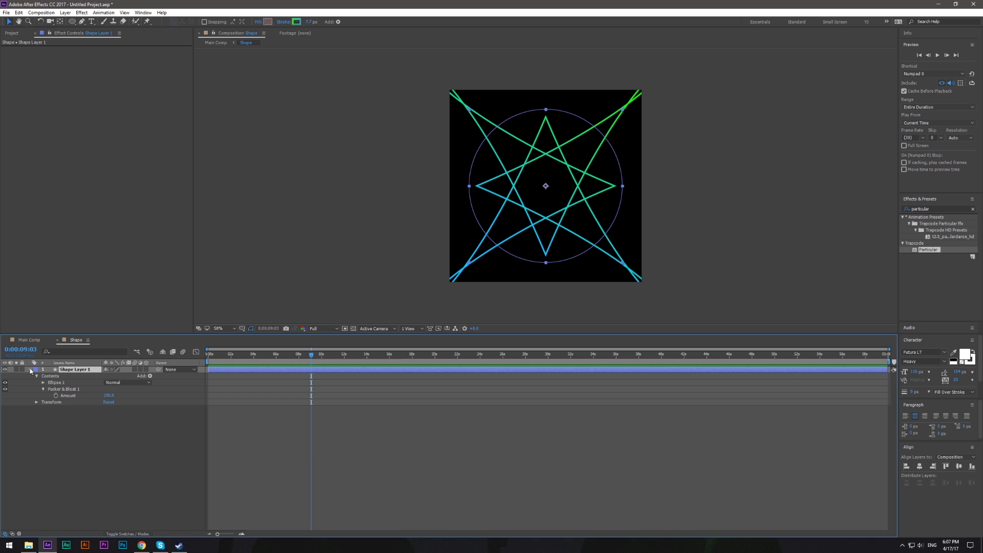
left_click(31, 369)
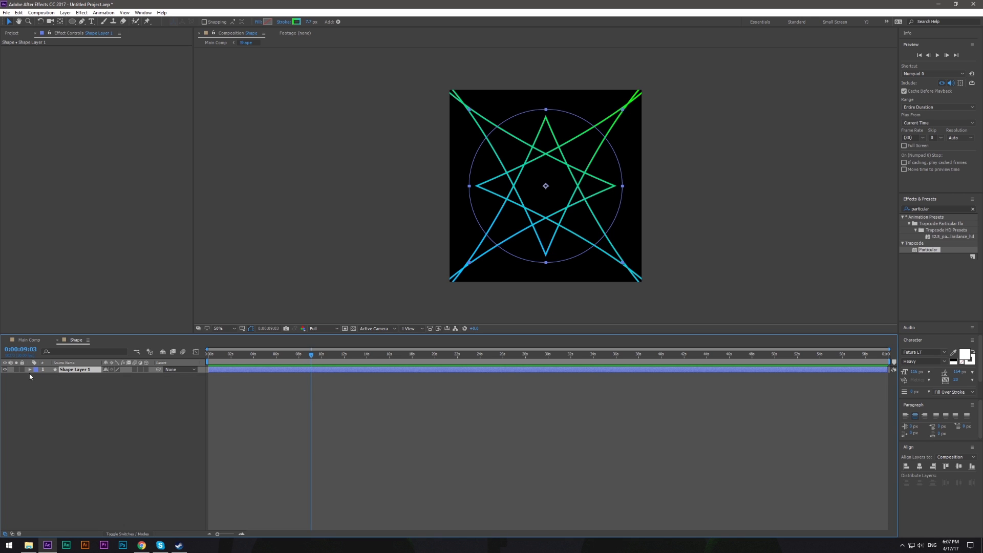
key("ctrl+d")
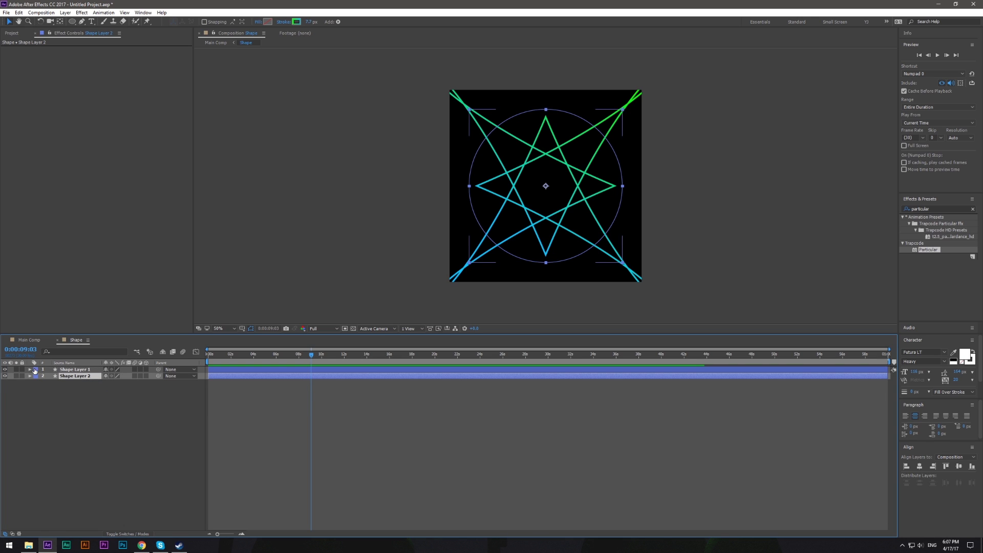
left_click(30, 376)
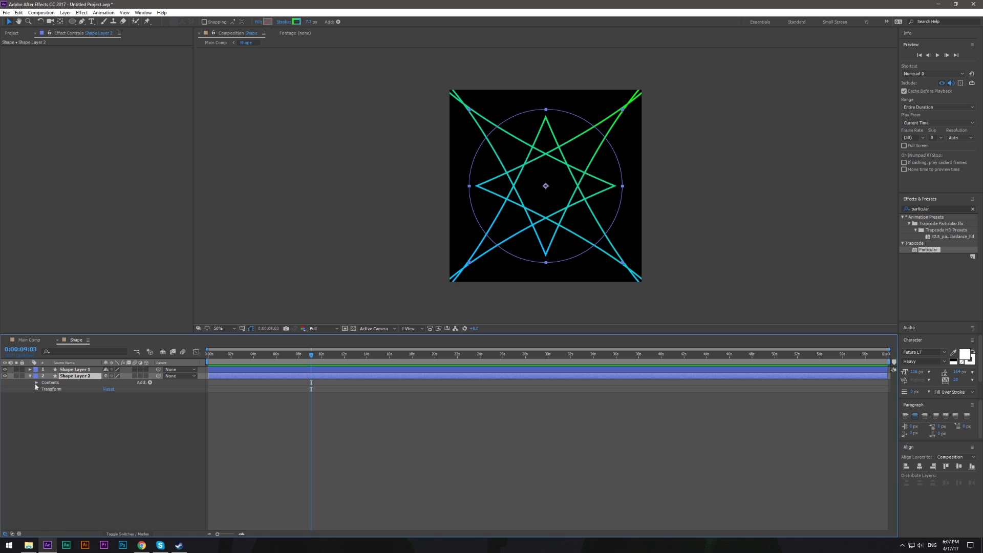
left_click(37, 383)
left_click(63, 396)
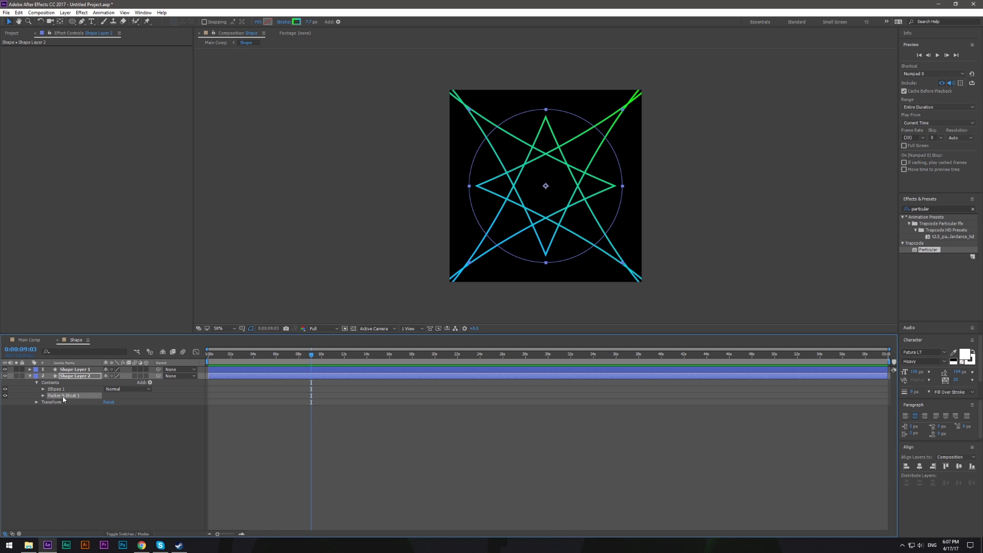
key("Delete")
Deselect the shape layers and switch back to Main Comp.
left_click(325, 401)
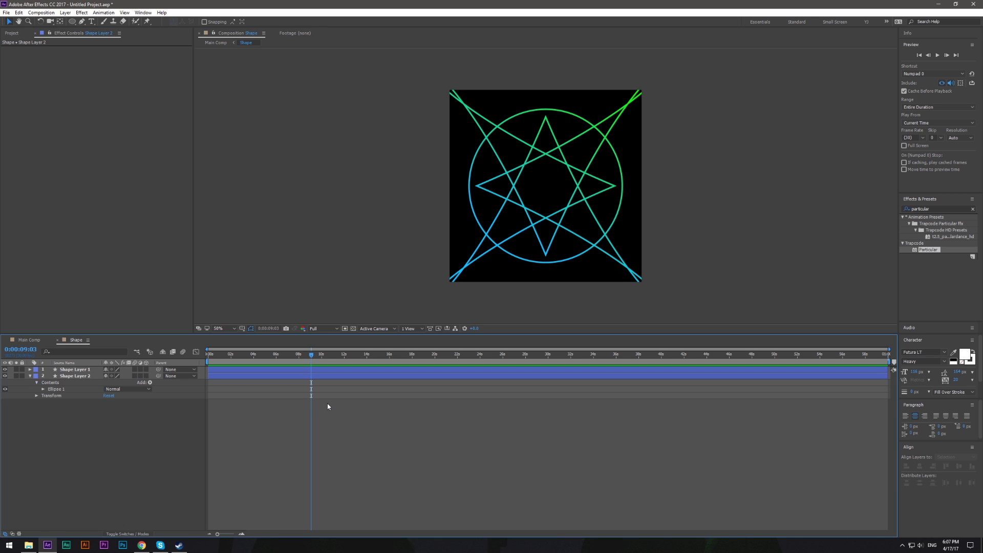
key("Tab")
left_click(285, 403)
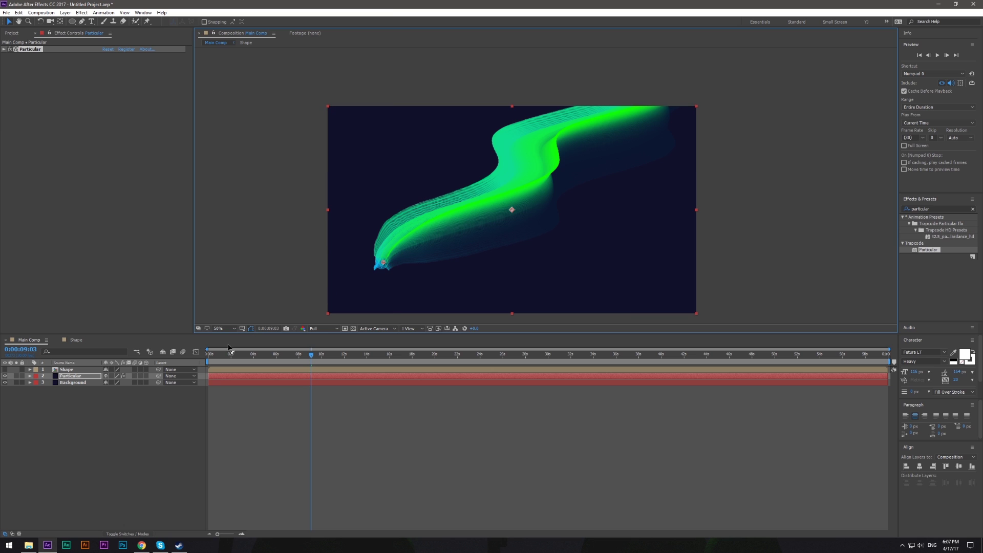
Set the Particular emitter's Particles/sec to 20.
left_click(76, 376)
left_click(4, 50)
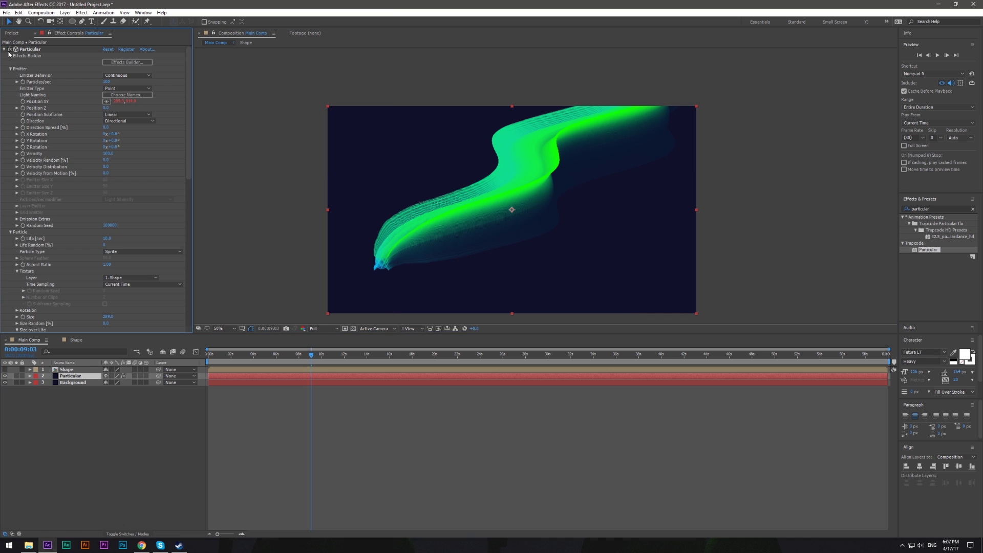
left_click(128, 89)
left_click(109, 82)
type("20")
key("Return")
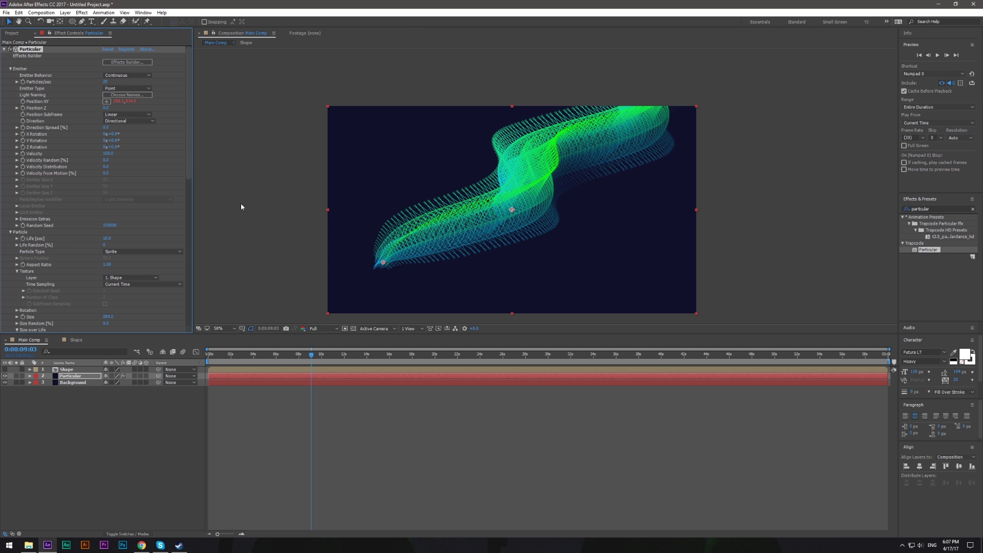
Scrub the particle rate below 20, to about 17, until individual sprites show.
left_click_drag(105, 82, 102, 82)
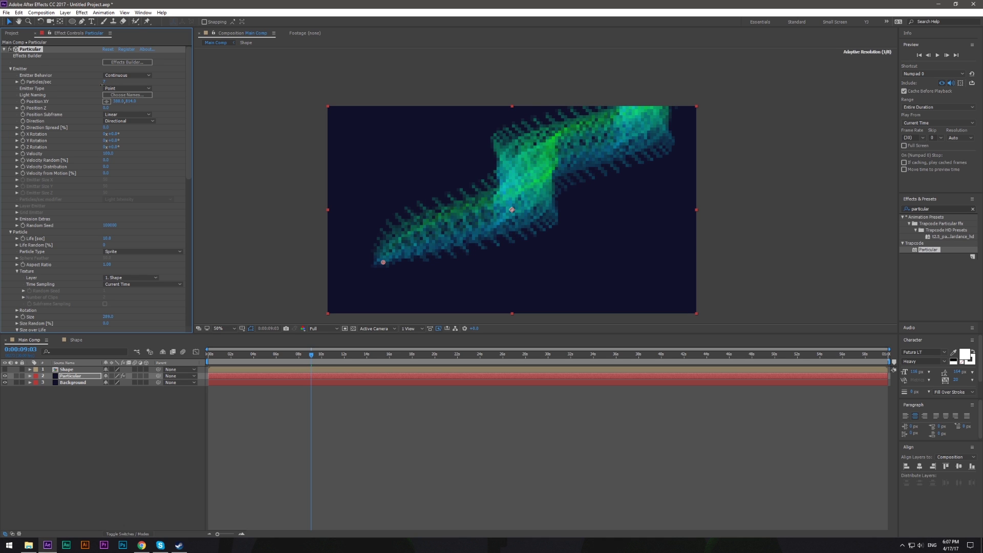
left_click_drag(104, 82, 100, 87)
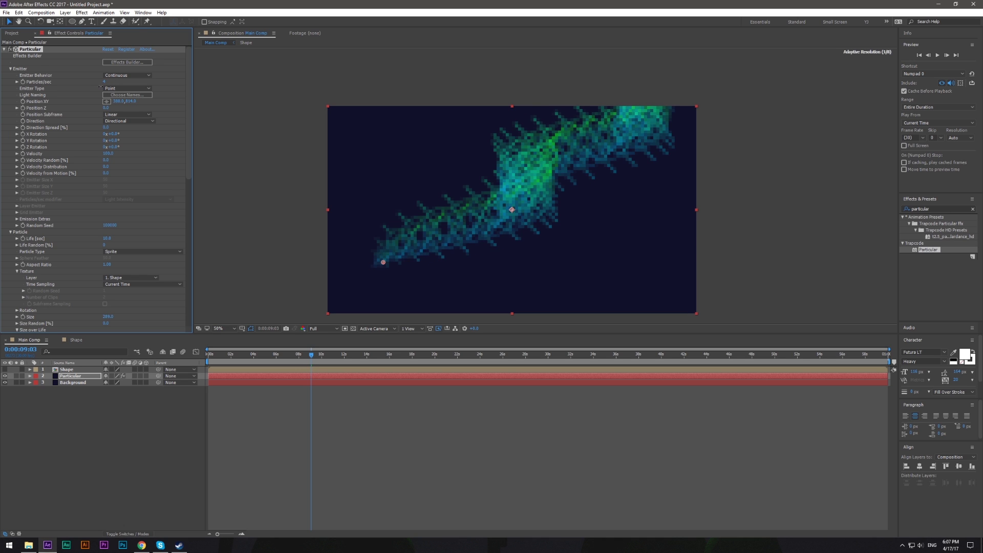
scroll(382, 239, "up", 2)
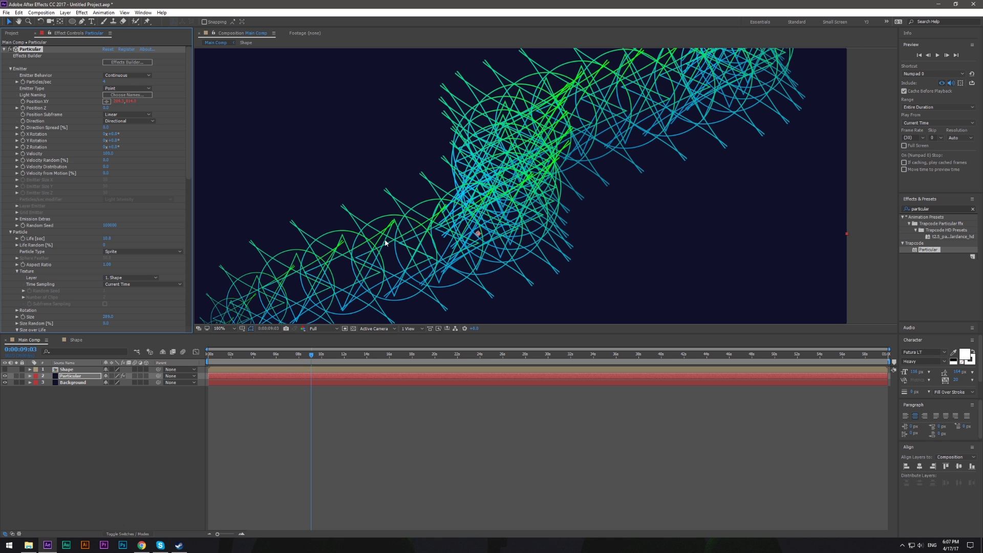
scroll(385, 239, "down", 4)
scroll(385, 239, "up", 2)
left_click_drag(410, 287, 415, 286)
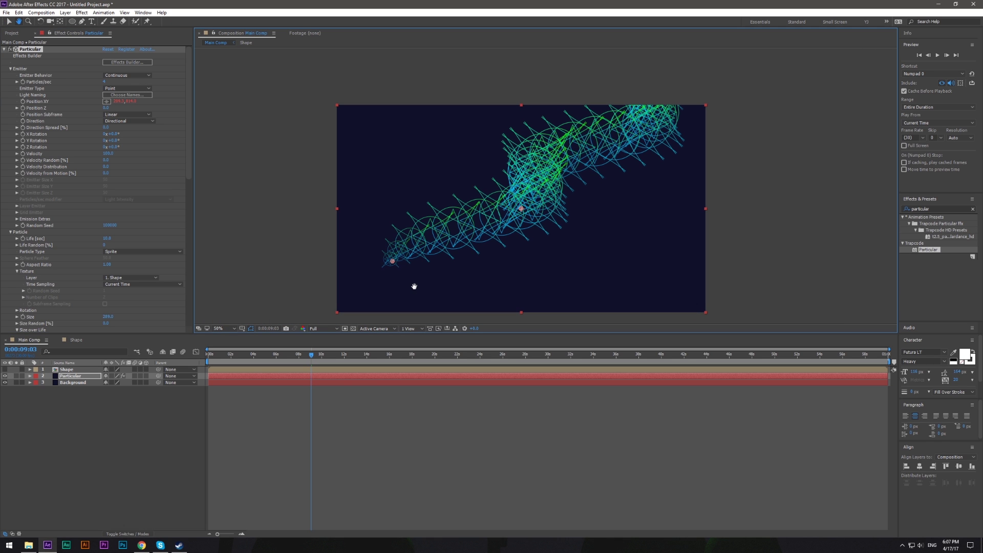
left_click(54, 472)
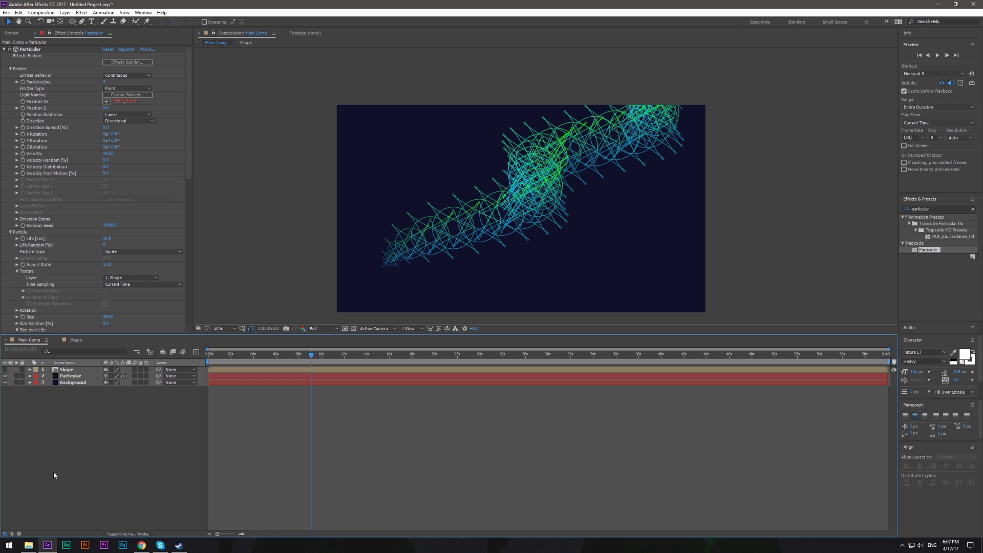
scroll(477, 279, "down", 2)
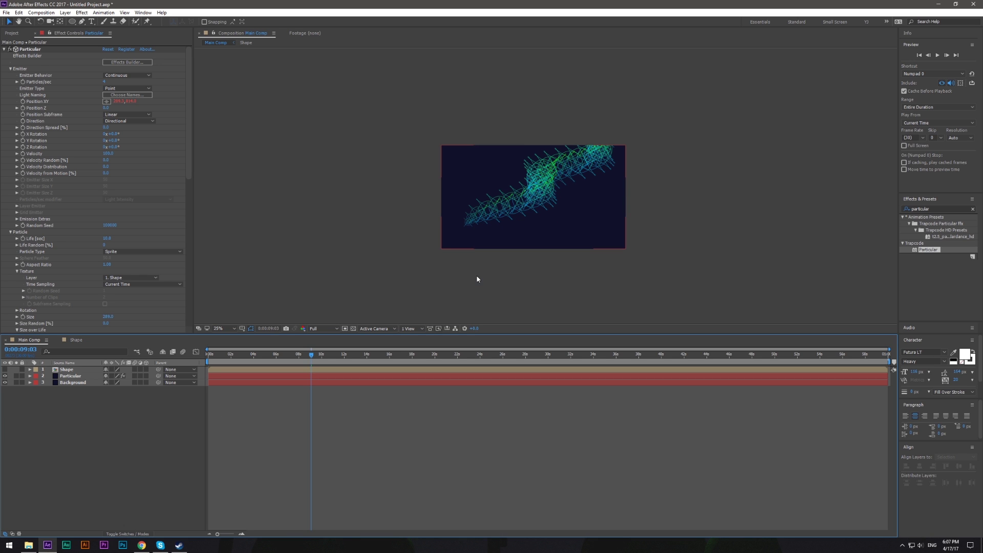
scroll(441, 281, "up", 2)
left_click_drag(429, 205, 393, 215)
key("v")
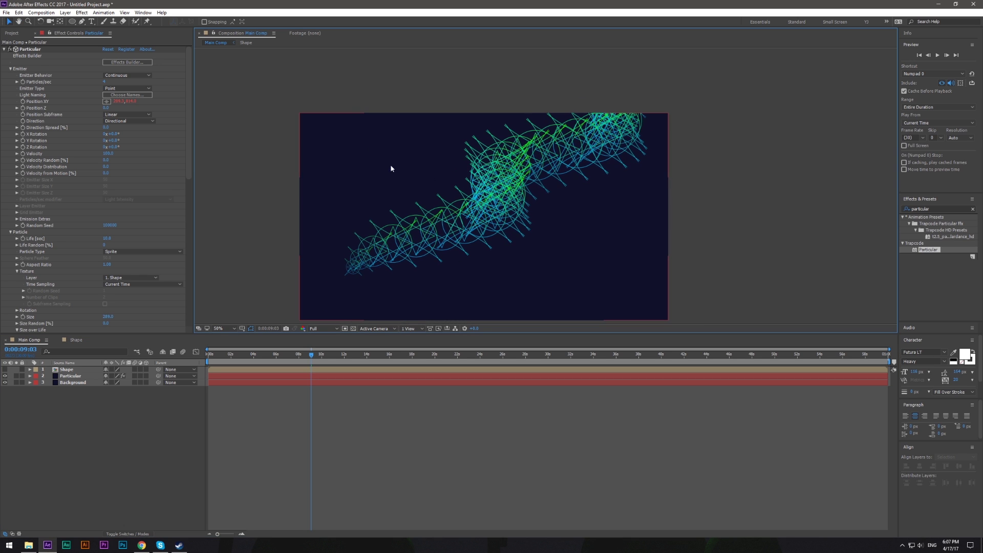